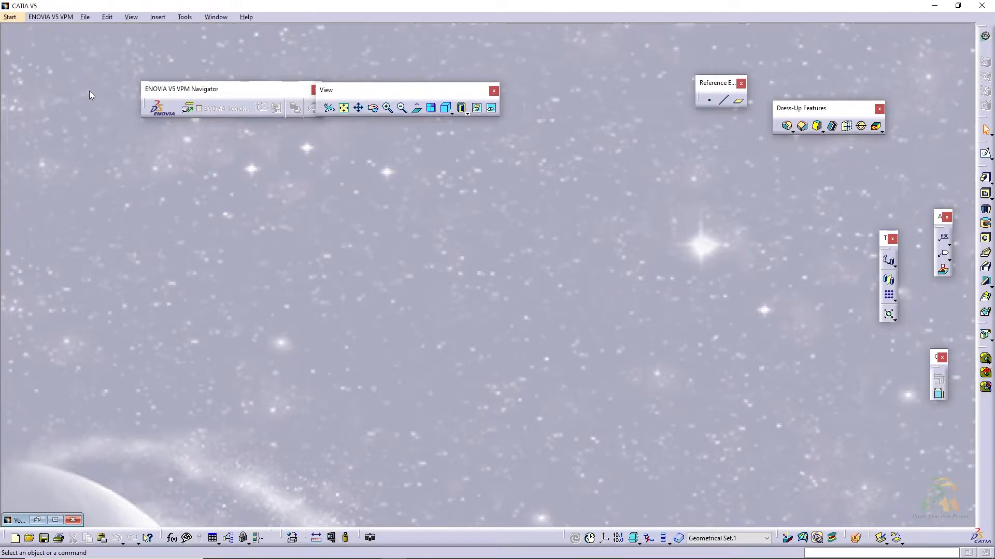
Step: Create a new Drafting document with an empty layout on an A4 ISO sheet at 1:1 scale
{"action": "left_click", "coordinate": [10, 17]}
{"action": "mouse_move", "coordinate": [31, 42]}
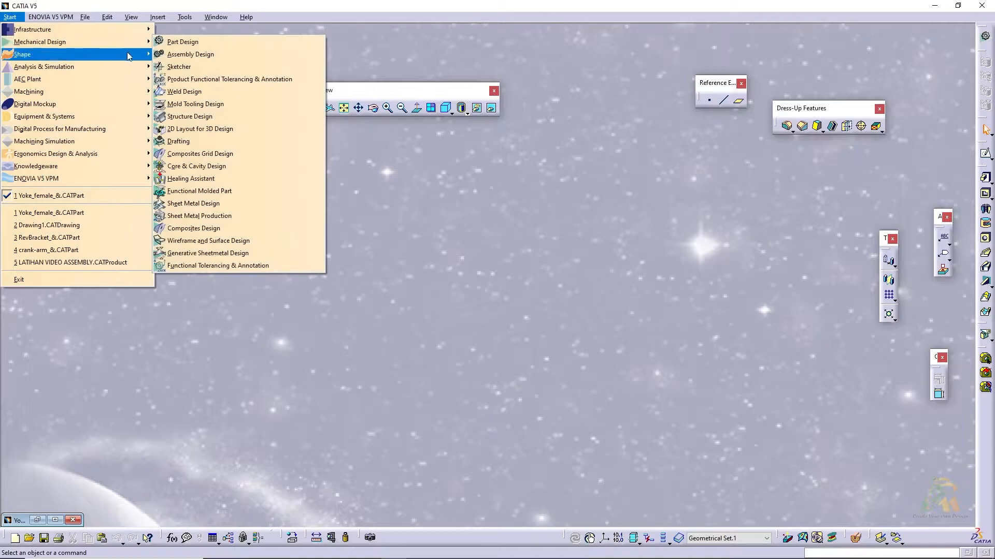
{"action": "left_click", "coordinate": [218, 148]}
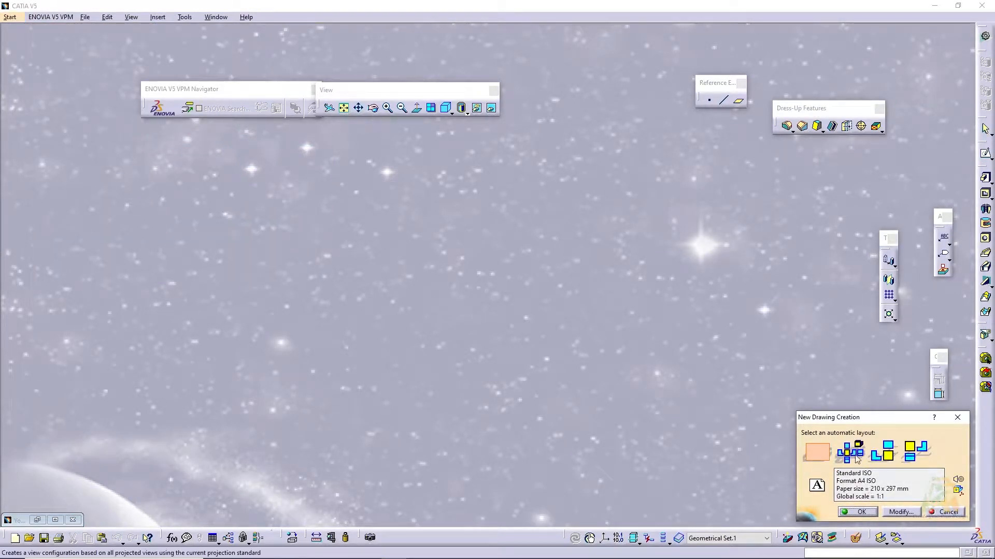
{"action": "left_click", "coordinate": [863, 512]}
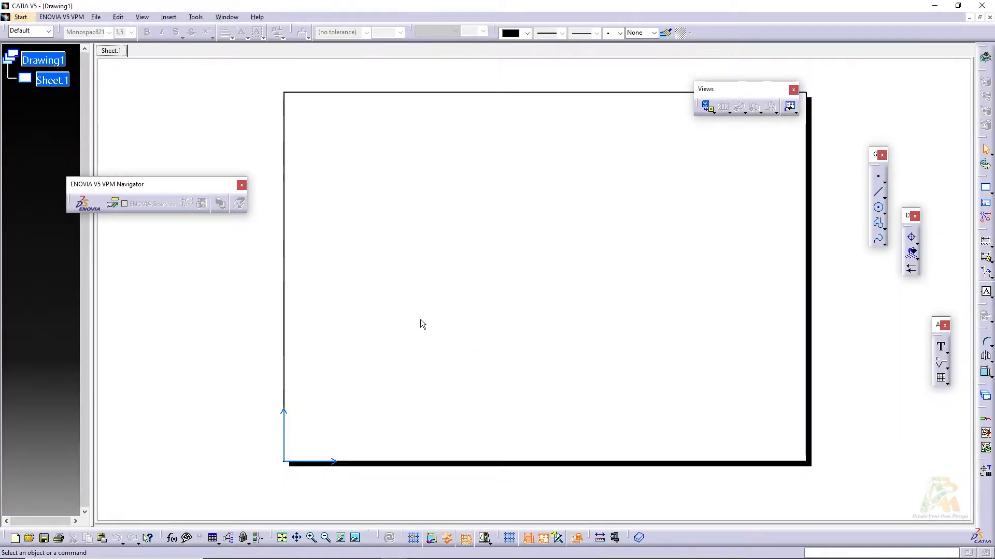
Step: Change the orientation of Sheet.1 to portrait in its properties
{"action": "middle_click_drag", "start_coordinate": [246, 138], "coordinate": [254, 158]}
{"action": "right_click", "coordinate": [51, 80]}
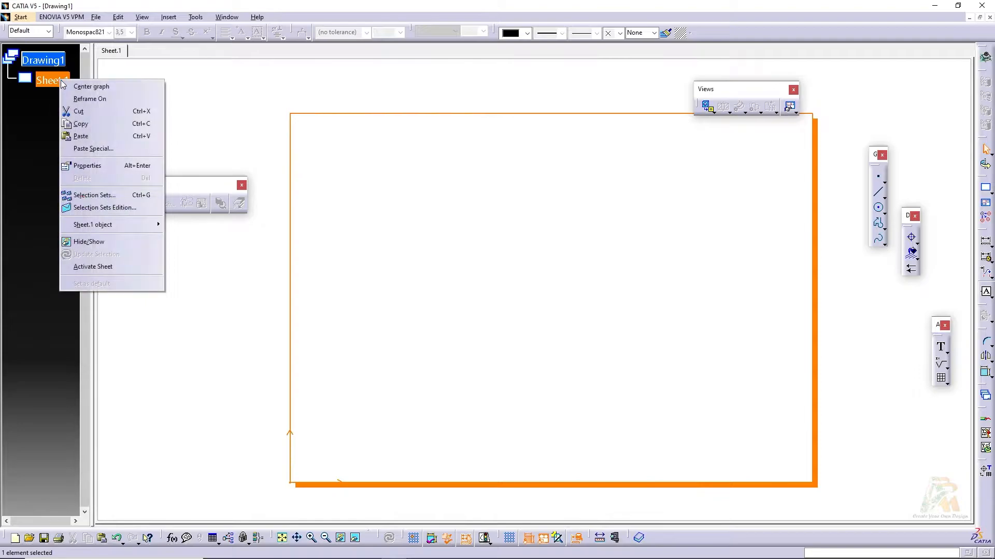
{"action": "left_click", "coordinate": [152, 165]}
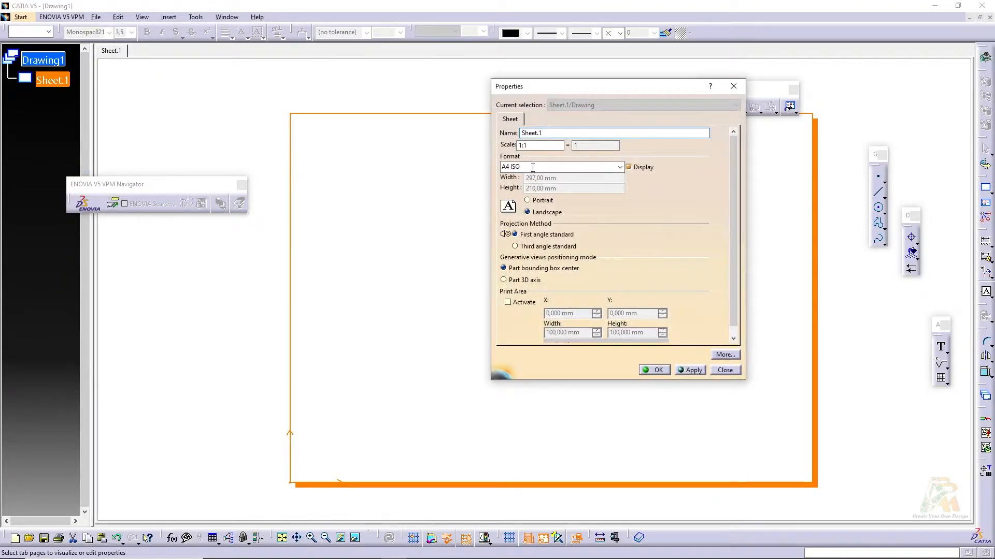
{"action": "left_click", "coordinate": [530, 200]}
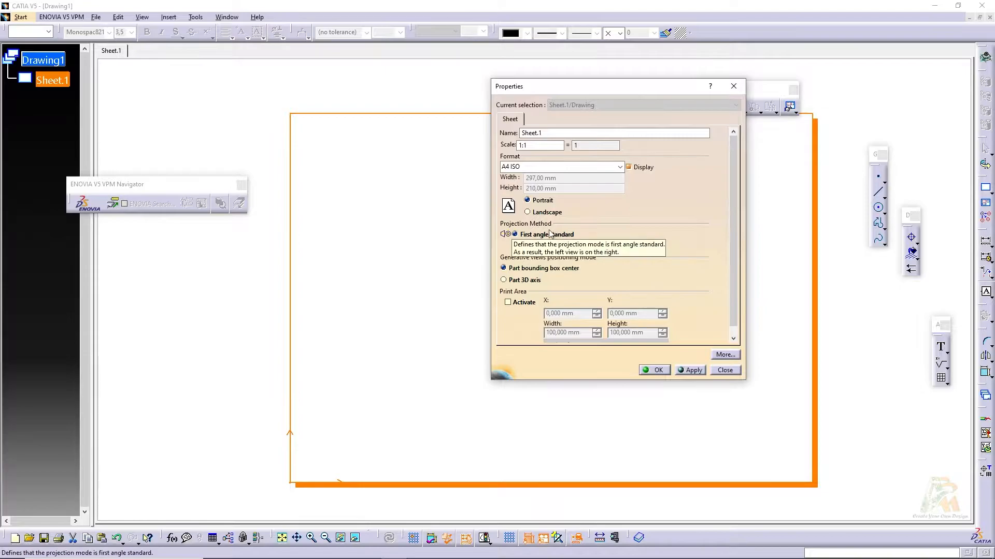
{"action": "left_click", "coordinate": [665, 371]}
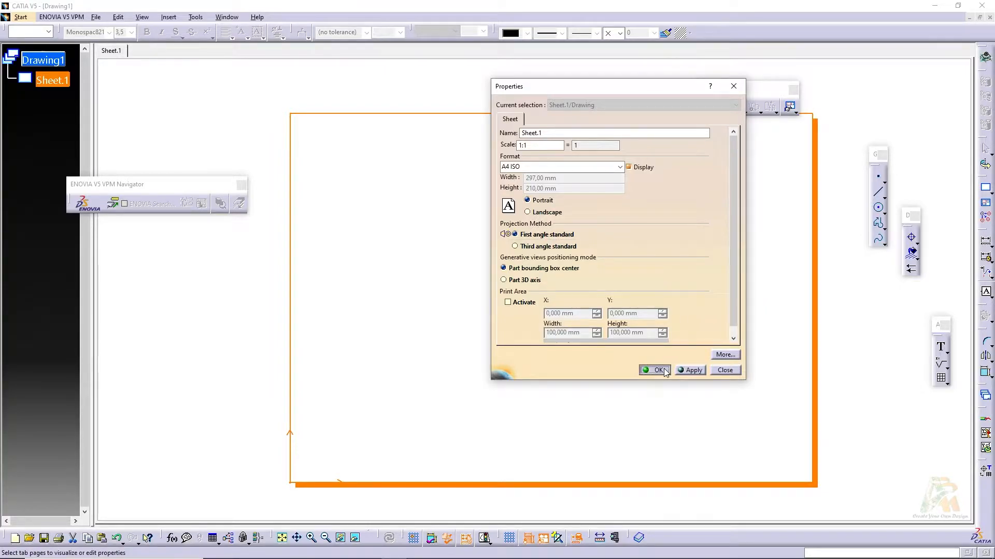
{"action": "left_click", "coordinate": [681, 293]}
{"action": "middle_click_drag", "start_coordinate": [700, 278], "coordinate": [710, 309]}
{"action": "middle_click_drag", "start_coordinate": [635, 265], "coordinate": [616, 285], "text": "ctrl"}
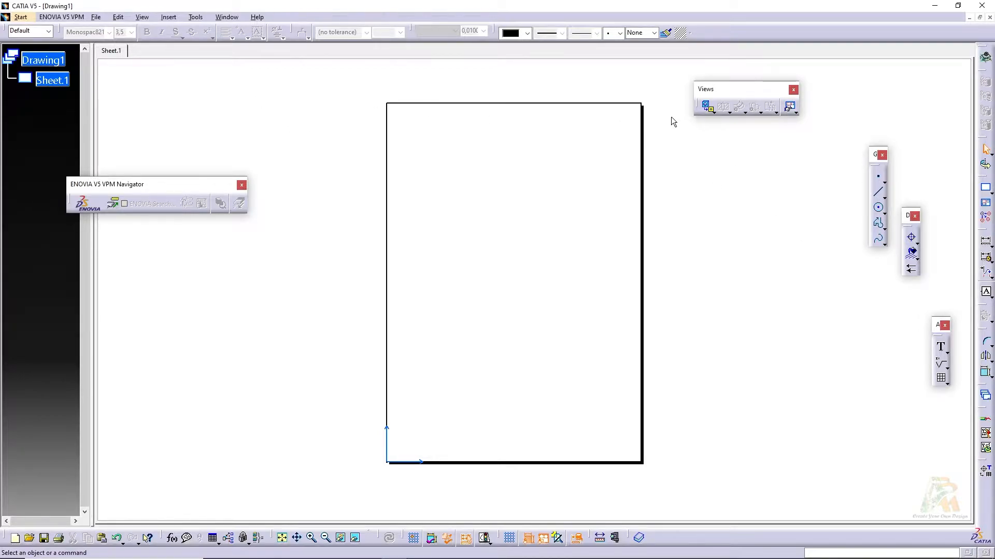
Step: Start a front view using the flat side face of the yoke's lower lug in Yoke_female_&.CATPart as reference plane
{"action": "left_click", "coordinate": [707, 107]}
{"action": "left_click", "coordinate": [227, 17]}
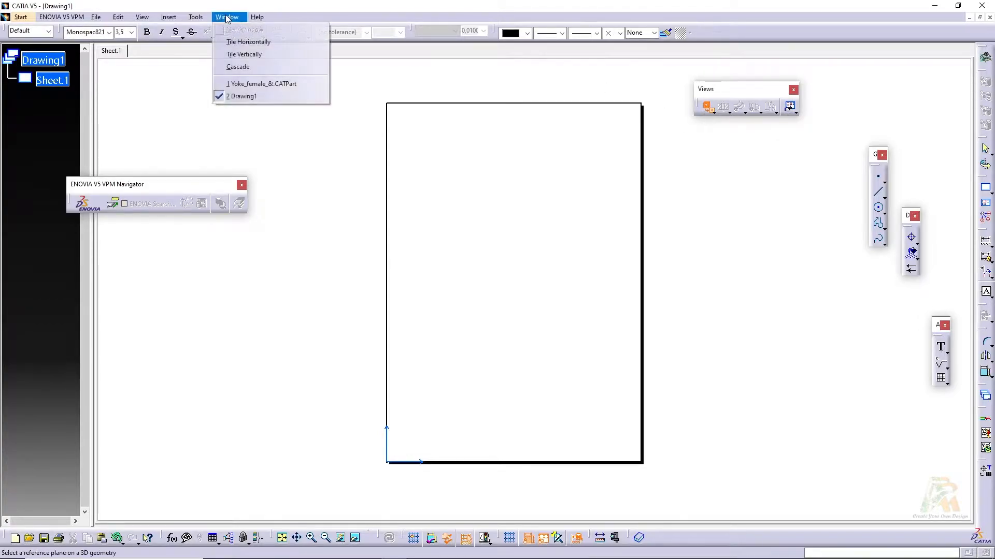
{"action": "left_click", "coordinate": [265, 84]}
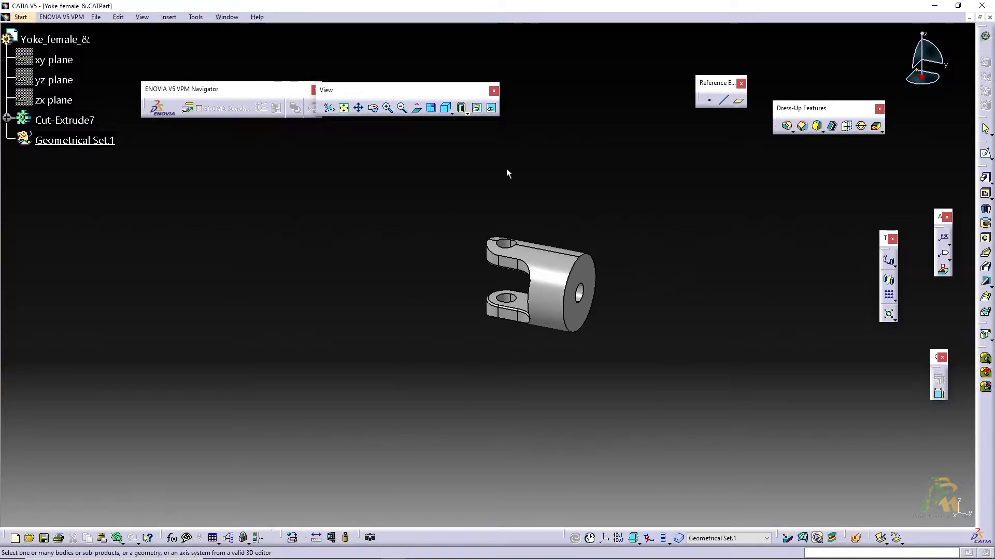
{"action": "left_click", "coordinate": [514, 319]}
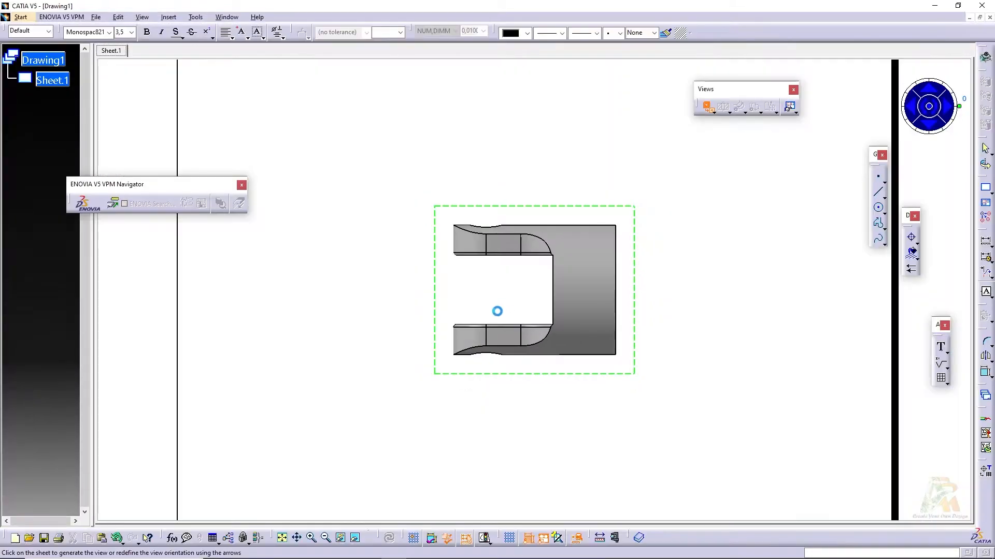
Step: Rotate the front view preview to 90 degrees so the fork opens downward, and generate the view on the sheet
{"action": "left_click", "coordinate": [933, 106]}
{"action": "left_click", "coordinate": [932, 107]}
{"action": "left_click", "coordinate": [933, 107]}
{"action": "left_click", "coordinate": [932, 106]}
{"action": "left_click", "coordinate": [933, 107]}
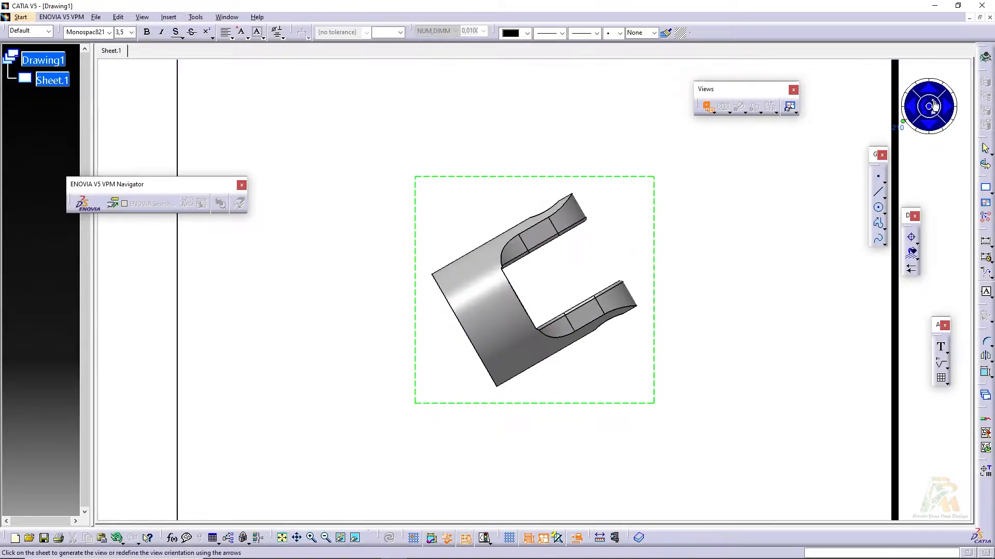
{"action": "left_click", "coordinate": [932, 106]}
{"action": "left_click", "coordinate": [932, 107]}
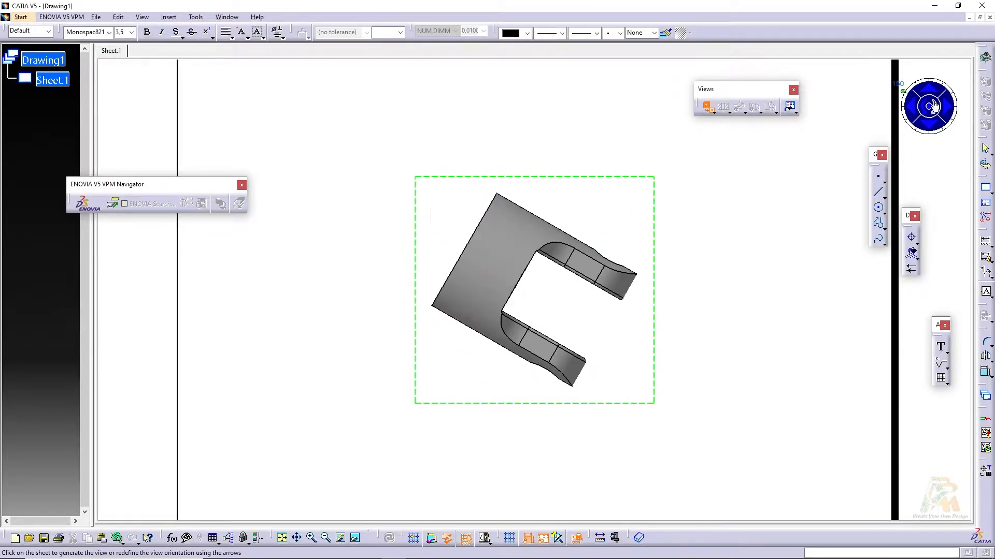
{"action": "left_click", "coordinate": [933, 106]}
{"action": "left_click", "coordinate": [933, 106]}
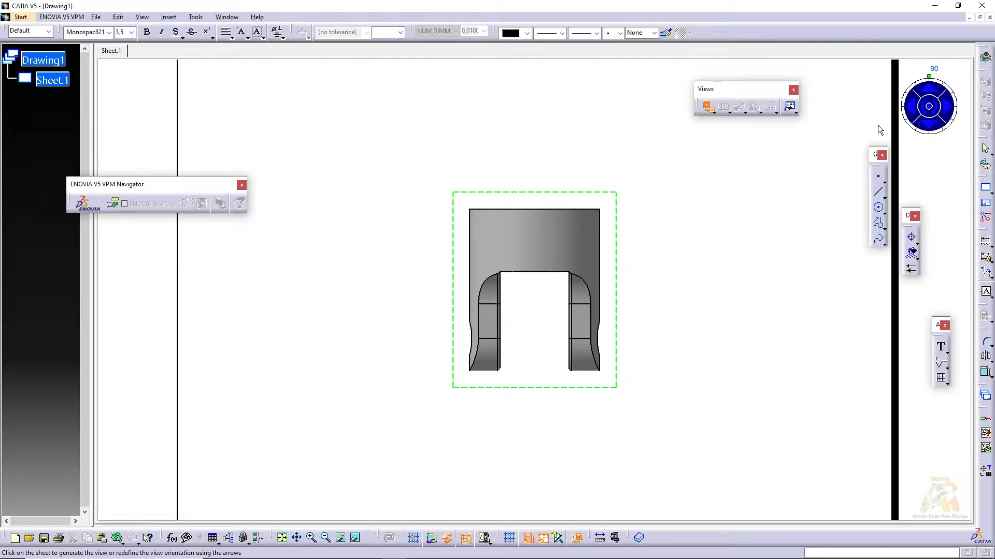
{"action": "left_click", "coordinate": [929, 107]}
{"action": "middle_click_drag", "start_coordinate": [584, 133], "coordinate": [552, 159]}
{"action": "middle_click_drag", "start_coordinate": [553, 137], "coordinate": [561, 157]}
{"action": "middle_click", "coordinate": [561, 158]}
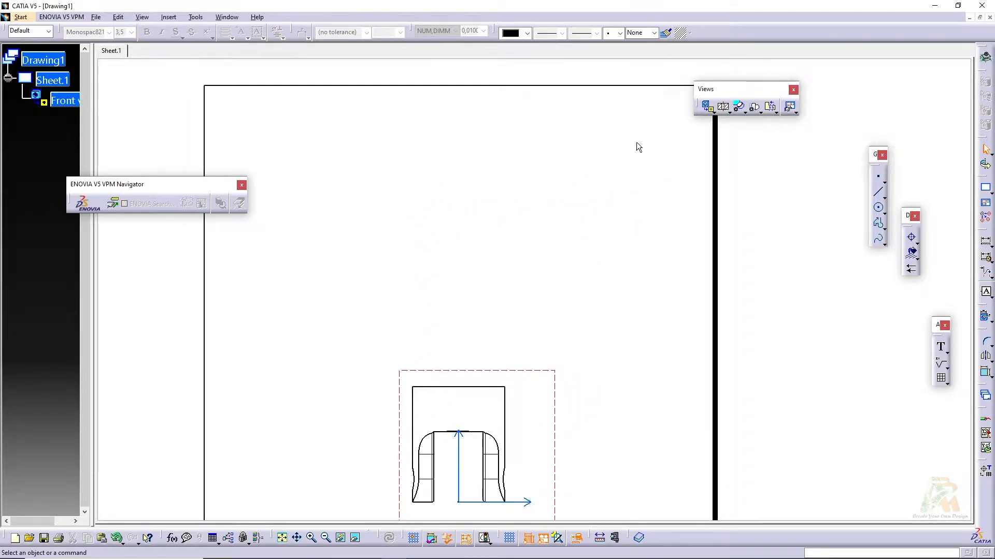
Step: Create a projected top view of the yoke below the front view
{"action": "middle_click_drag", "start_coordinate": [544, 196], "coordinate": [564, 119]}
{"action": "left_click", "coordinate": [714, 112]}
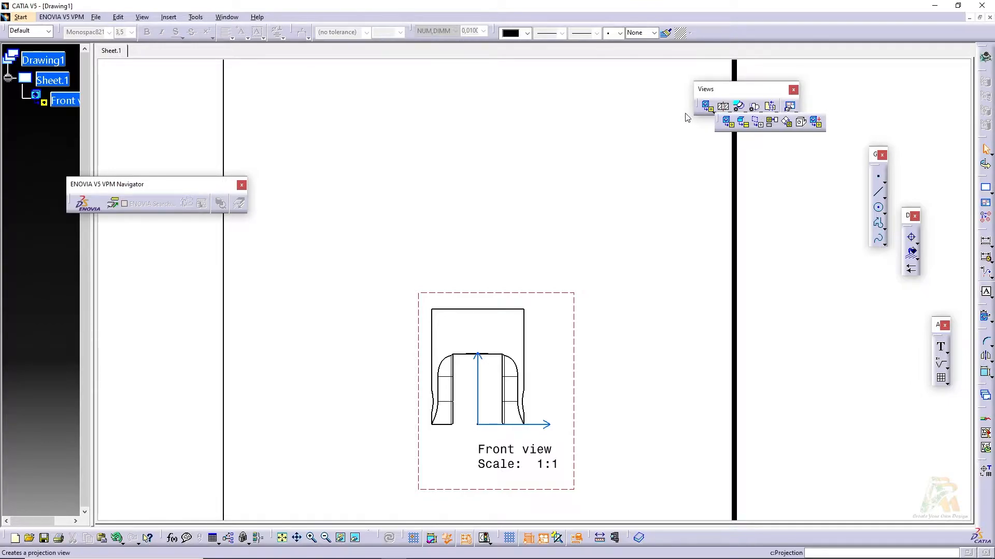
{"action": "left_click", "coordinate": [712, 112]}
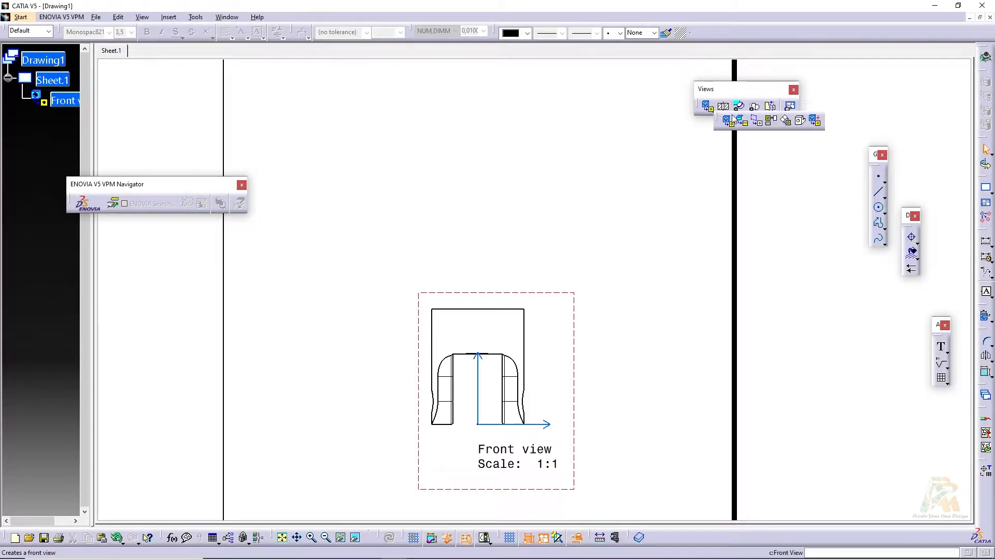
{"action": "left_click", "coordinate": [771, 123]}
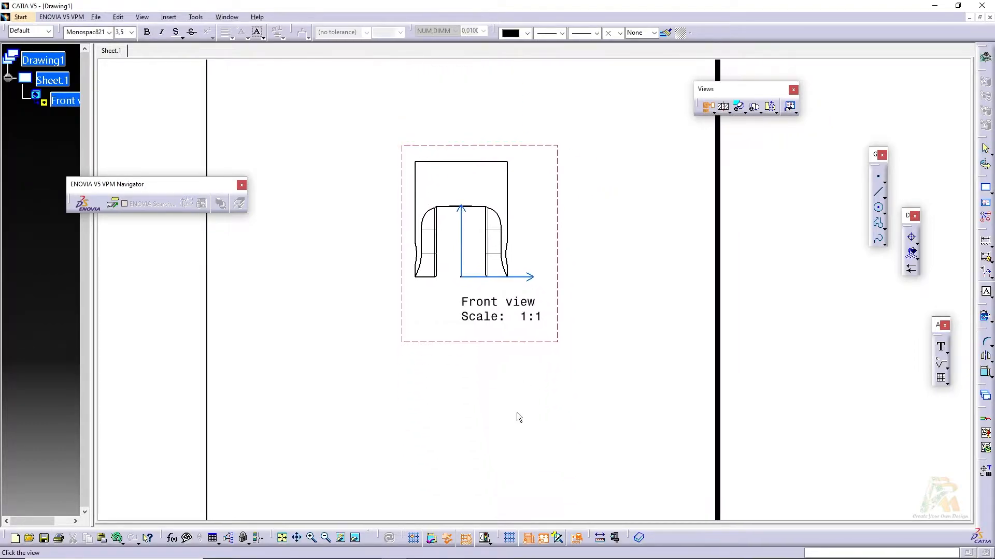
{"action": "left_click", "coordinate": [504, 419]}
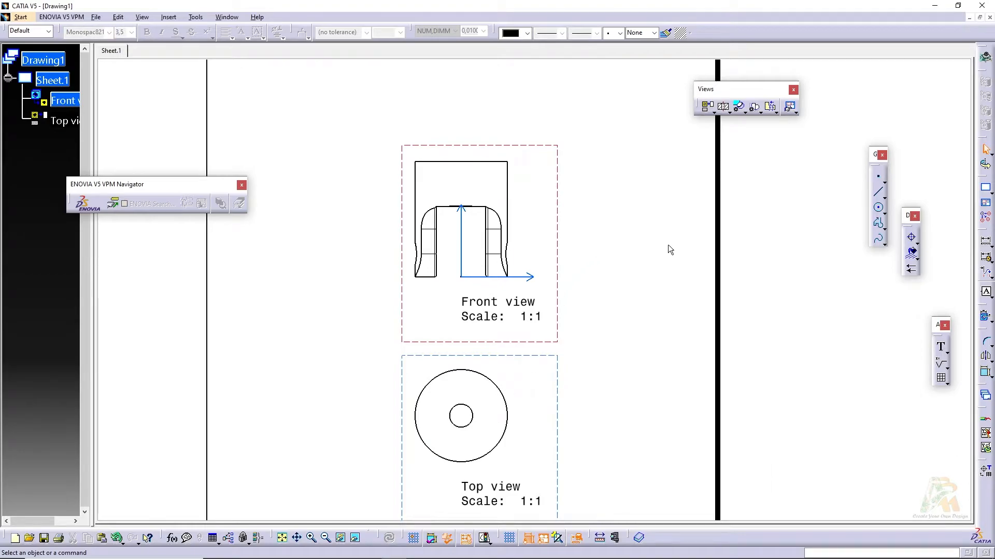
Step: Create a projected left view of the yoke beside the front view, toward the sheet's right edge
{"action": "middle_click_drag", "start_coordinate": [667, 245], "coordinate": [588, 271]}
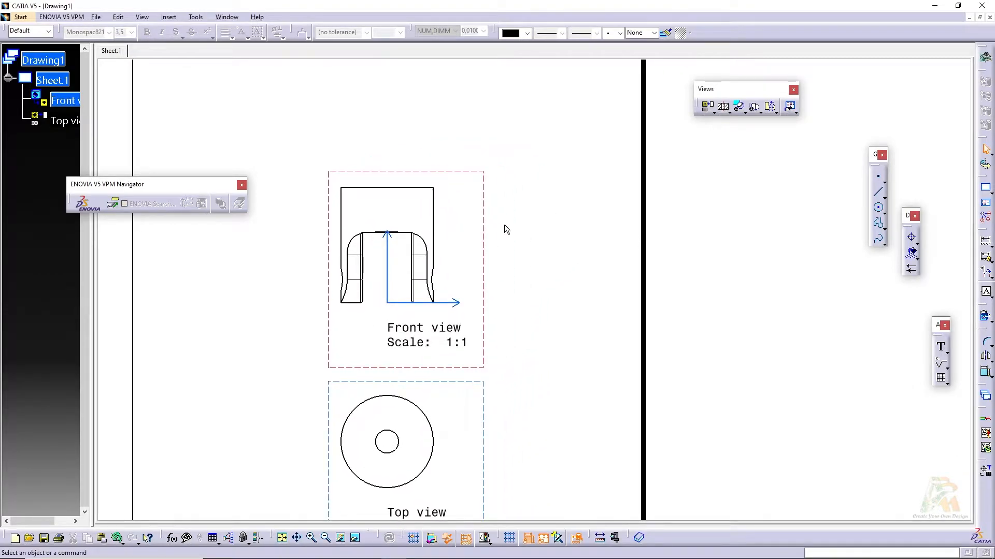
{"action": "left_click", "coordinate": [707, 106]}
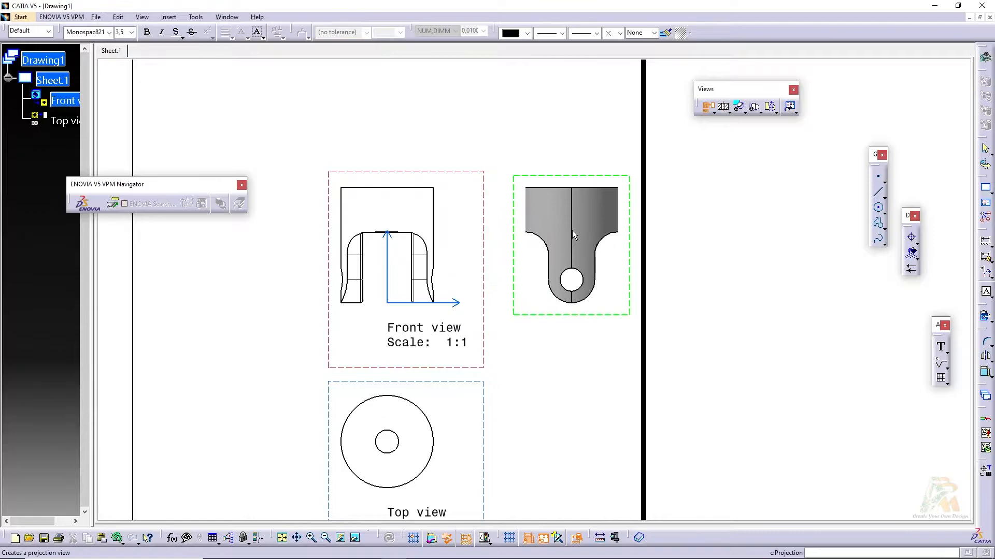
{"action": "left_click", "coordinate": [574, 229]}
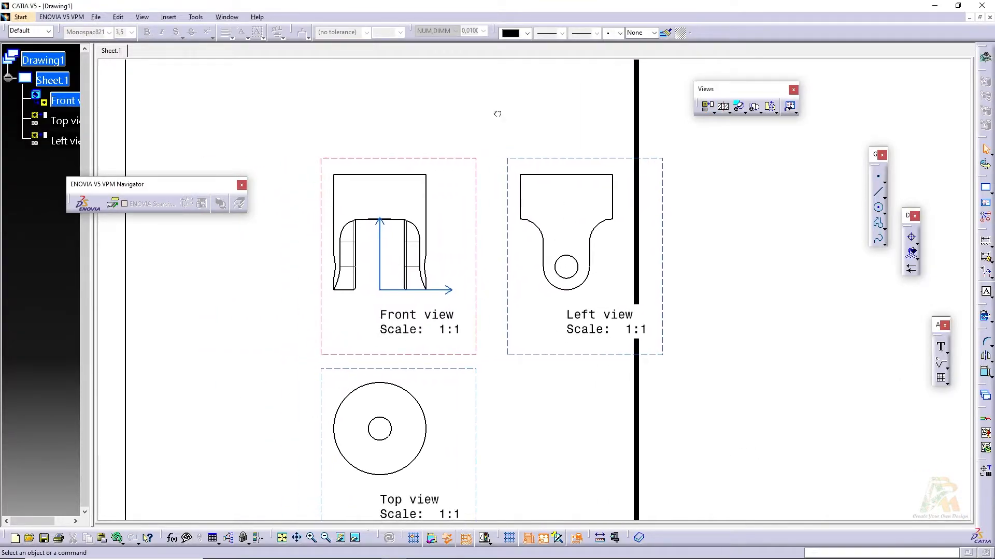
Step: Reposition the front view with its projected views farther left and higher so that all three fit on the sheet
{"action": "left_click_drag", "start_coordinate": [458, 159], "coordinate": [372, 92]}
{"action": "middle_click_drag", "start_coordinate": [375, 101], "coordinate": [468, 153]}
{"action": "left_click", "coordinate": [415, 124]}
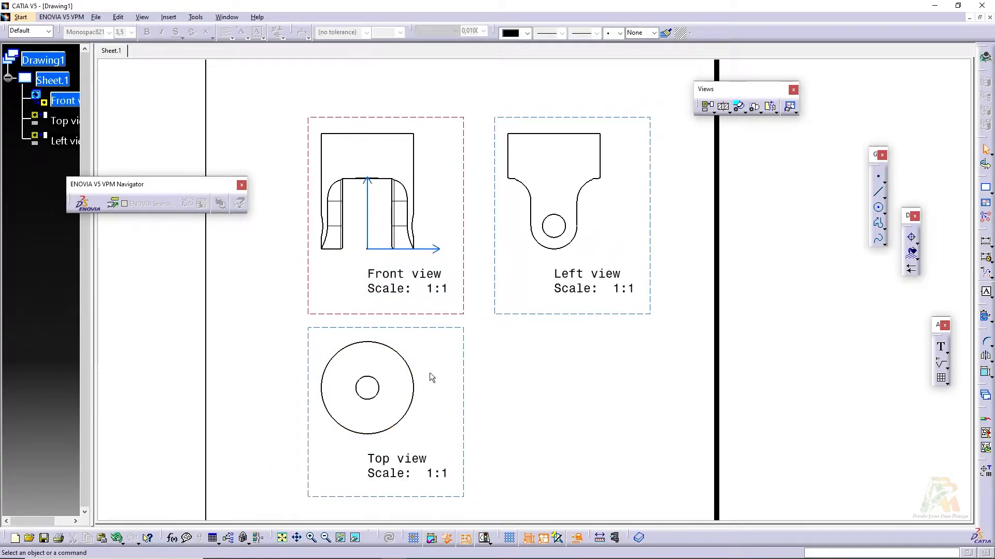
{"action": "middle_click_drag", "start_coordinate": [533, 262], "coordinate": [516, 292]}
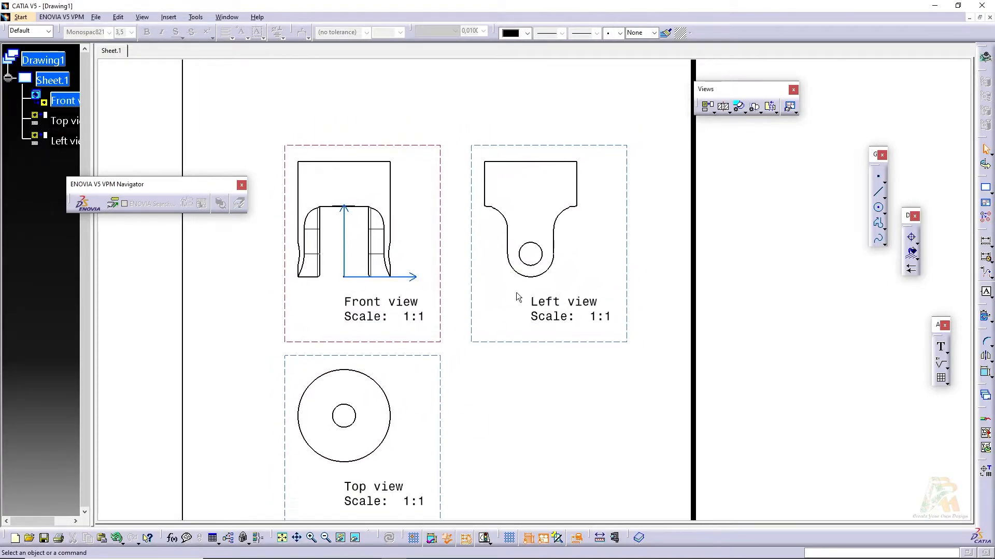
{"action": "left_click", "coordinate": [441, 147]}
{"action": "left_click_drag", "start_coordinate": [441, 147], "coordinate": [444, 102]}
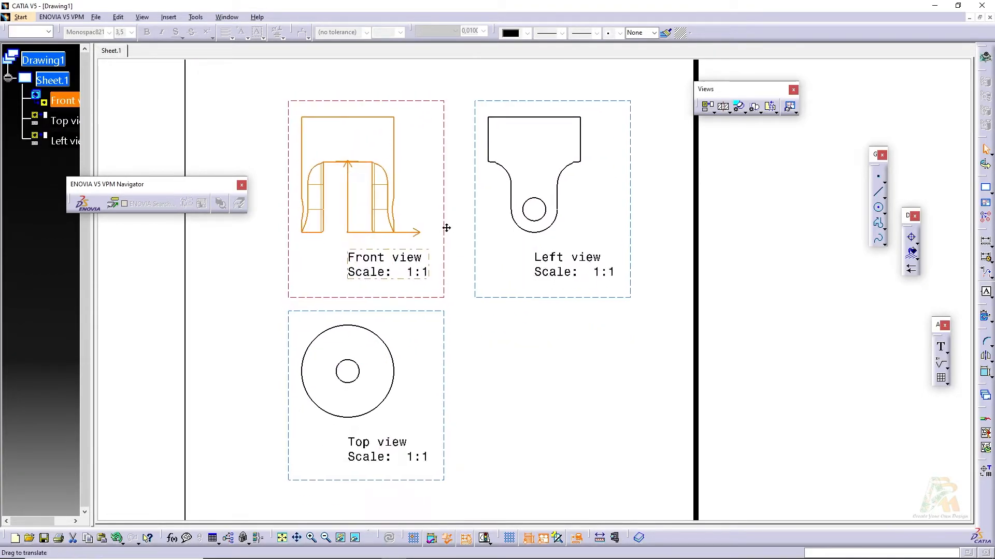
Step: Delete the name and scale labels of the front, left and top views
{"action": "left_click", "coordinate": [418, 265]}
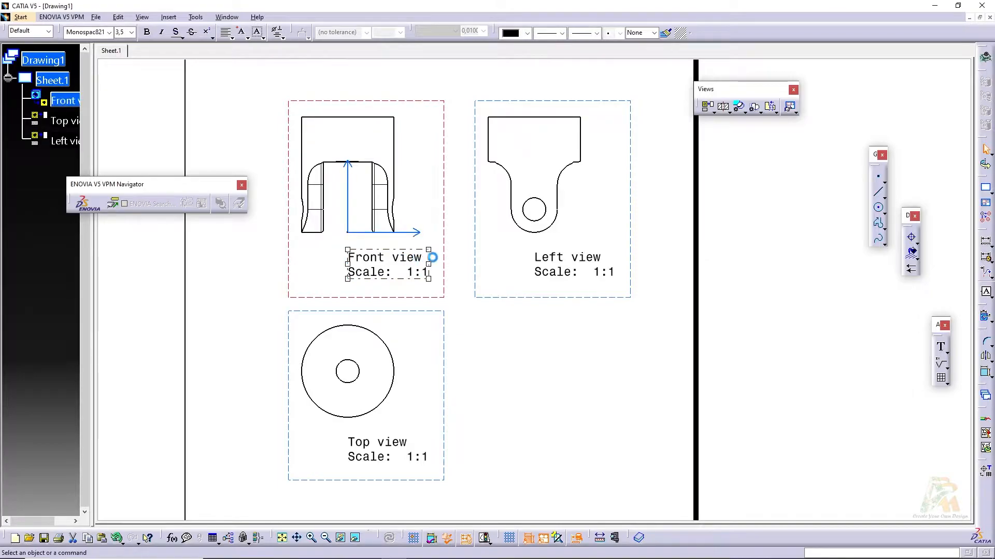
{"action": "key", "text": "Delete"}
{"action": "left_click", "coordinate": [551, 270]}
{"action": "key", "text": "Delete"}
{"action": "left_click", "coordinate": [405, 441]}
{"action": "key", "text": "Delete"}
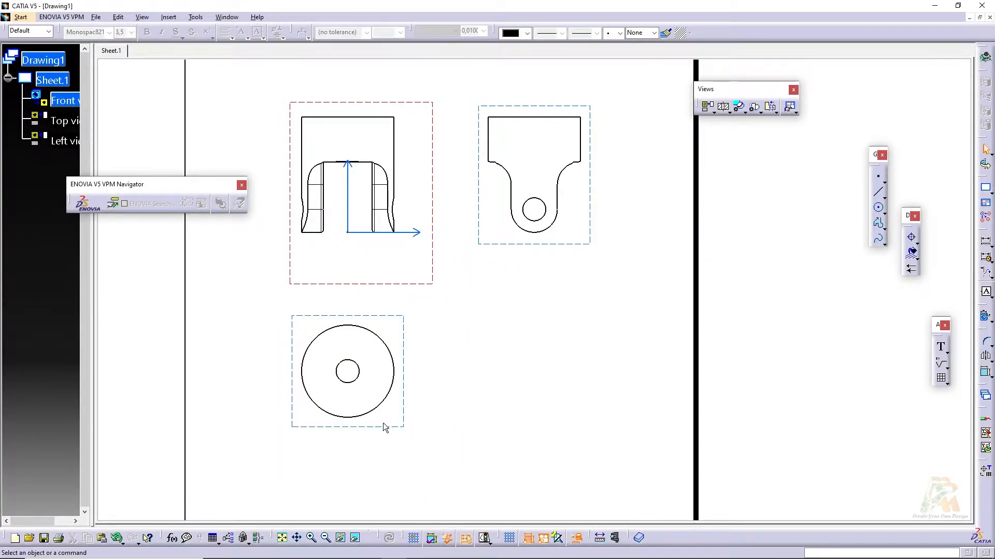
Step: Float the Dimensioning toolbar beside the sheet and move the Views toolbar away to make room for it
{"action": "middle_click_drag", "start_coordinate": [452, 422], "coordinate": [454, 422]}
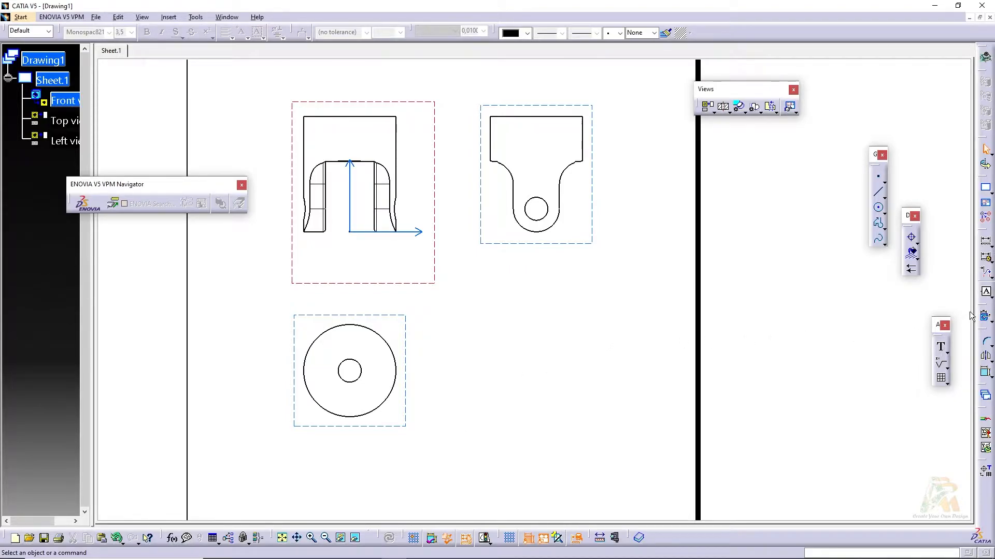
{"action": "left_click_drag", "start_coordinate": [842, 46], "coordinate": [732, 147]}
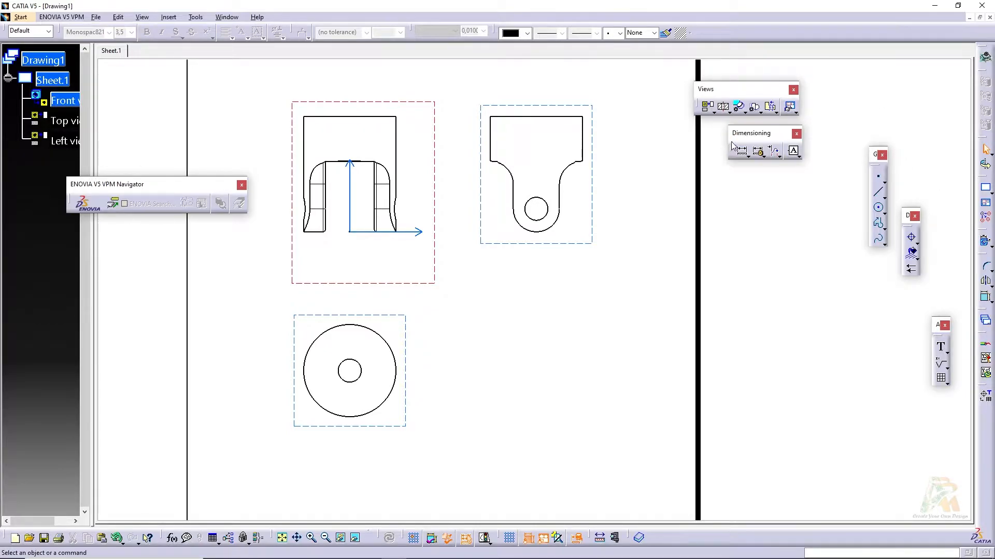
{"action": "left_click_drag", "start_coordinate": [738, 90], "coordinate": [824, 79]}
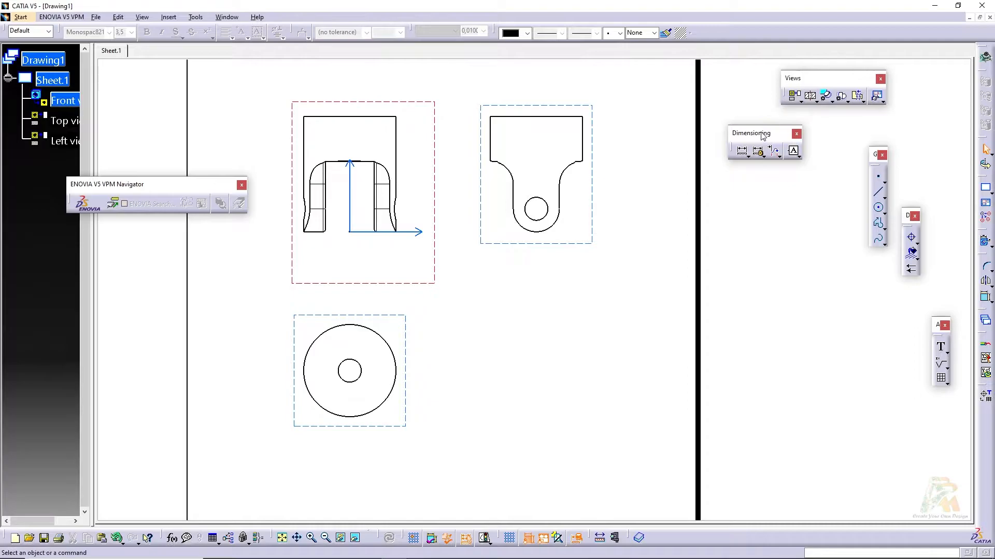
{"action": "left_click_drag", "start_coordinate": [763, 135], "coordinate": [756, 128]}
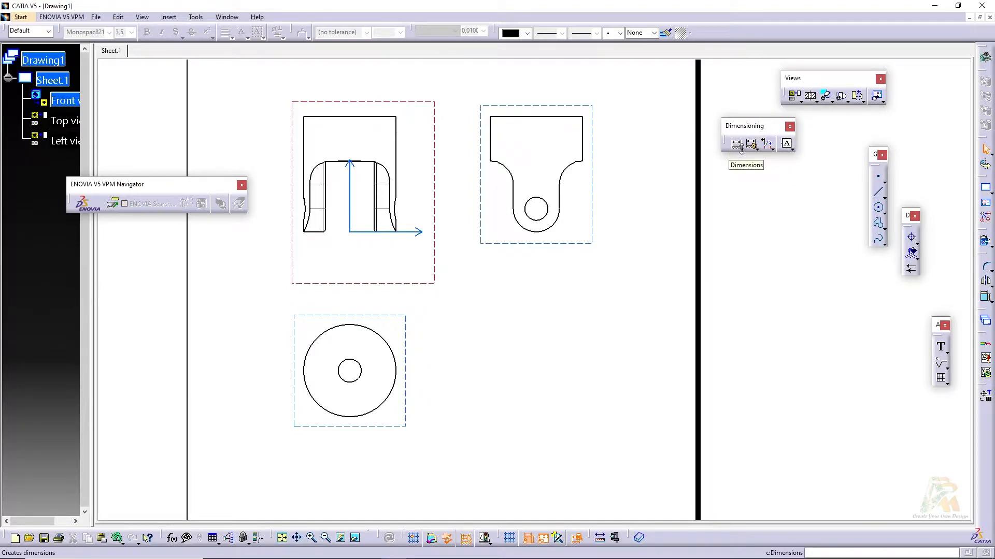
{"action": "left_click", "coordinate": [741, 150]}
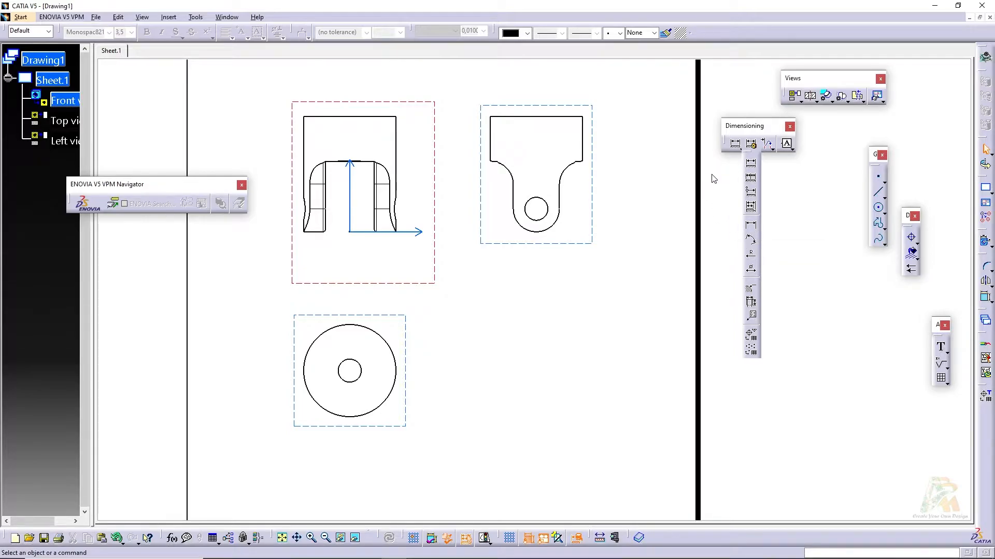
{"action": "left_click", "coordinate": [751, 164]}
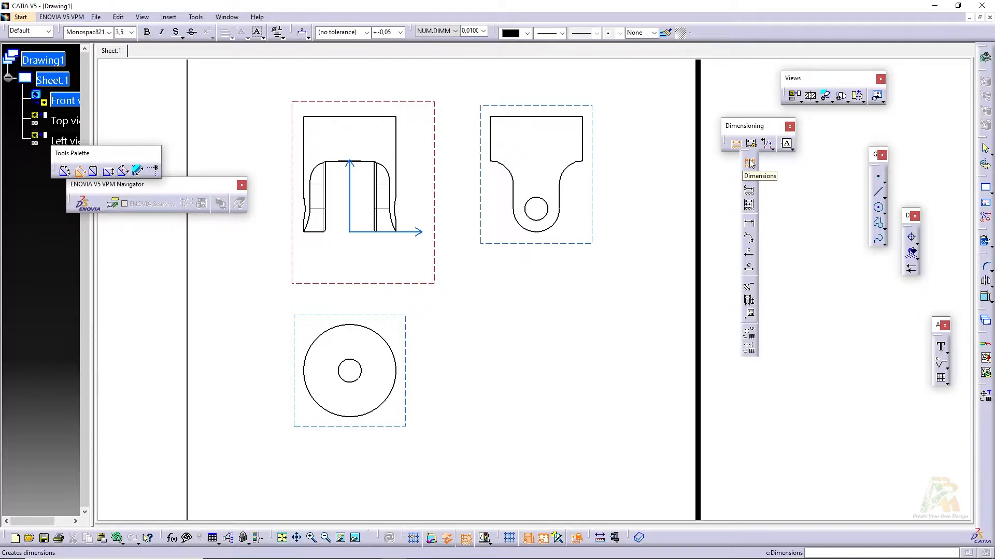
{"action": "left_click", "coordinate": [749, 163]}
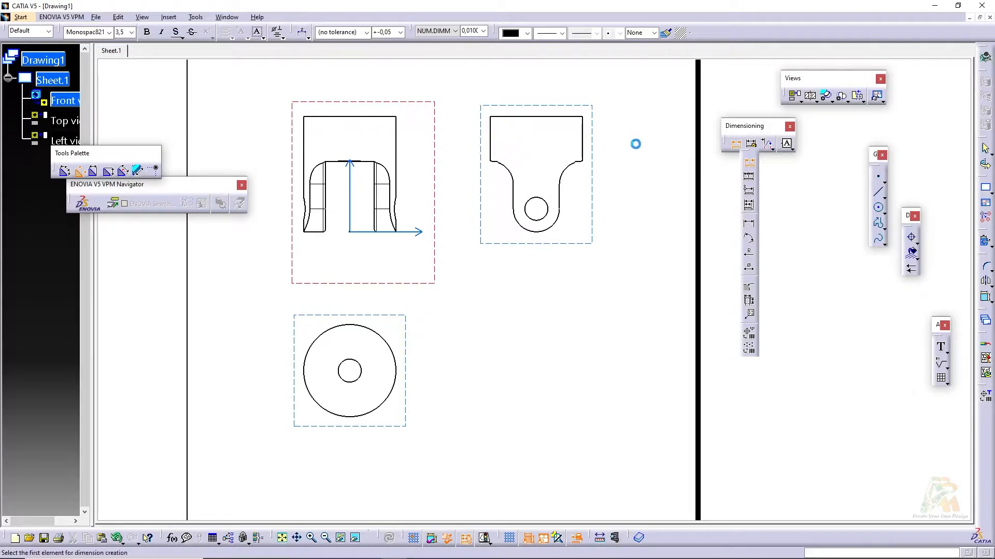
{"action": "key", "text": "Escape"}
{"action": "middle_click_drag", "start_coordinate": [306, 123], "coordinate": [332, 187]}
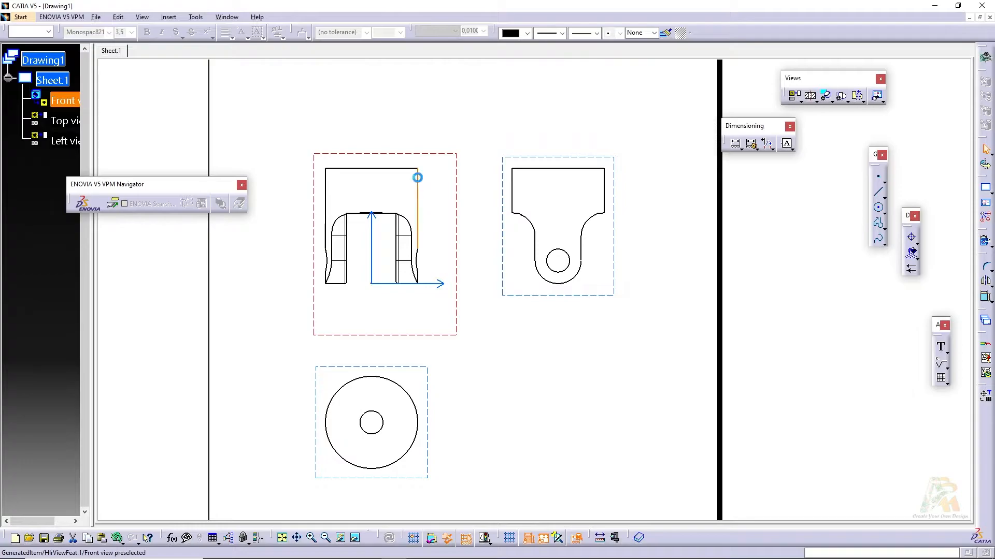
Step: Dimension the overall width of the yoke in the front view and place the dimension above it
{"action": "left_click", "coordinate": [767, 144]}
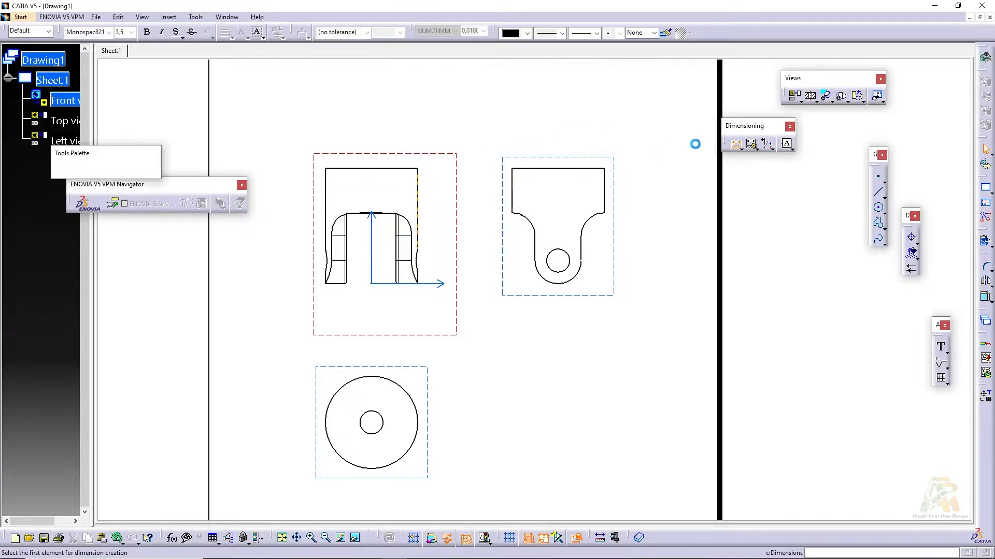
{"action": "left_click", "coordinate": [321, 174]}
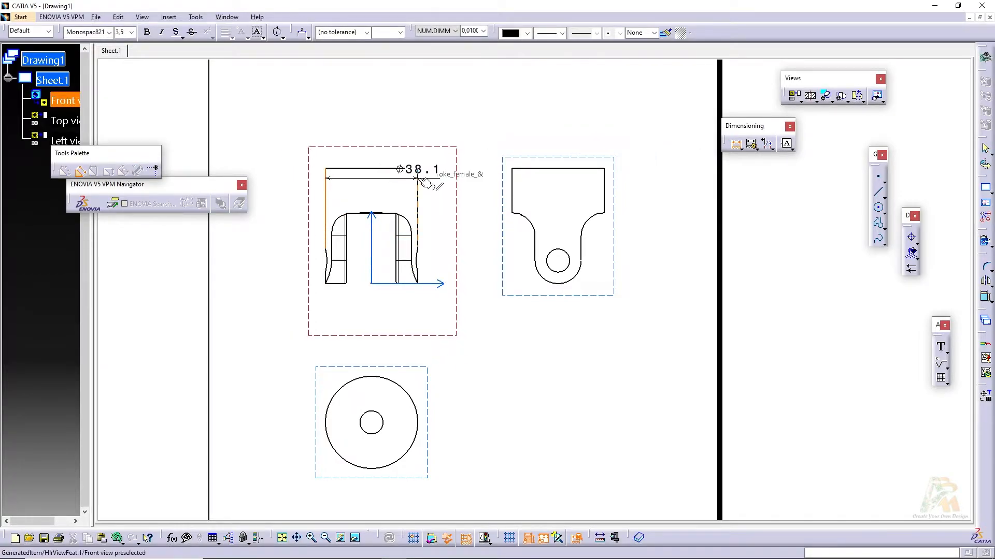
{"action": "left_click", "coordinate": [389, 151]}
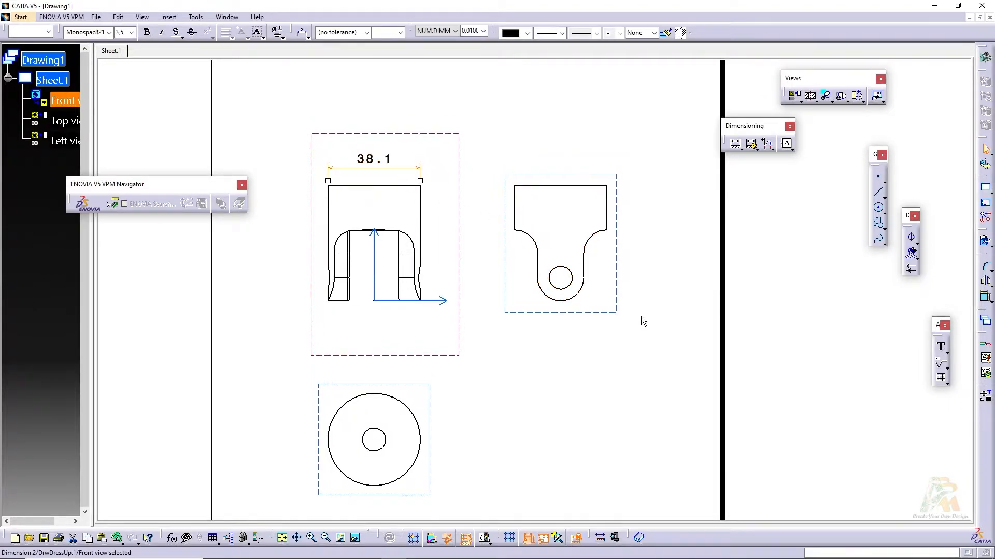
Step: Dimension the front view's overall height from its top edge to the bottom of the leg, placing it on the view's left side
{"action": "left_click", "coordinate": [735, 144]}
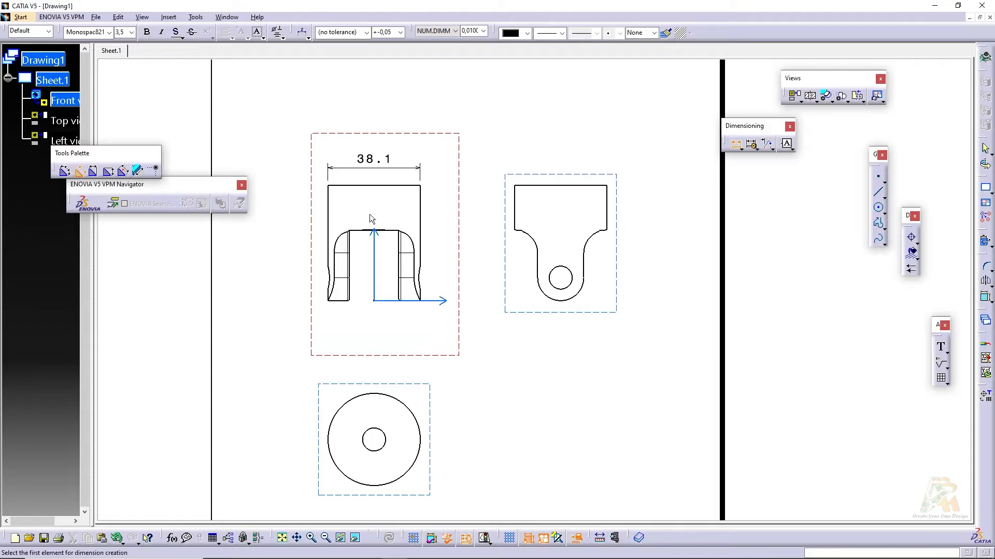
{"action": "middle_click_drag", "start_coordinate": [382, 216], "coordinate": [474, 221]}
{"action": "left_click", "coordinate": [432, 190]}
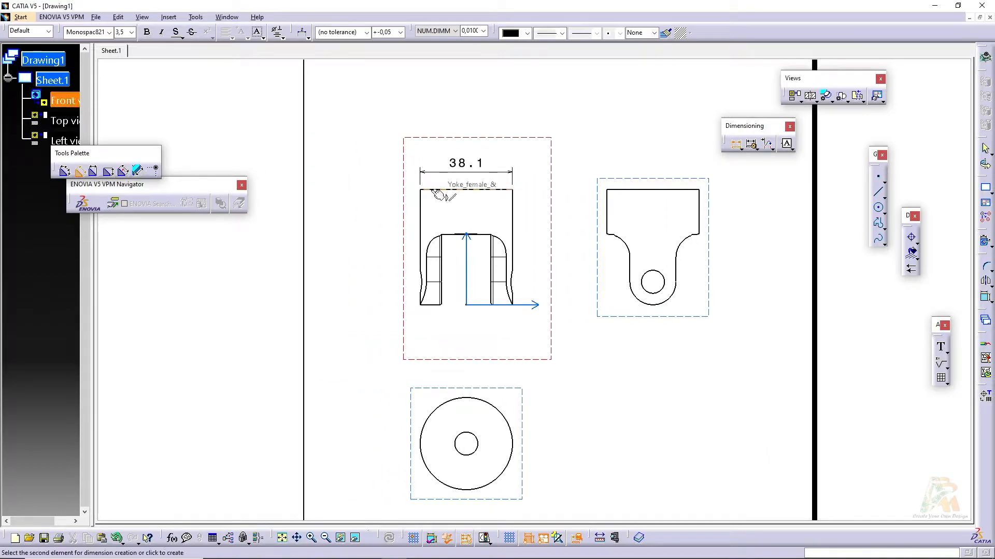
{"action": "left_click", "coordinate": [431, 305]}
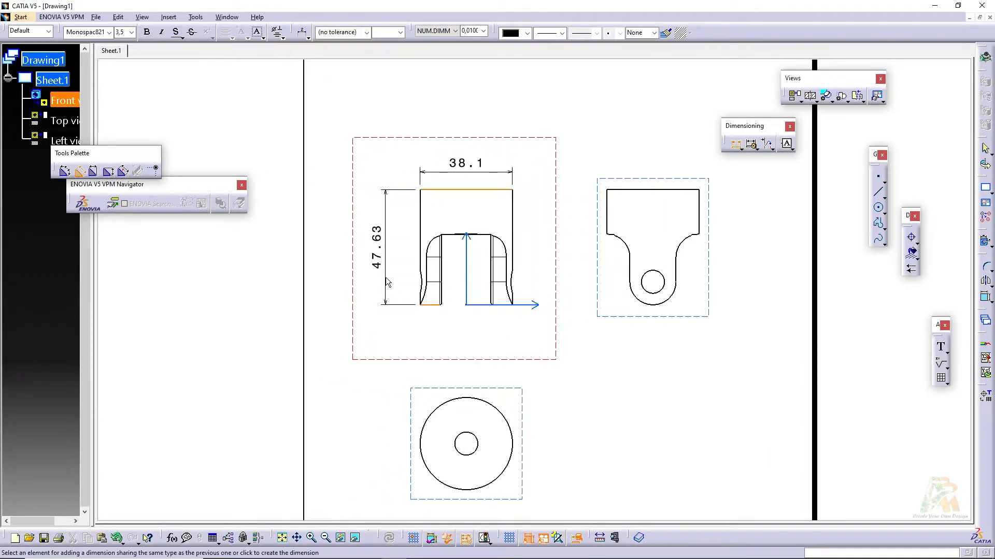
{"action": "left_click", "coordinate": [382, 271]}
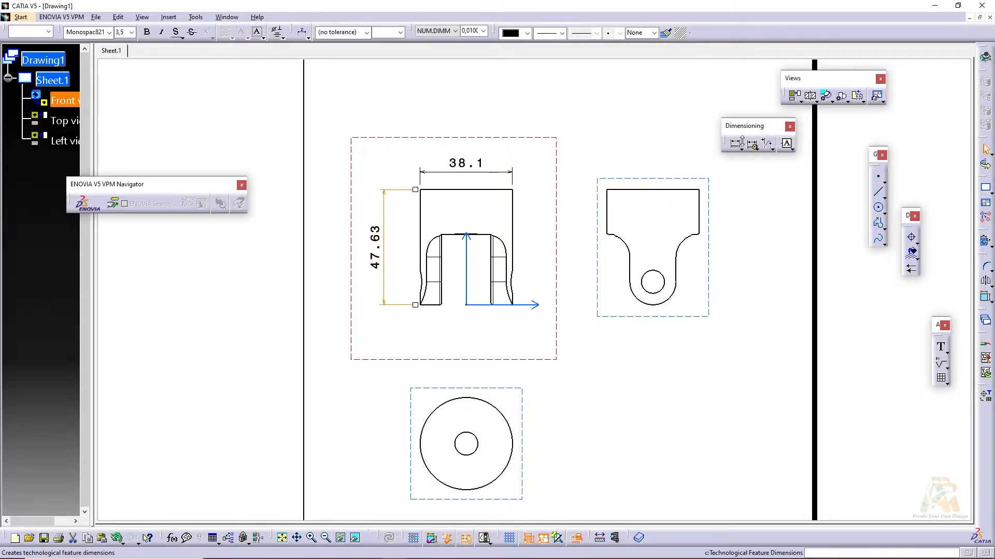
Step: Add a vertical dimension from the front view's top edge to the curved top edge of the slot, placed on the view's right side
{"action": "left_click", "coordinate": [735, 144]}
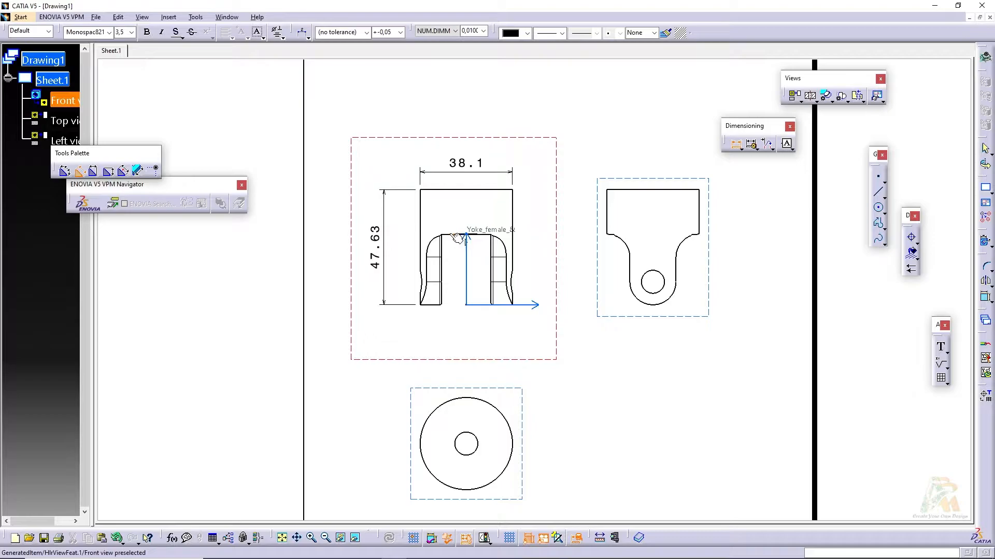
{"action": "left_click", "coordinate": [458, 237]}
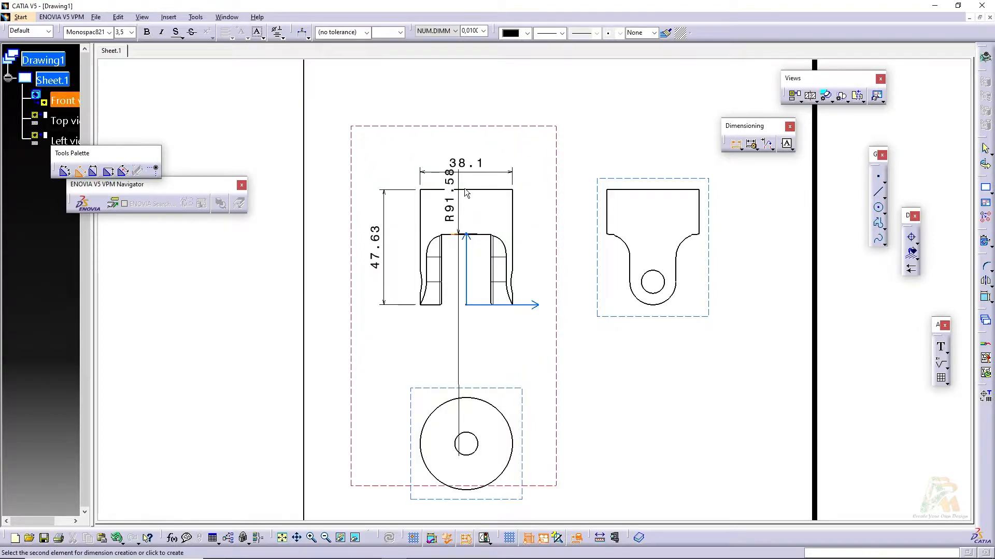
{"action": "left_click", "coordinate": [482, 189]}
{"action": "left_click", "coordinate": [529, 215]}
Step: Add radius dimensions to the rounded lower end and the pin hole in the left view
{"action": "left_click", "coordinate": [735, 143]}
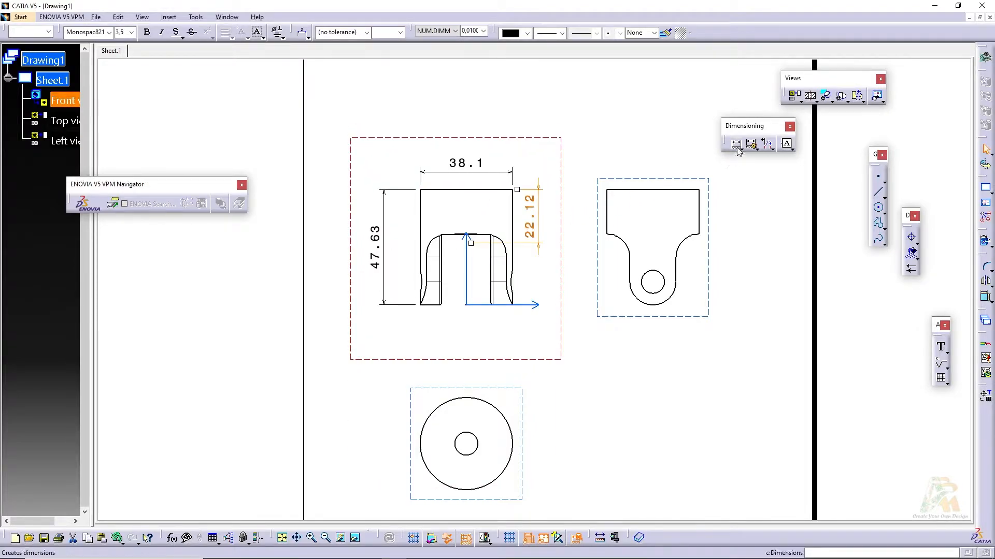
{"action": "left_click", "coordinate": [664, 304]}
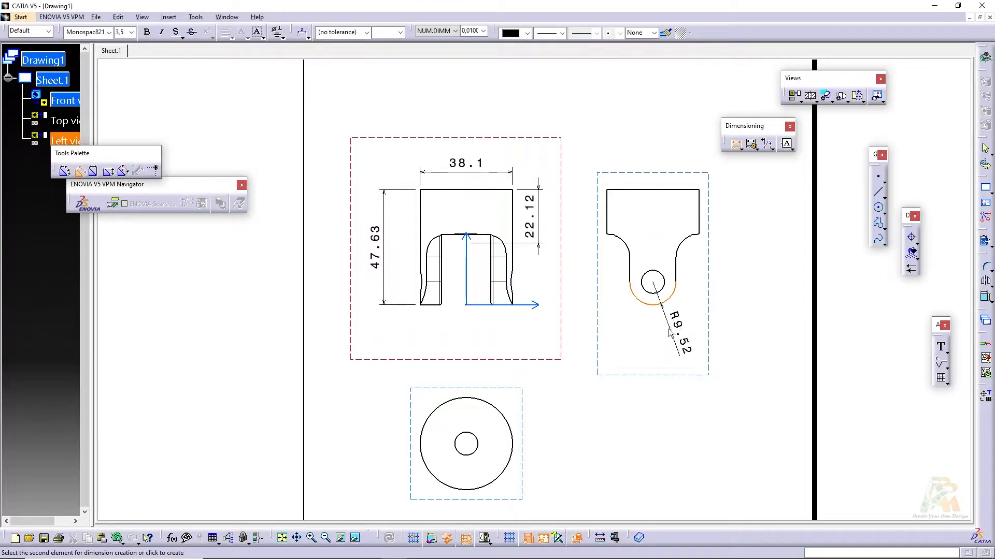
{"action": "left_click", "coordinate": [671, 331]}
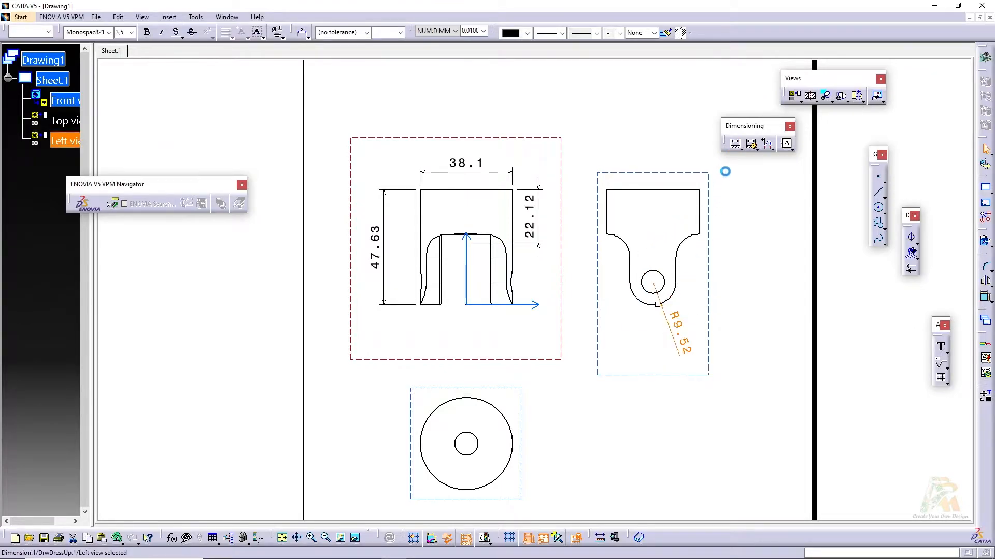
{"action": "left_click", "coordinate": [664, 283]}
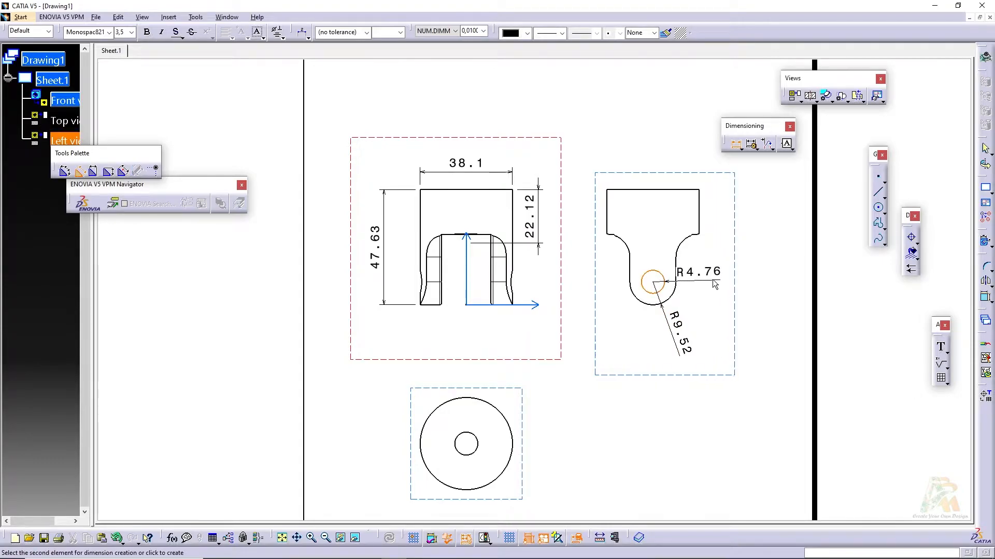
{"action": "left_click", "coordinate": [713, 280]}
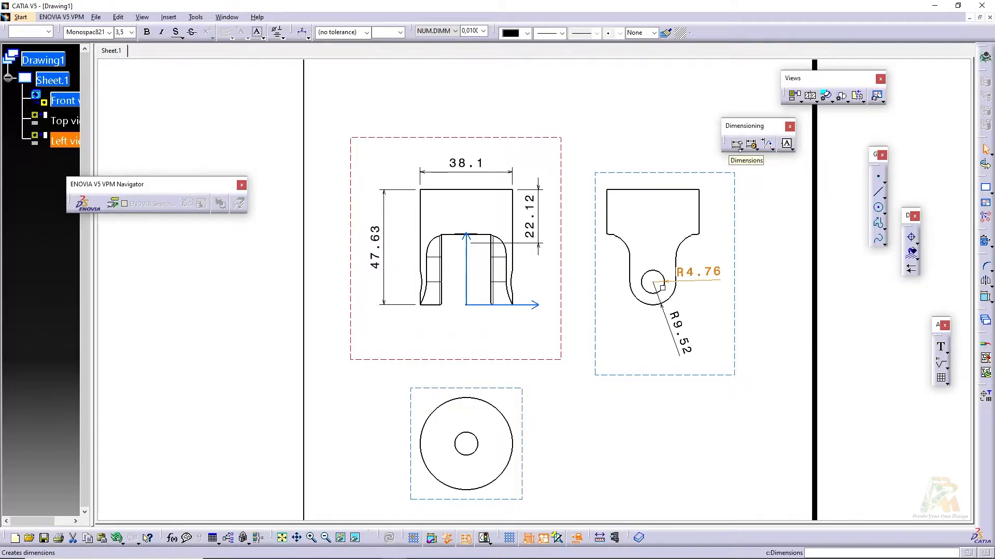
Step: Add a radius dimension to the central hole in the top view, placed outside the outer circle
{"action": "left_click", "coordinate": [740, 150]}
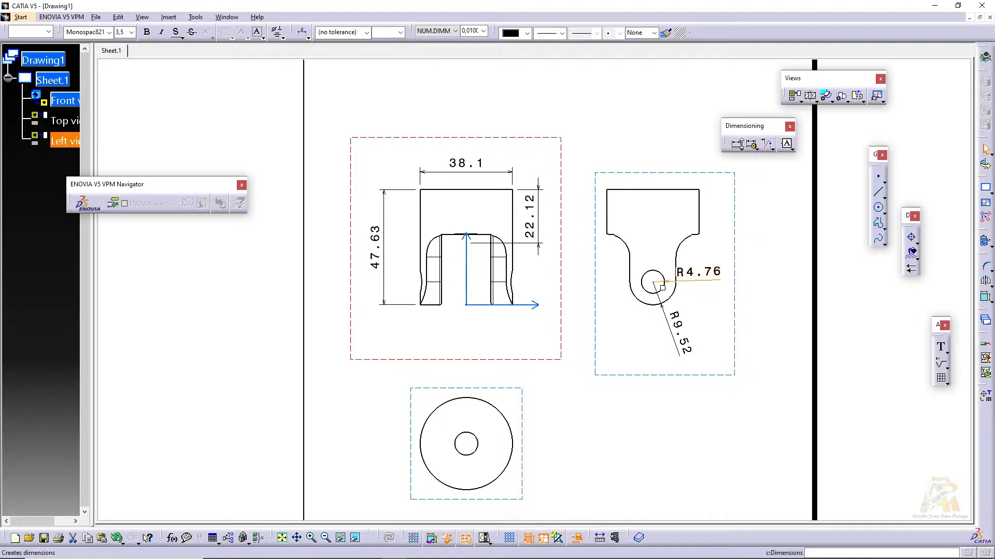
{"action": "left_click", "coordinate": [735, 144]}
{"action": "mouse_move", "coordinate": [572, 375]}
{"action": "middle_mouse_down"}
{"action": "mouse_move", "coordinate": [569, 339]}
{"action": "mouse_move", "coordinate": [547, 314]}
{"action": "middle_mouse_up"}
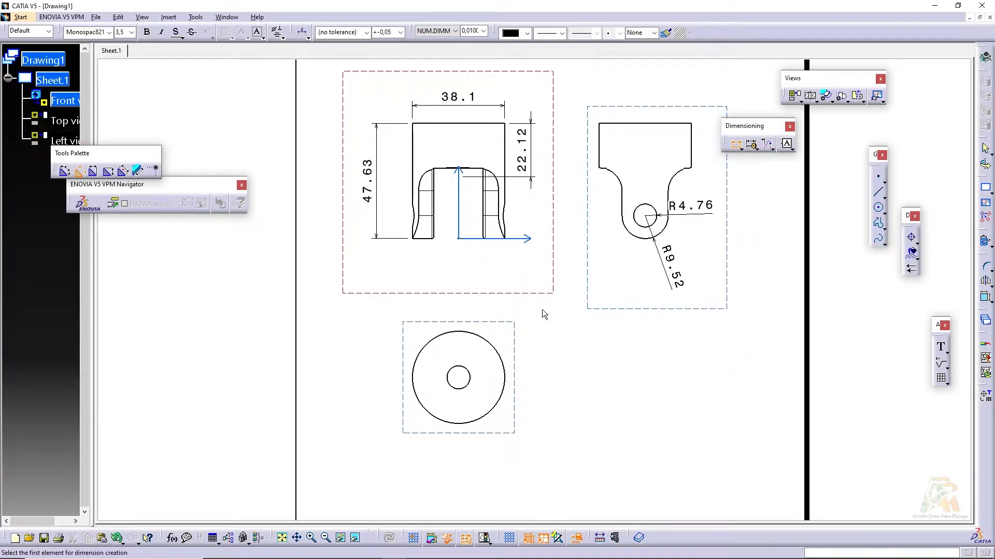
{"action": "left_click", "coordinate": [505, 358]}
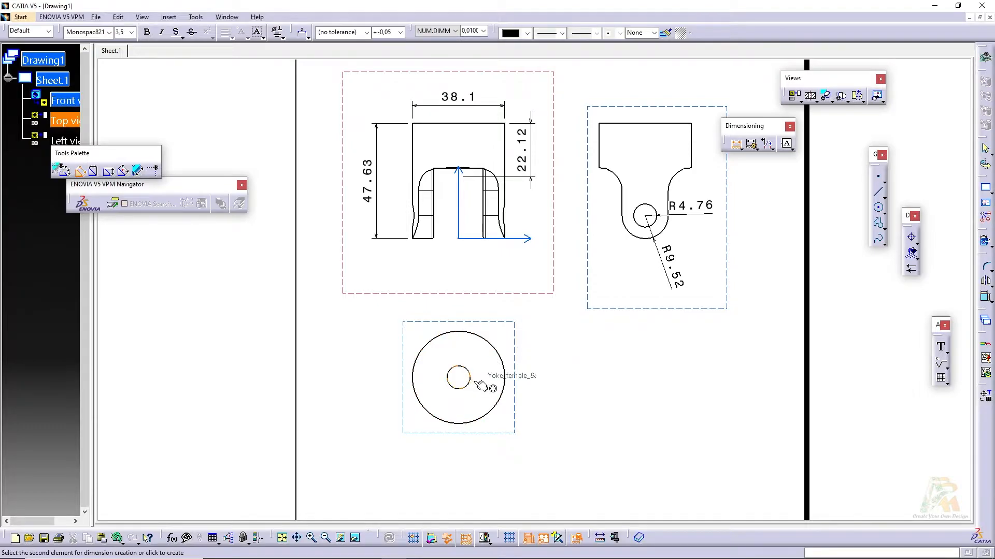
{"action": "left_click", "coordinate": [567, 398]}
{"action": "left_click", "coordinate": [622, 355]}
Step: Swap the top view's central hole dimension from radius to diameter
{"action": "middle_click_drag", "start_coordinate": [625, 336], "coordinate": [607, 382]}
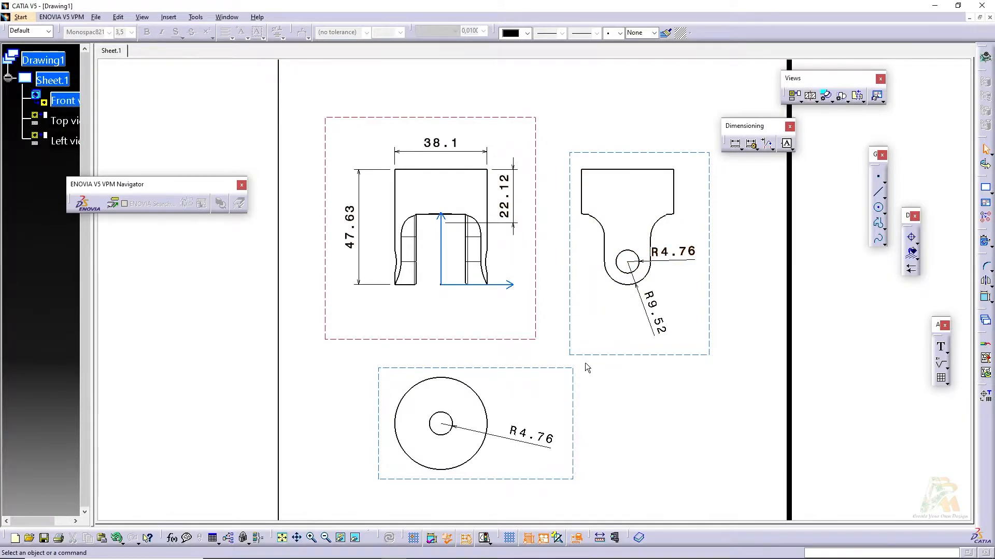
{"action": "middle_click_drag", "start_coordinate": [586, 363], "coordinate": [576, 333]}
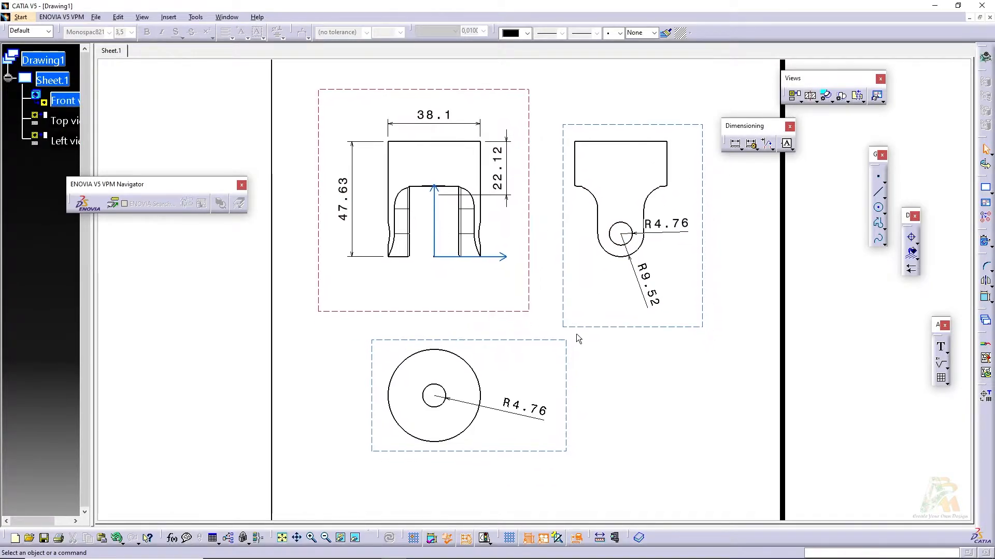
{"action": "right_click", "coordinate": [519, 414]}
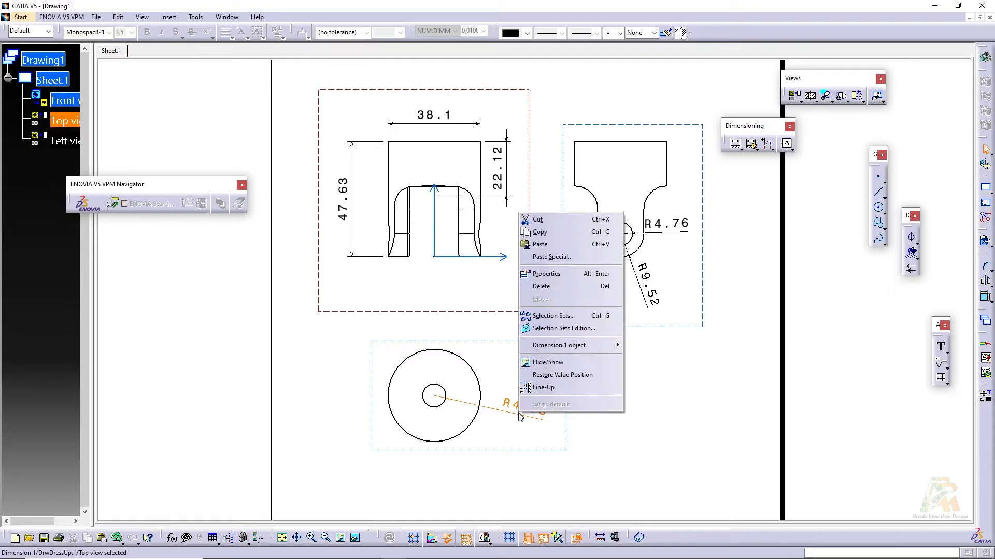
{"action": "mouse_move", "coordinate": [590, 346]}
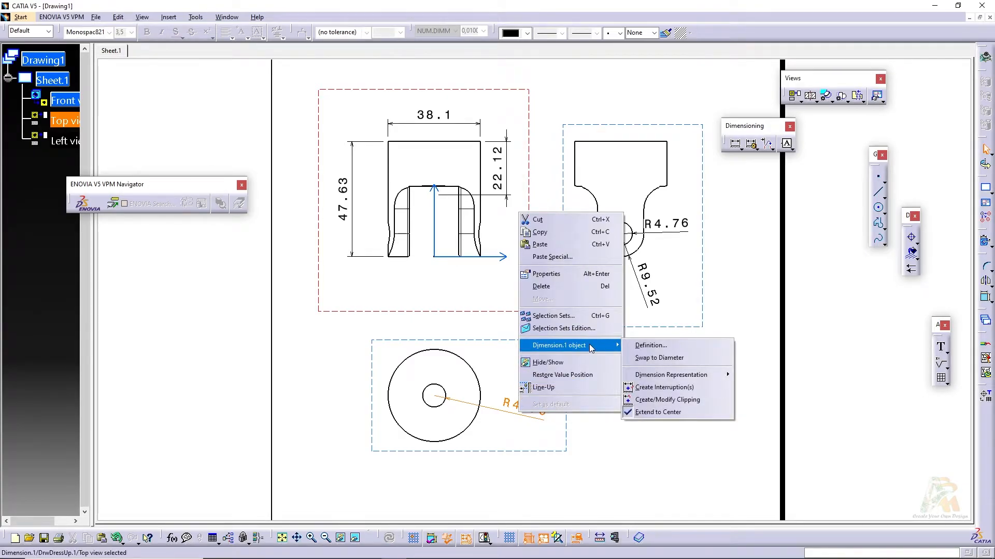
{"action": "left_click", "coordinate": [675, 361]}
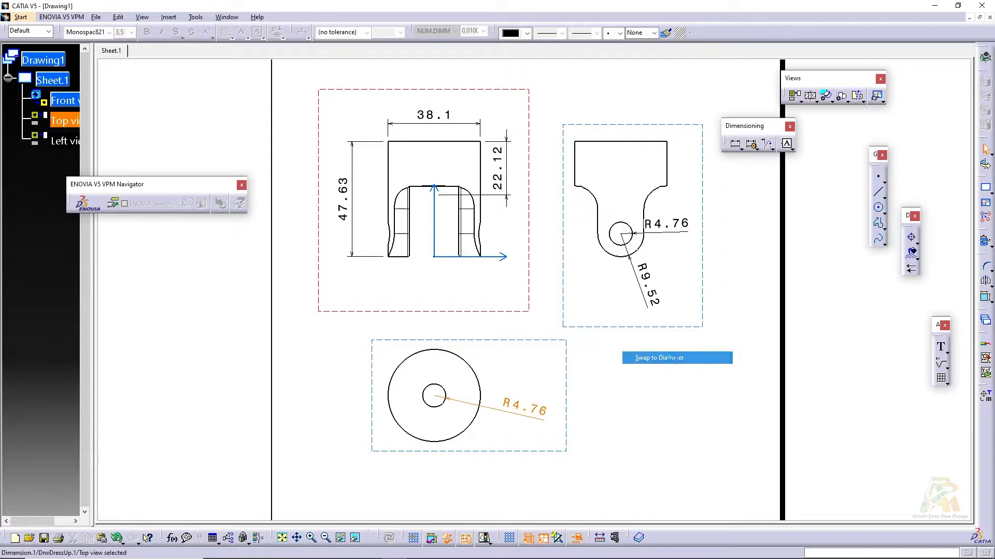
{"action": "left_click_drag", "start_coordinate": [409, 383], "coordinate": [497, 403]}
{"action": "left_click", "coordinate": [536, 384]}
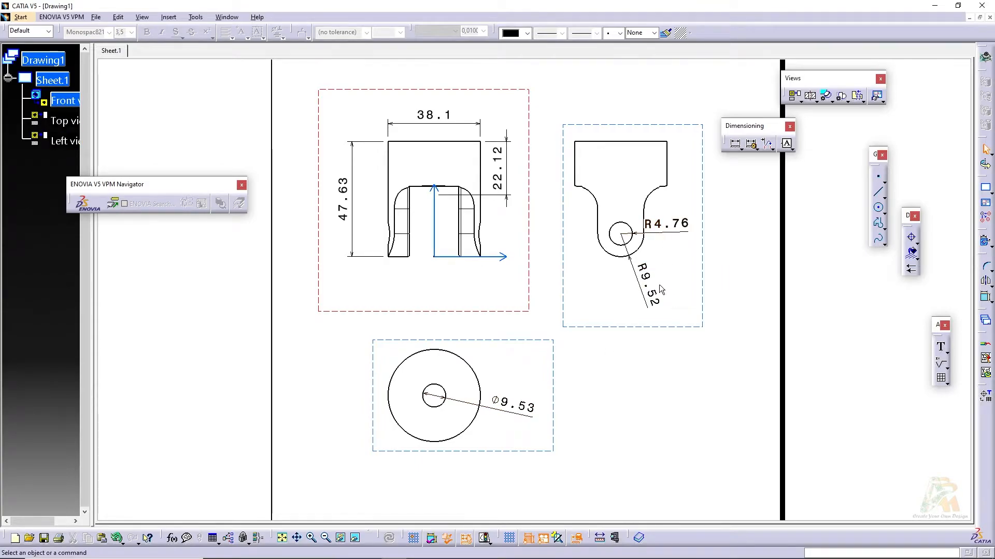
{"action": "right_click", "coordinate": [647, 273]}
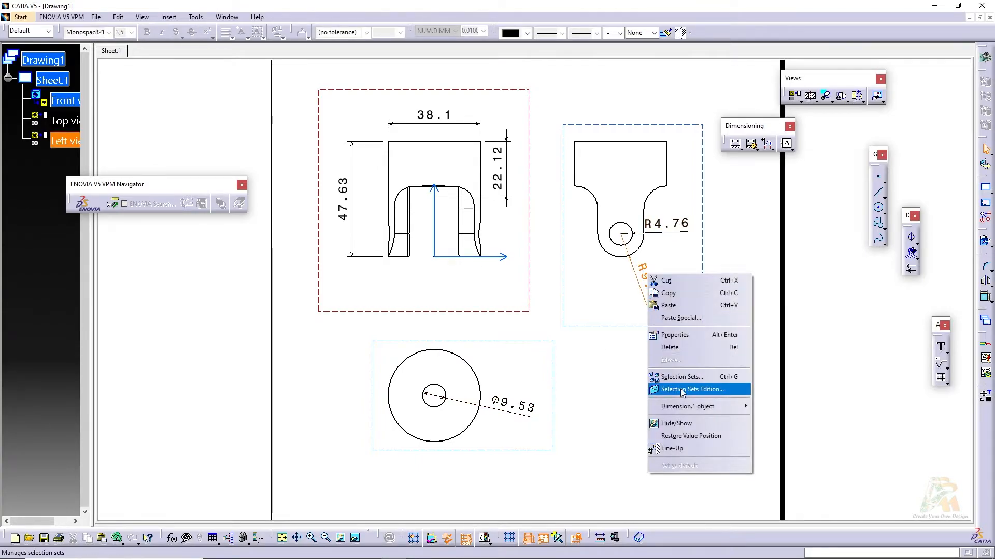
{"action": "mouse_move", "coordinate": [694, 407]}
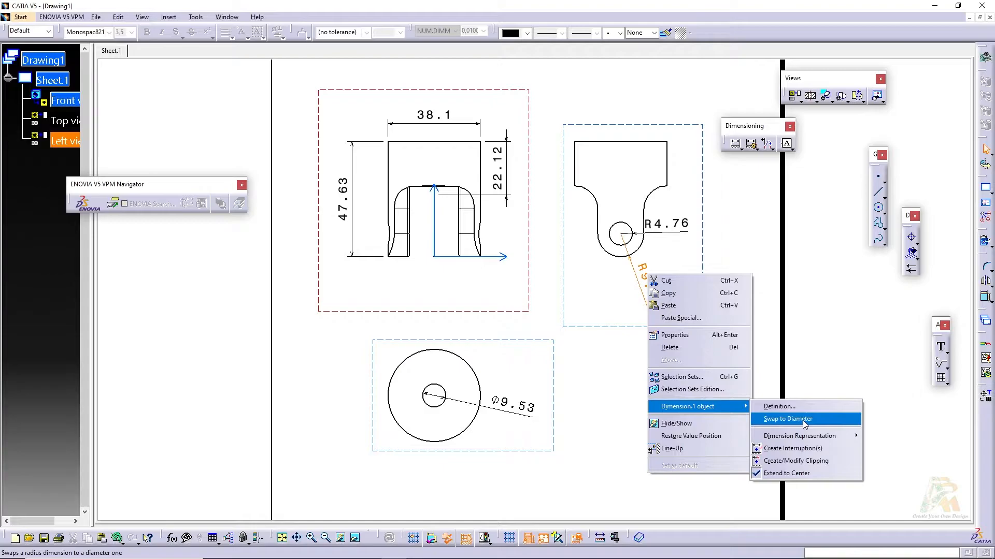
{"action": "left_click", "coordinate": [595, 370]}
{"action": "right_click", "coordinate": [534, 412]}
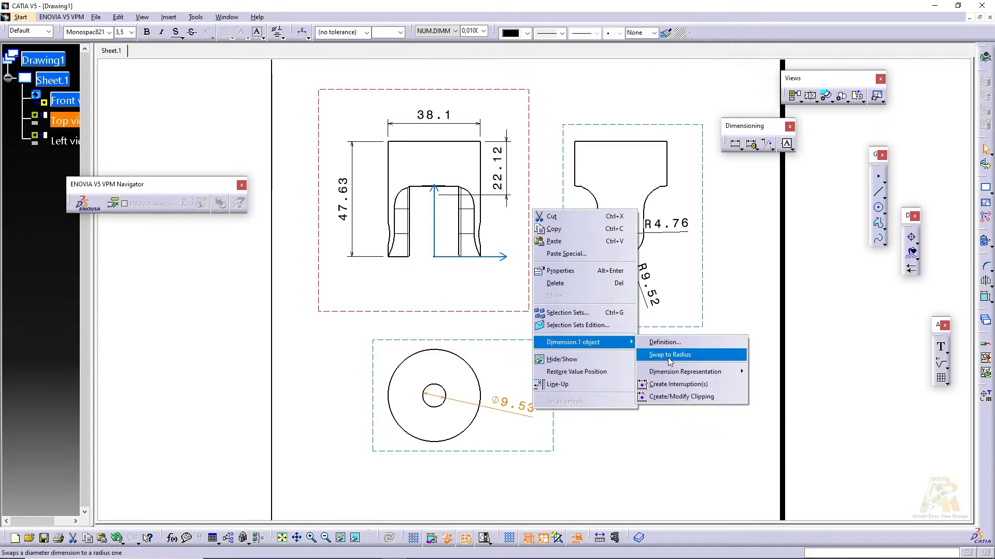
{"action": "left_click", "coordinate": [669, 356]}
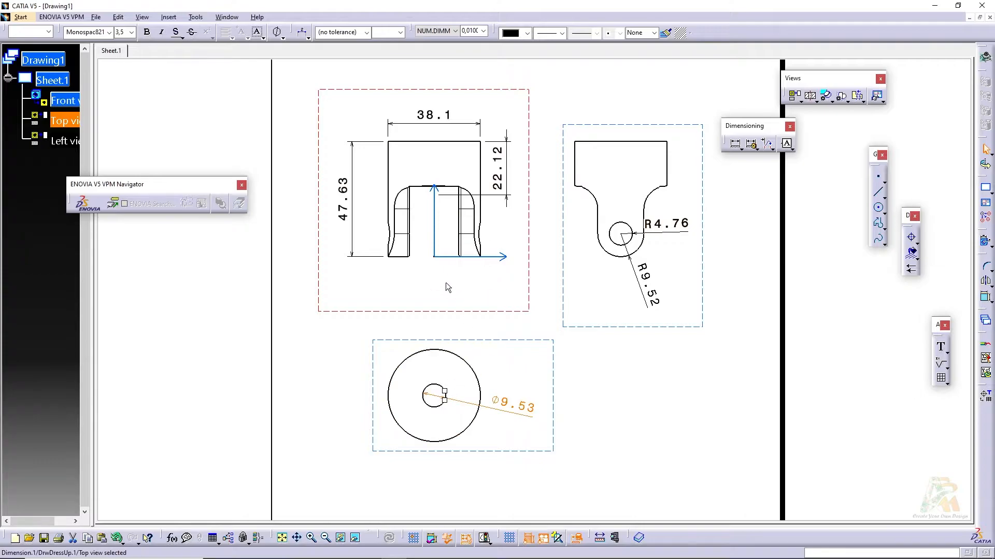
Step: Activate the top view and enable Axis and Center Line in its dress-up properties
{"action": "left_click", "coordinate": [434, 340]}
{"action": "double_click", "coordinate": [435, 340]}
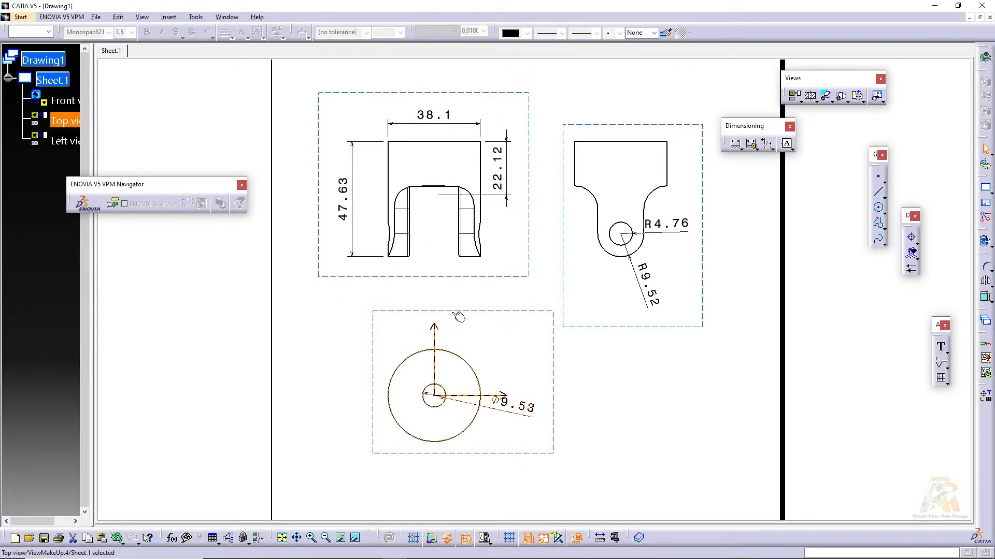
{"action": "right_click", "coordinate": [454, 312]}
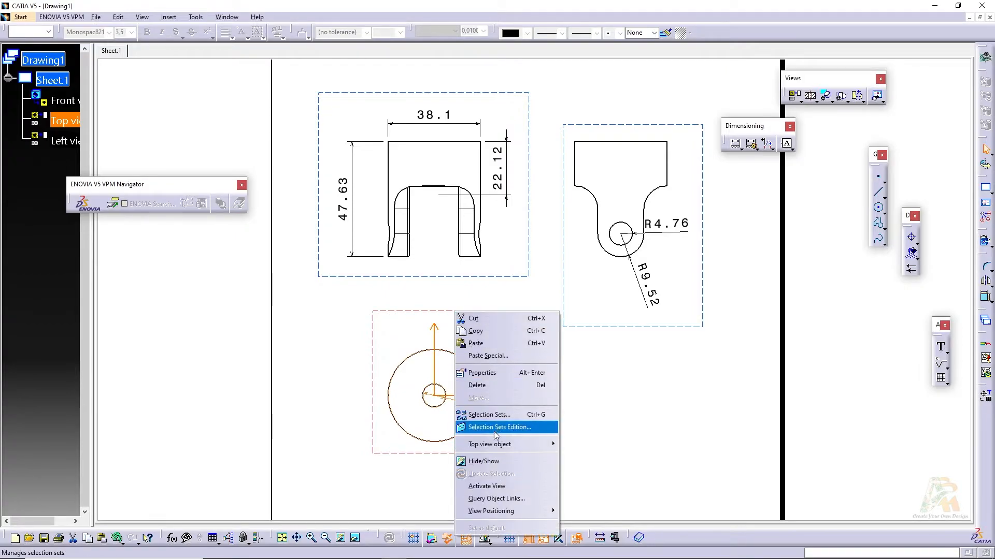
{"action": "left_click", "coordinate": [497, 369]}
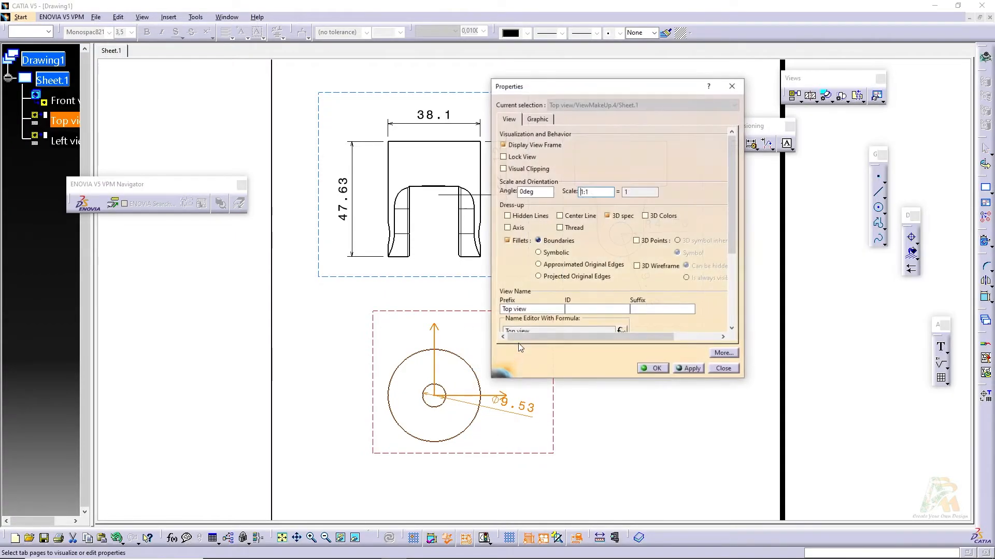
{"action": "left_click", "coordinate": [518, 228]}
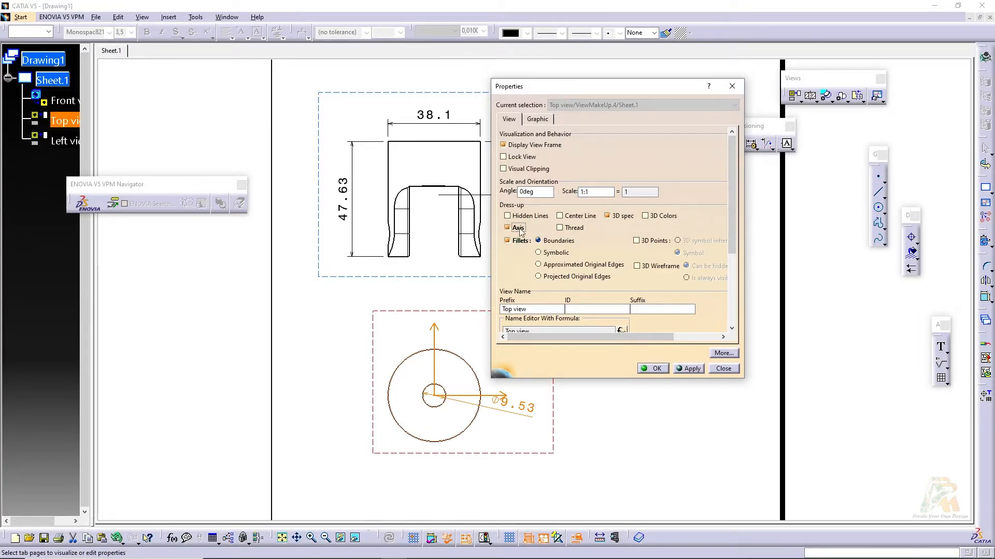
{"action": "left_click", "coordinate": [560, 216]}
{"action": "left_click", "coordinate": [689, 369]}
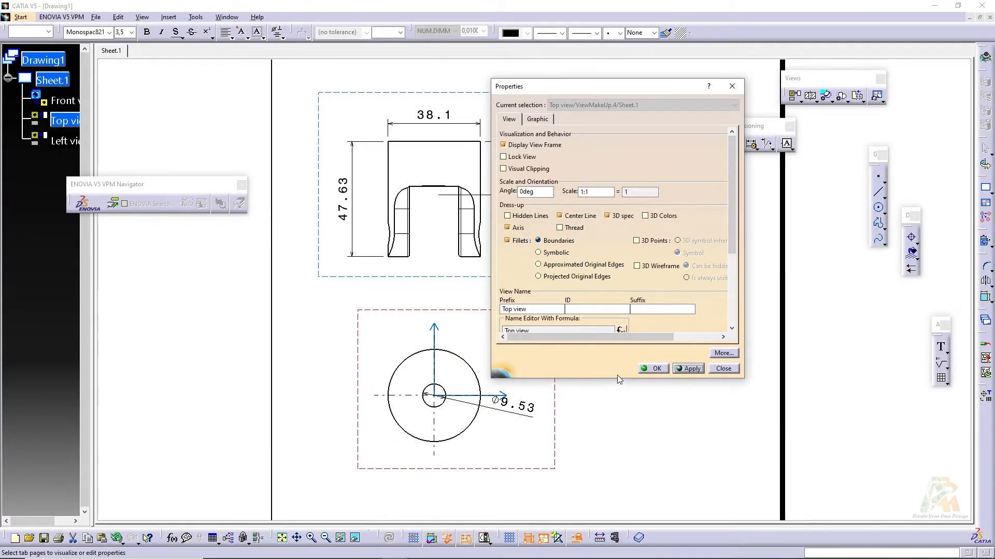
{"action": "left_click", "coordinate": [654, 368]}
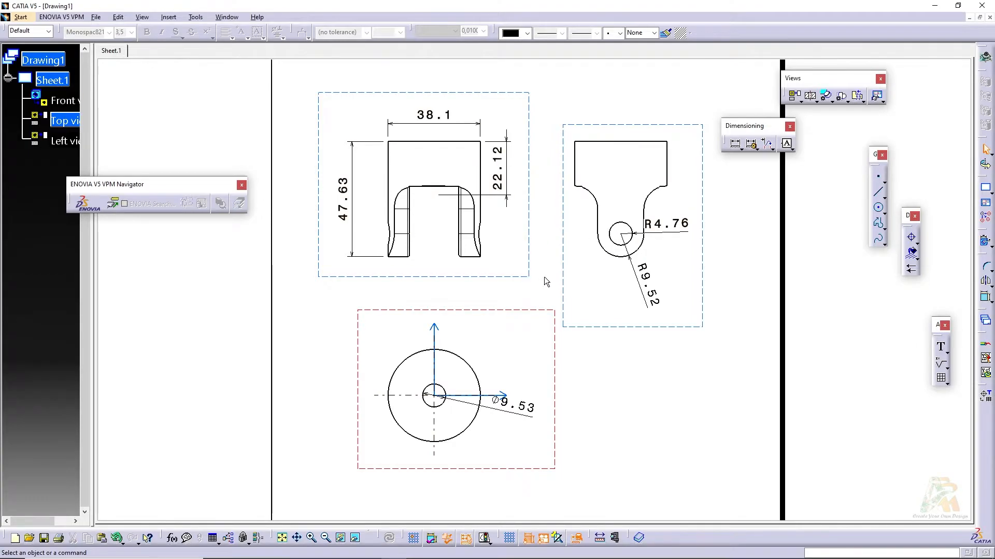
Step: Make the left view the active view
{"action": "double_click", "coordinate": [569, 264]}
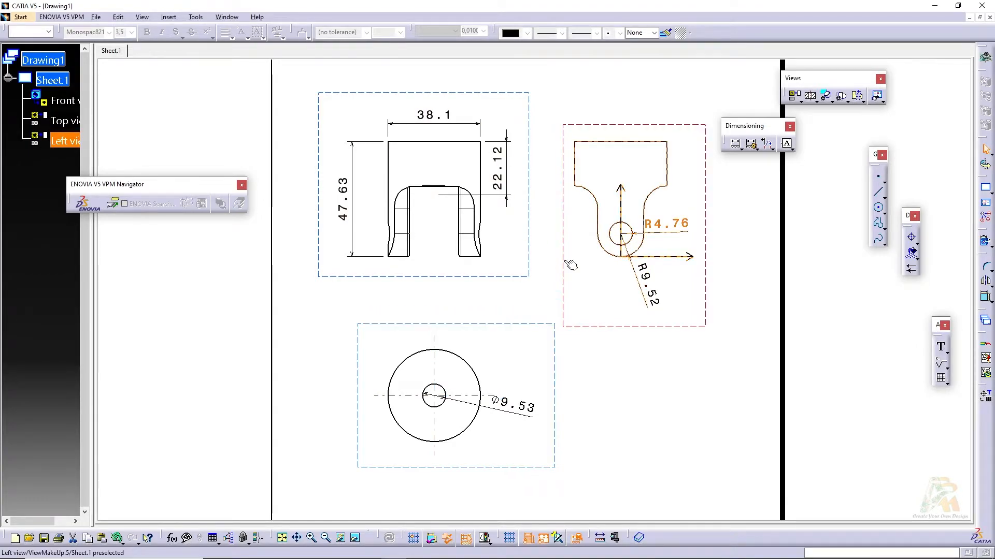
{"action": "left_click", "coordinate": [604, 354]}
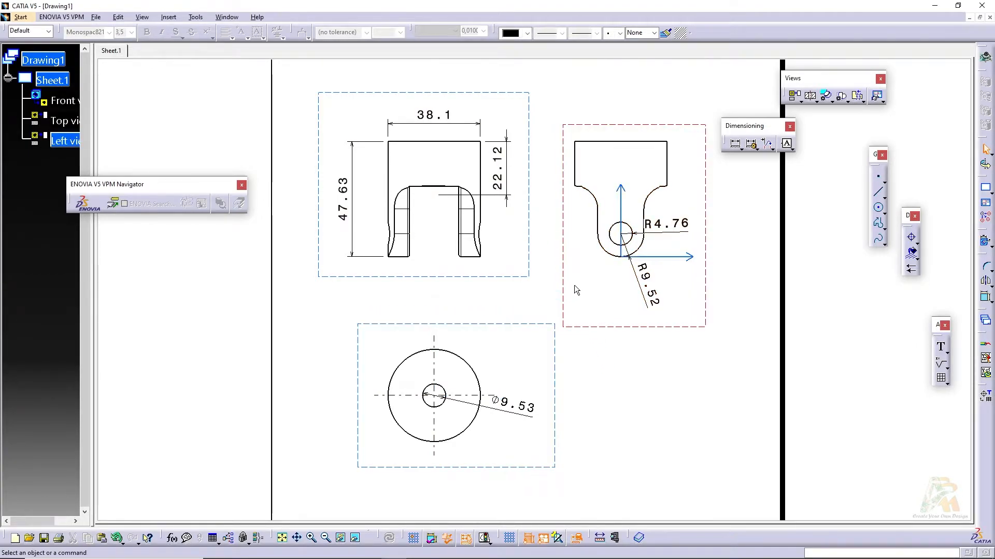
Step: Enable Center Line and Axis in the left view's dress-up properties
{"action": "right_click", "coordinate": [565, 276]}
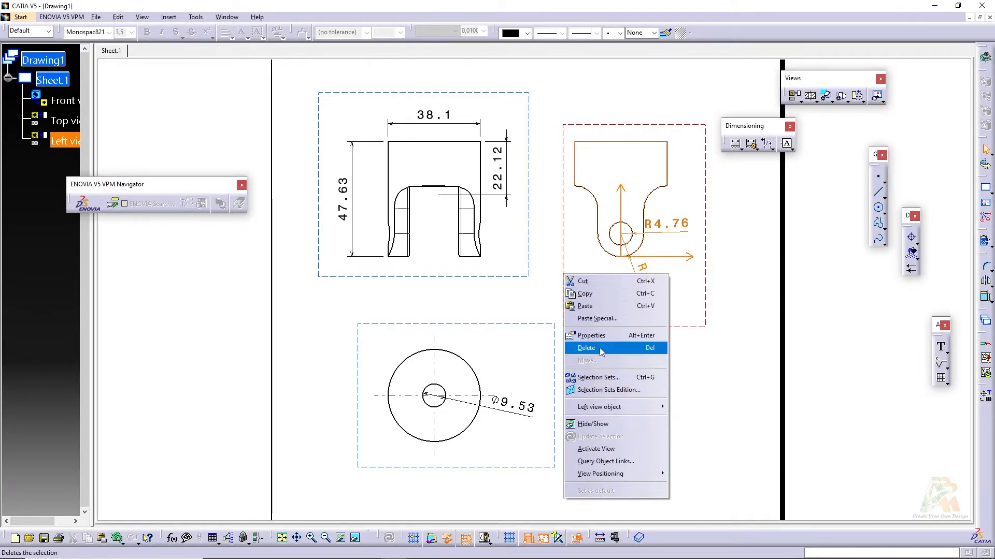
{"action": "left_click", "coordinate": [616, 335]}
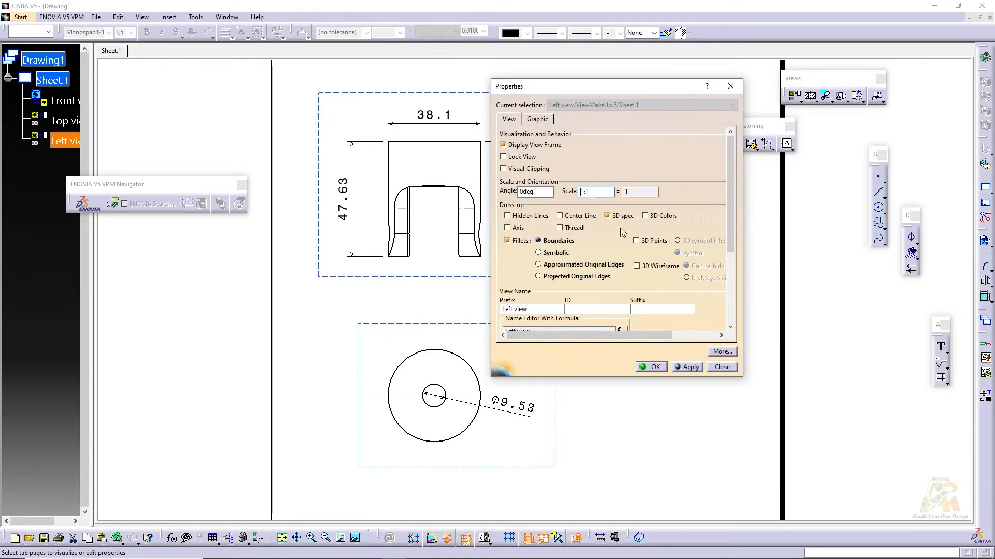
{"action": "left_click", "coordinate": [559, 215]}
{"action": "left_click", "coordinate": [507, 228]}
{"action": "left_click", "coordinate": [652, 367]}
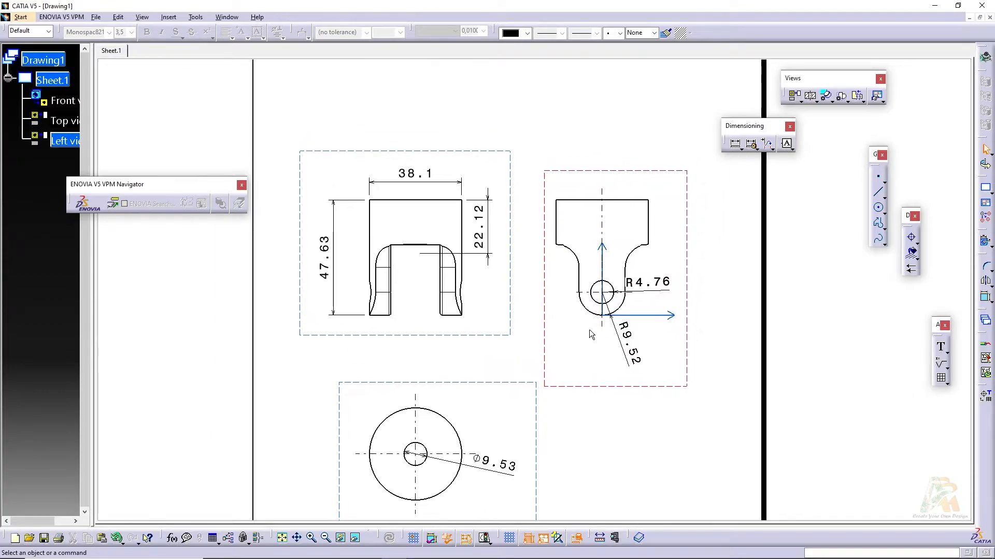
Step: Examine the front view's overall height dimension properties, including tolerance and dimension line representation, color and thickness, keeping Regular and 0,13 mm
{"action": "mouse_move", "coordinate": [395, 211]}
{"action": "middle_mouse_down"}
{"action": "mouse_move", "coordinate": [457, 164]}
{"action": "mouse_move", "coordinate": [442, 184]}
{"action": "middle_mouse_up"}
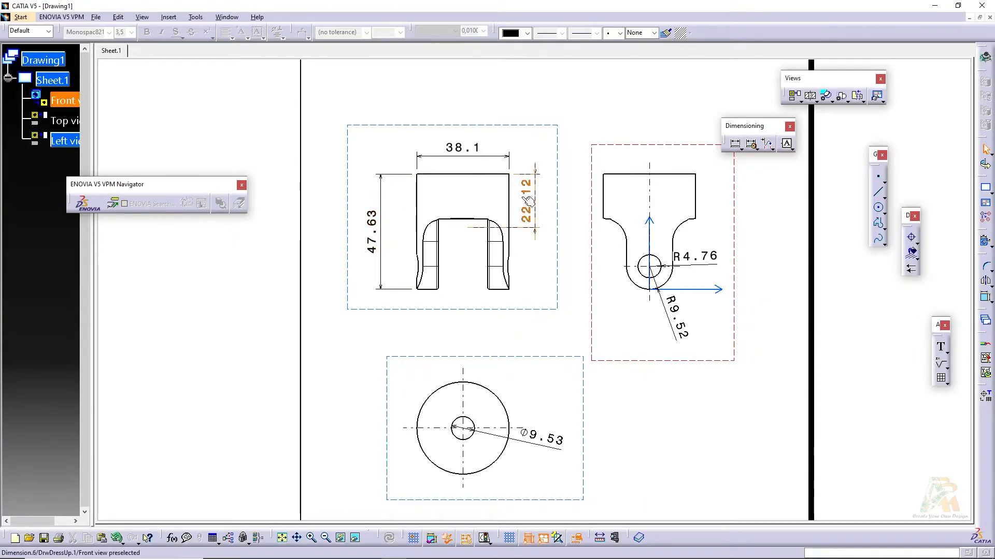
{"action": "left_click", "coordinate": [374, 219]}
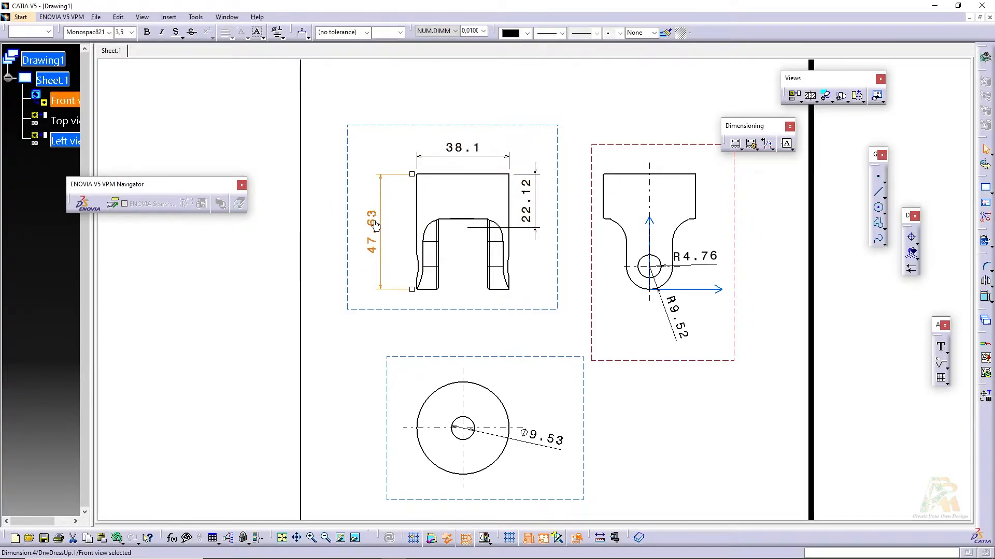
{"action": "right_click", "coordinate": [374, 219]}
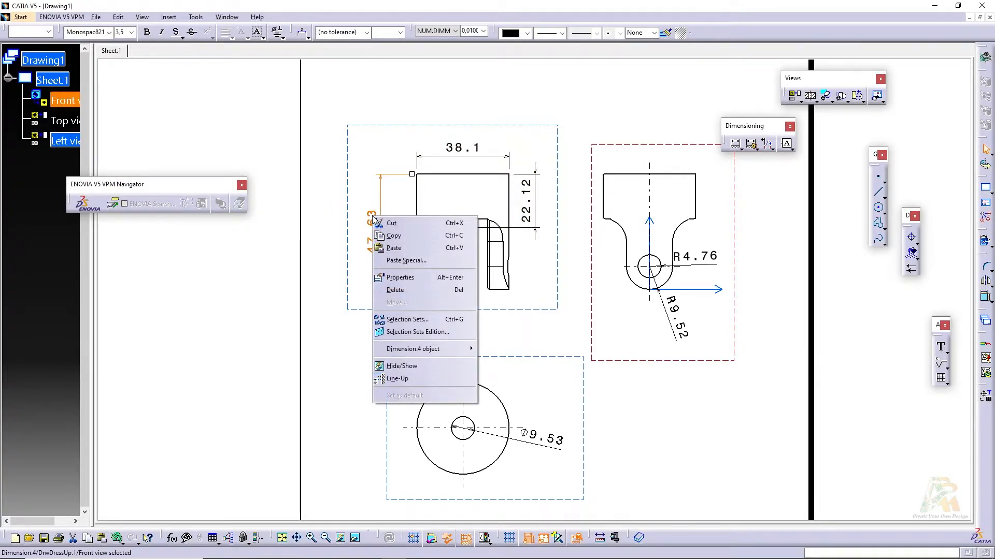
{"action": "left_click", "coordinate": [400, 278]}
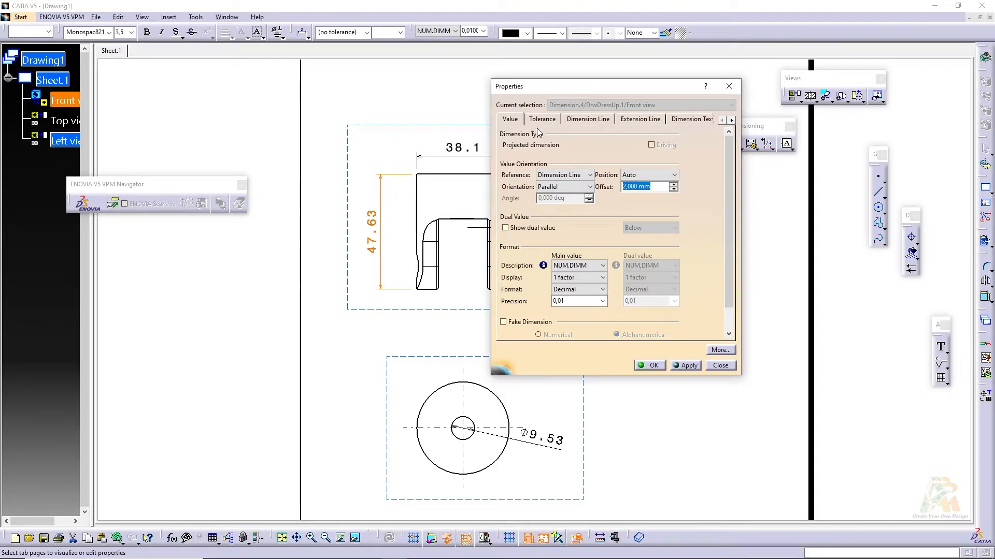
{"action": "left_click", "coordinate": [542, 121]}
{"action": "left_click", "coordinate": [588, 119]}
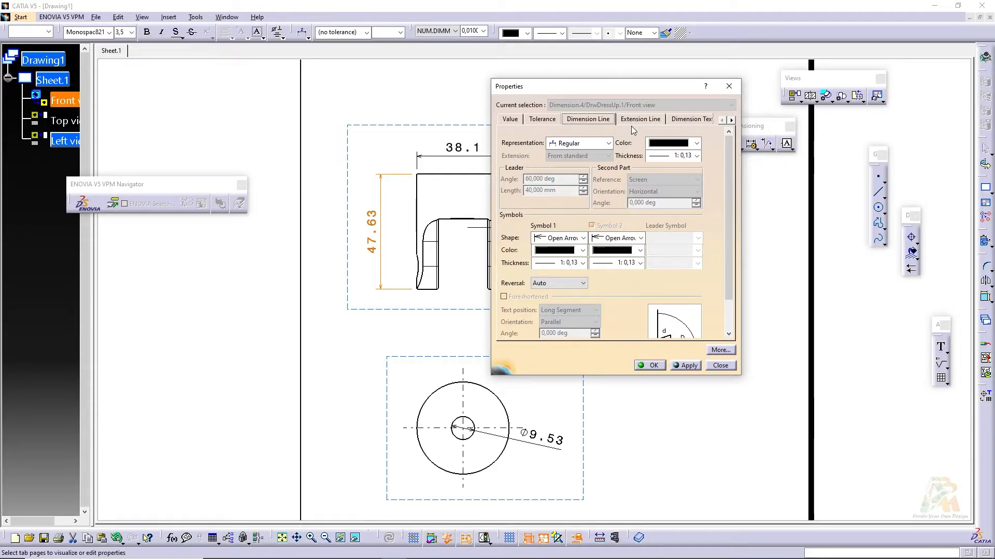
{"action": "left_click", "coordinate": [606, 145]}
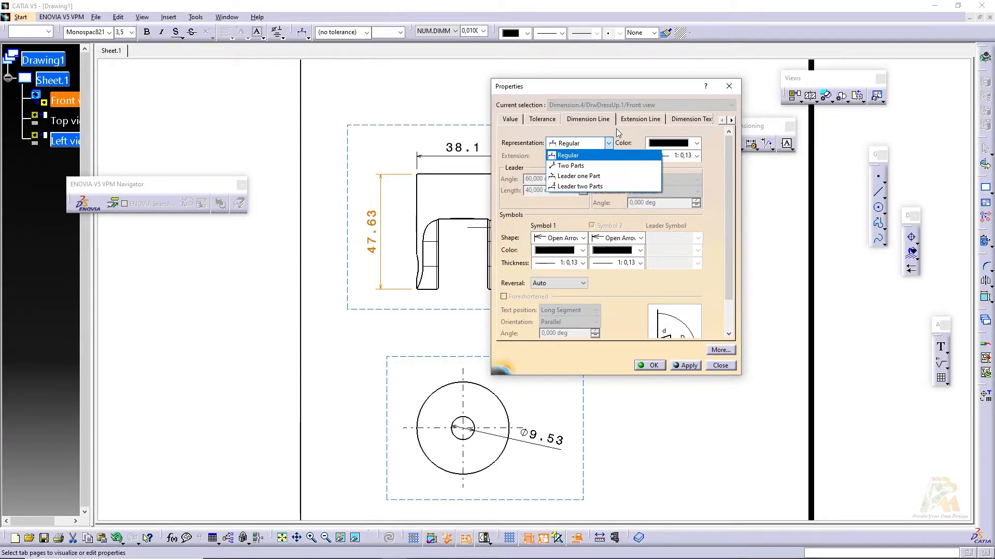
{"action": "left_click", "coordinate": [611, 156]}
{"action": "left_click", "coordinate": [673, 145]}
{"action": "left_click", "coordinate": [674, 145]}
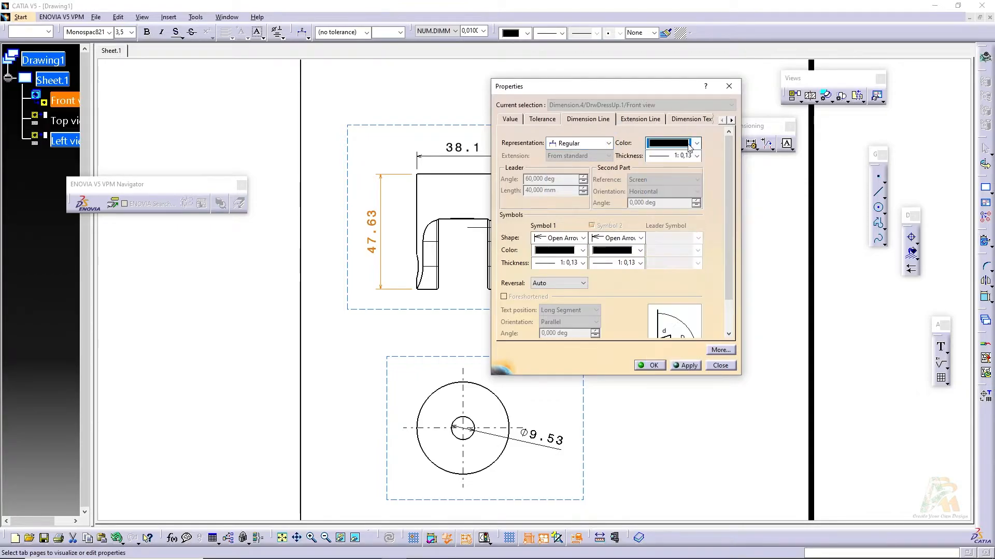
{"action": "left_click", "coordinate": [698, 157]}
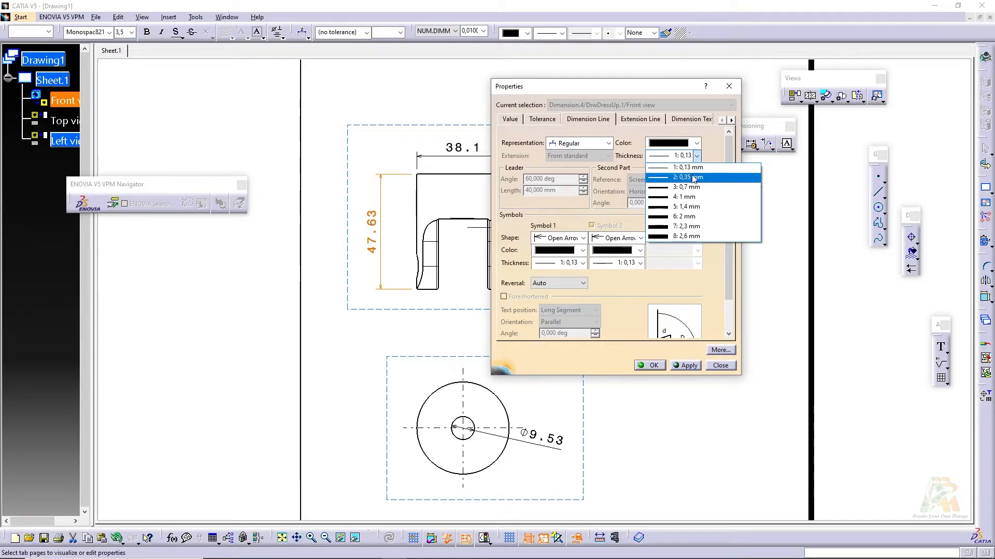
{"action": "left_click", "coordinate": [685, 167]}
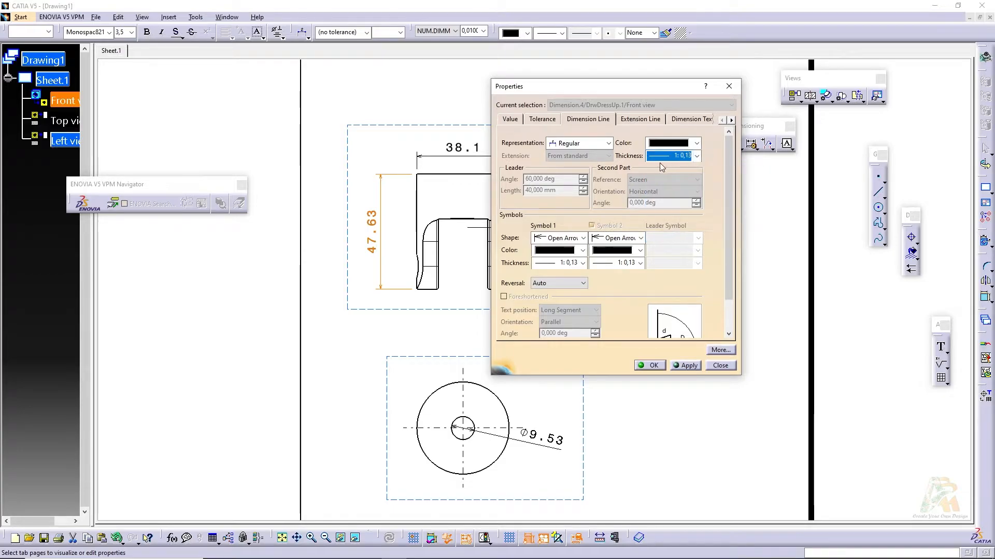
Step: Review the height dimension's arrow symbol shapes, keeping Open Arrow, plus its extension line and dimension text settings
{"action": "left_click", "coordinate": [583, 239]}
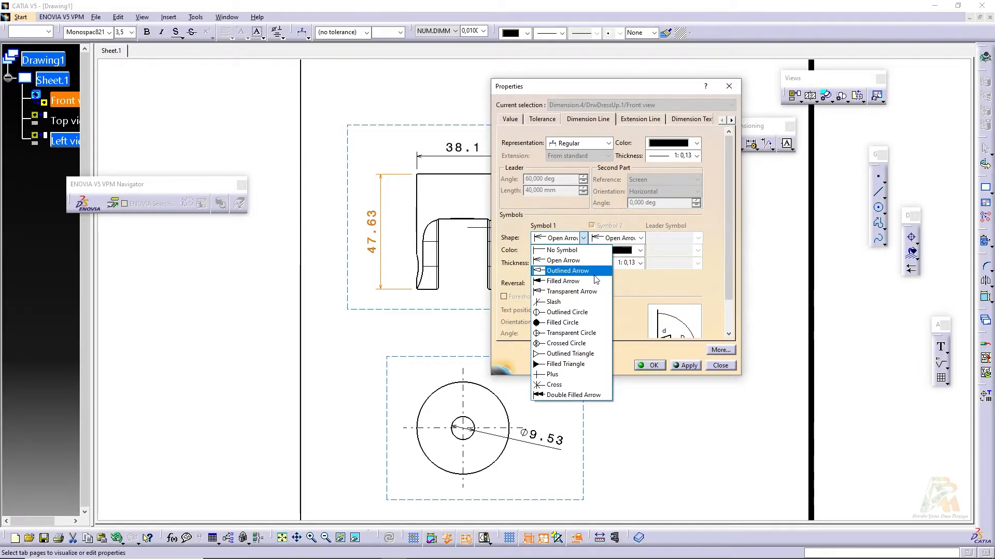
{"action": "left_click", "coordinate": [594, 260]}
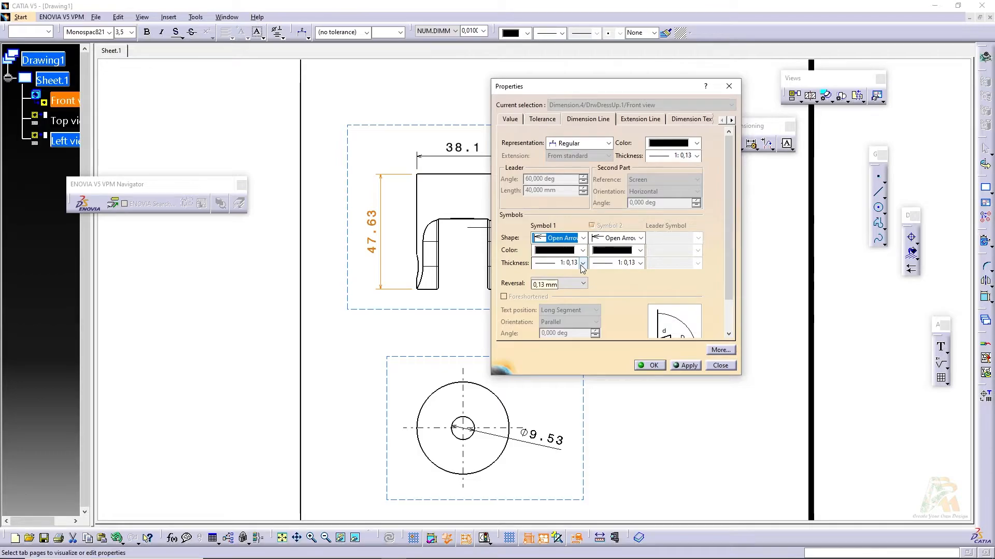
{"action": "left_click_drag", "start_coordinate": [726, 263], "coordinate": [719, 305]}
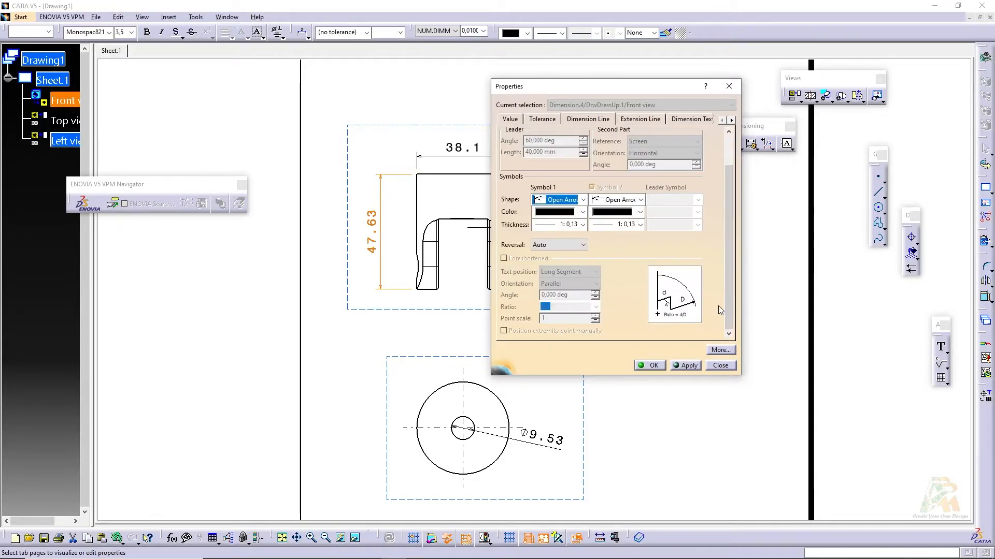
{"action": "left_click", "coordinate": [635, 121]}
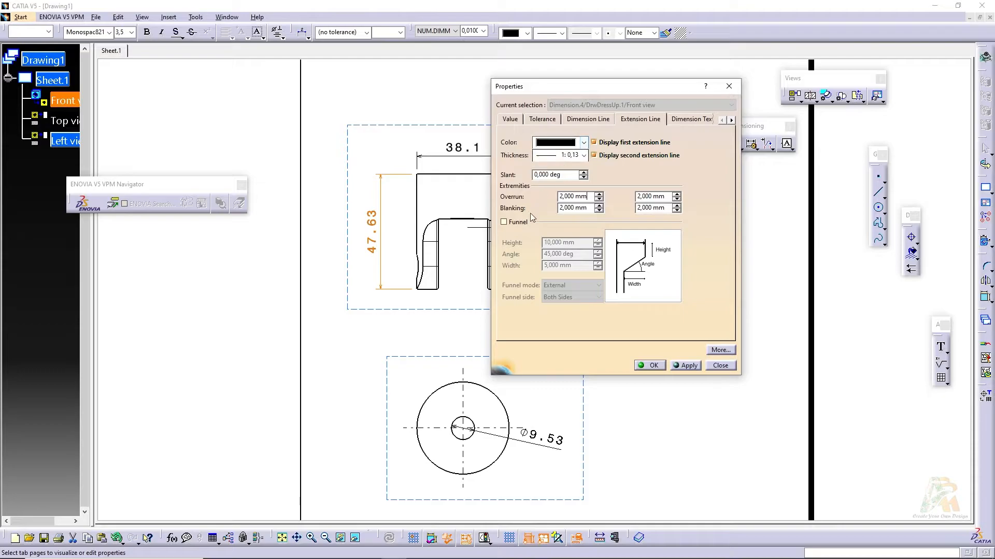
{"action": "left_click", "coordinate": [684, 122]}
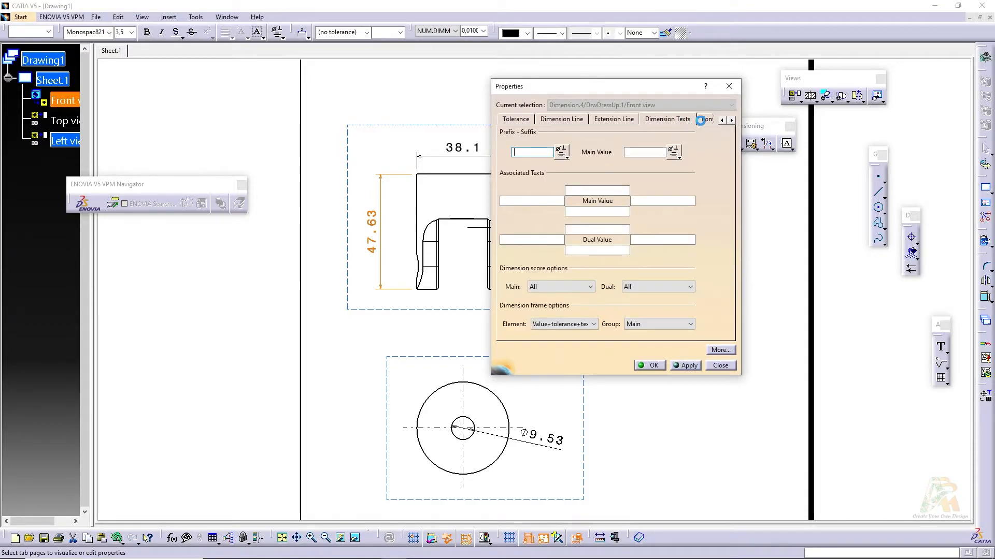
Step: Set the height dimension's font to Calibri (TrueType), Italic style, size 2 mm, and apply it
{"action": "left_click", "coordinate": [704, 120]}
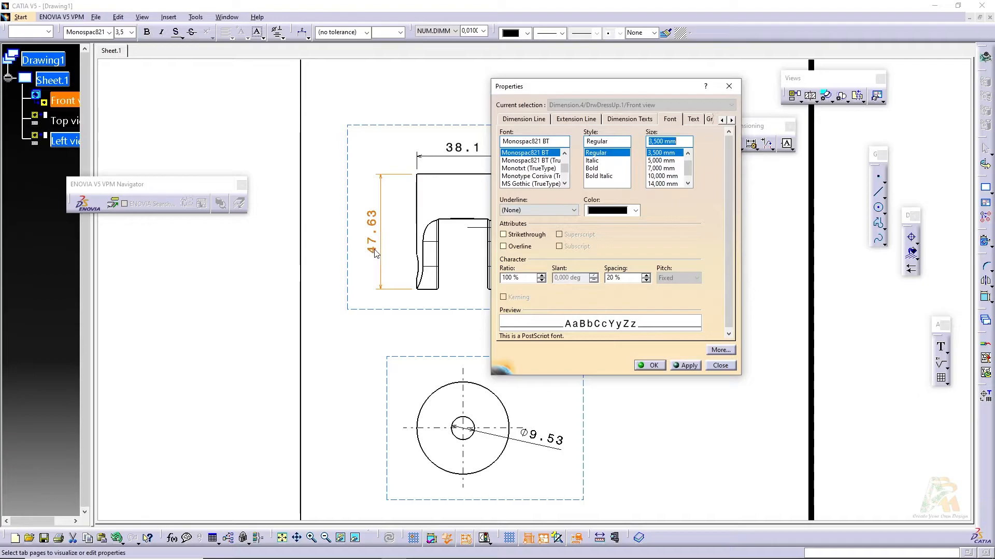
{"action": "left_click_drag", "start_coordinate": [567, 168], "coordinate": [567, 163]}
{"action": "left_click", "coordinate": [525, 168]}
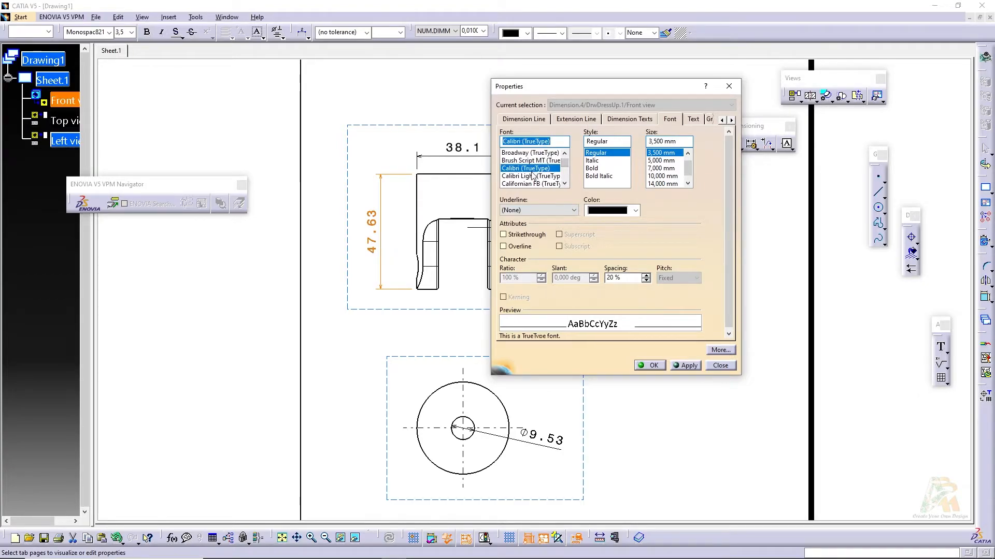
{"action": "left_click", "coordinate": [590, 161]}
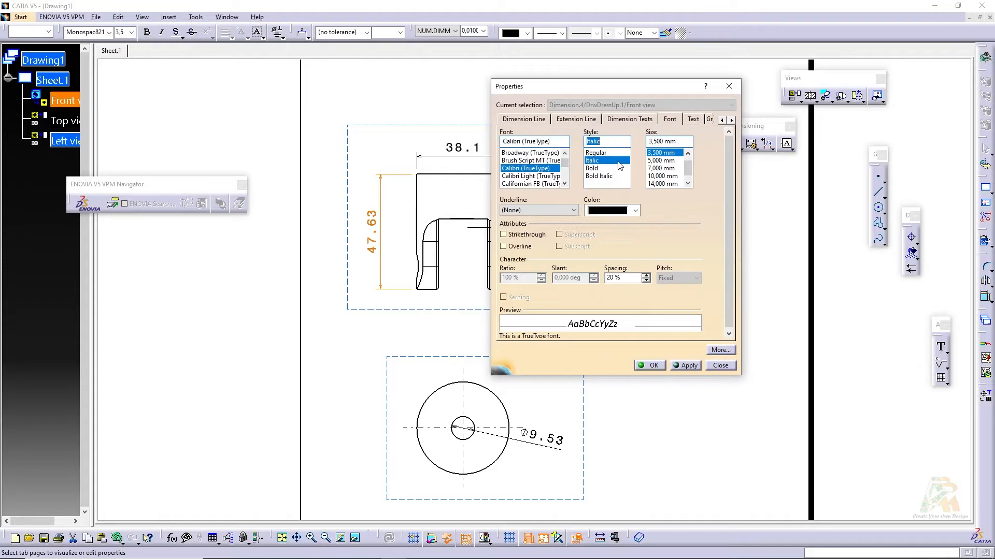
{"action": "left_click", "coordinate": [663, 140]}
{"action": "type", "text": "2"}
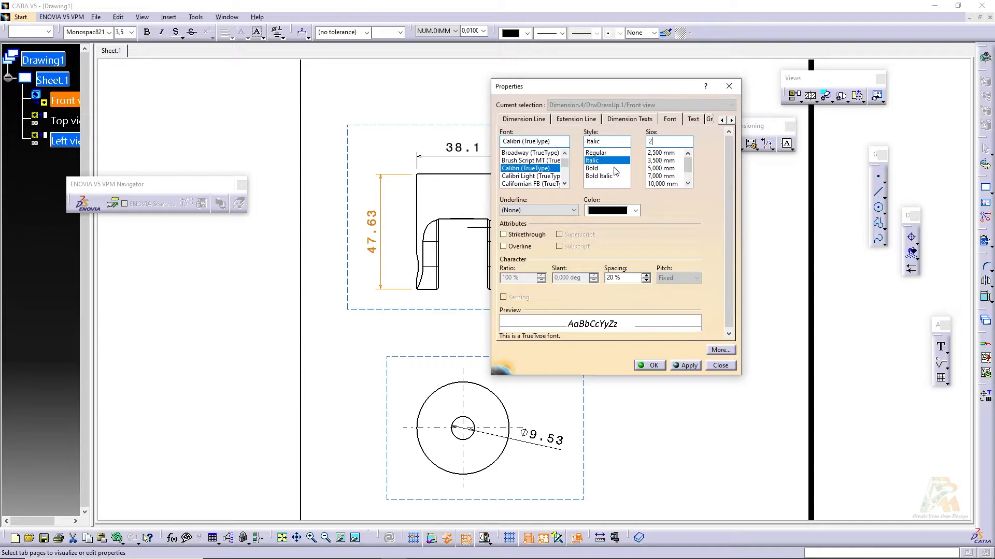
{"action": "left_click", "coordinate": [683, 366]}
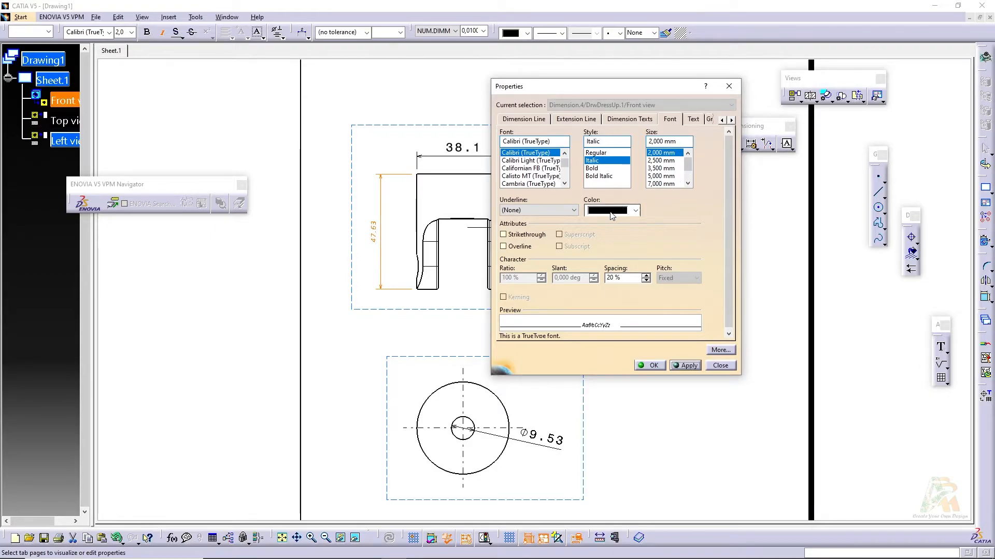
Step: Examine the height dimension's text, graphic, feature, dimension text and dimension line properties, and accept the settings
{"action": "left_click", "coordinate": [693, 121]}
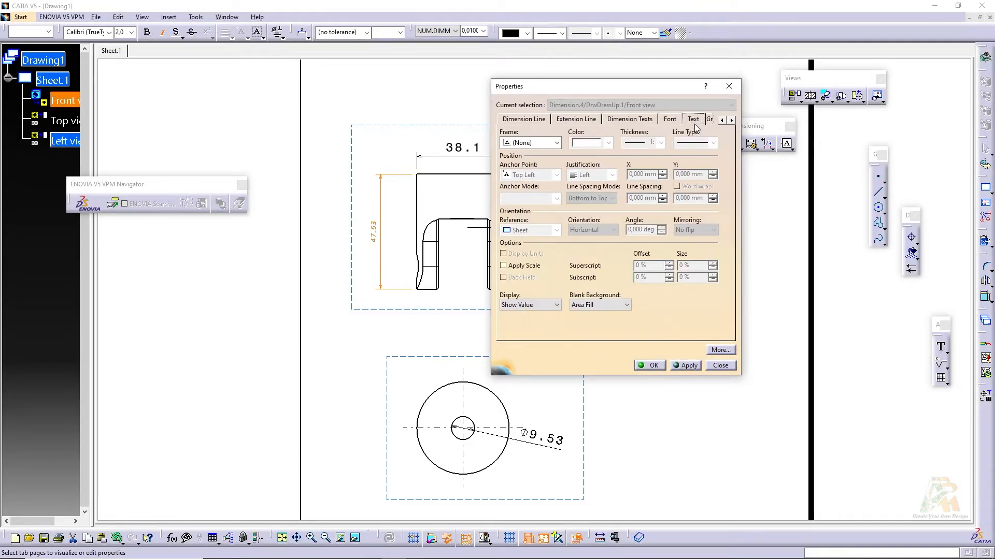
{"action": "left_click", "coordinate": [730, 121]}
{"action": "left_click", "coordinate": [730, 122]}
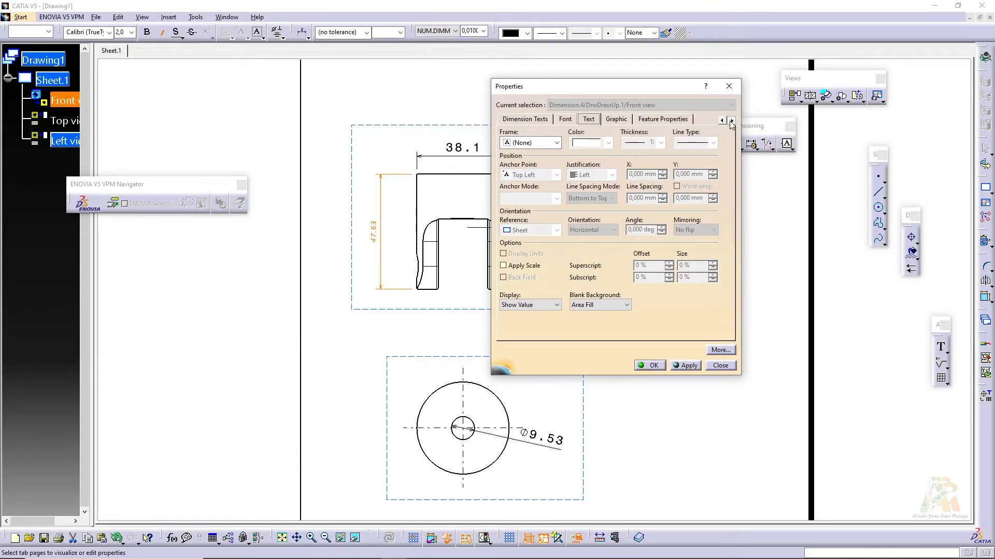
{"action": "left_click", "coordinate": [619, 119]}
{"action": "left_click", "coordinate": [663, 120]}
{"action": "left_click", "coordinate": [591, 120]}
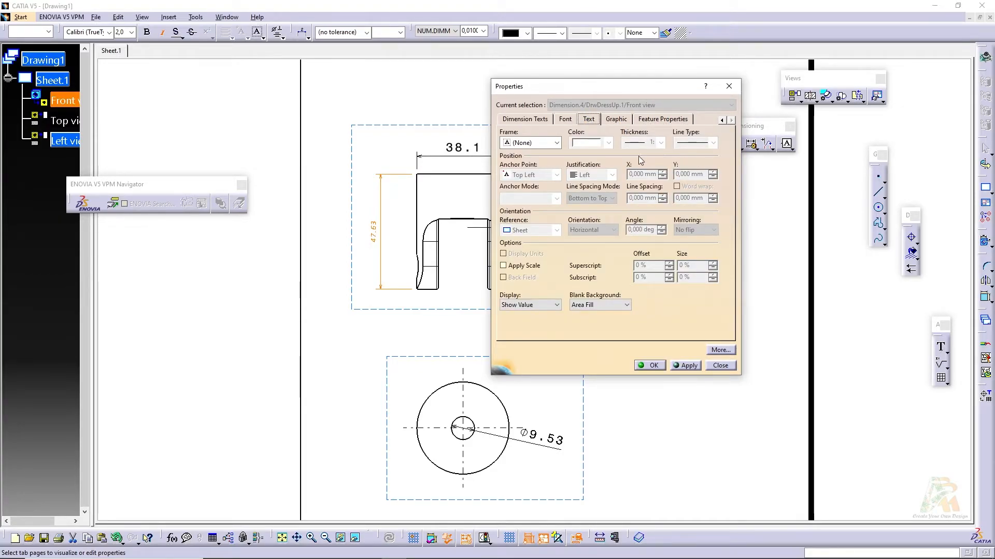
{"action": "left_click", "coordinate": [535, 121]}
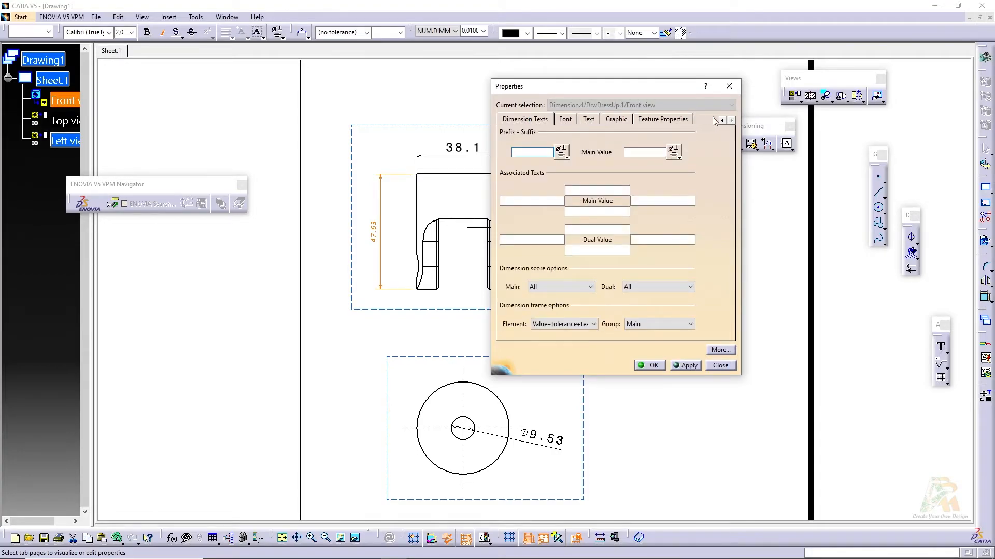
{"action": "left_click", "coordinate": [721, 120]}
{"action": "left_click", "coordinate": [561, 120]}
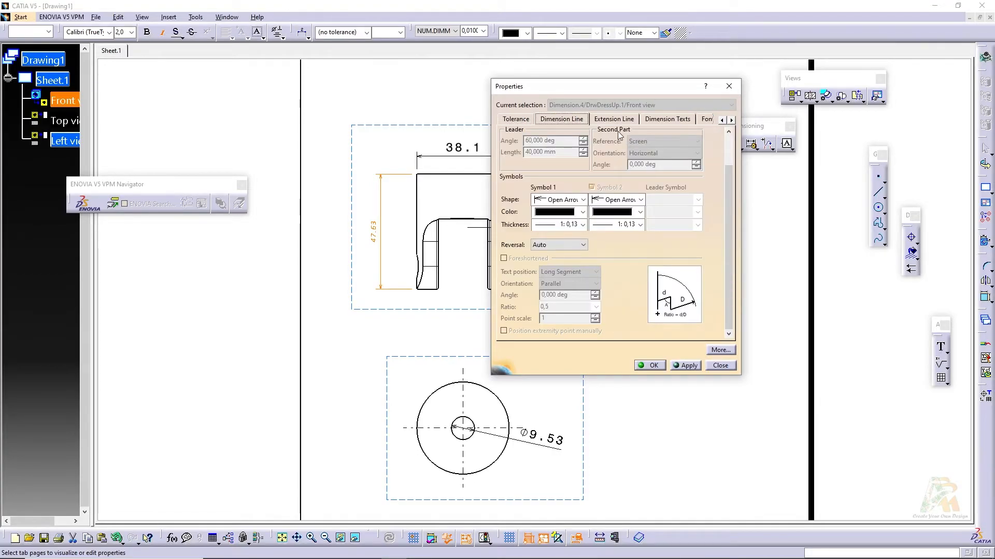
{"action": "left_click", "coordinate": [685, 367]}
{"action": "left_click", "coordinate": [660, 366]}
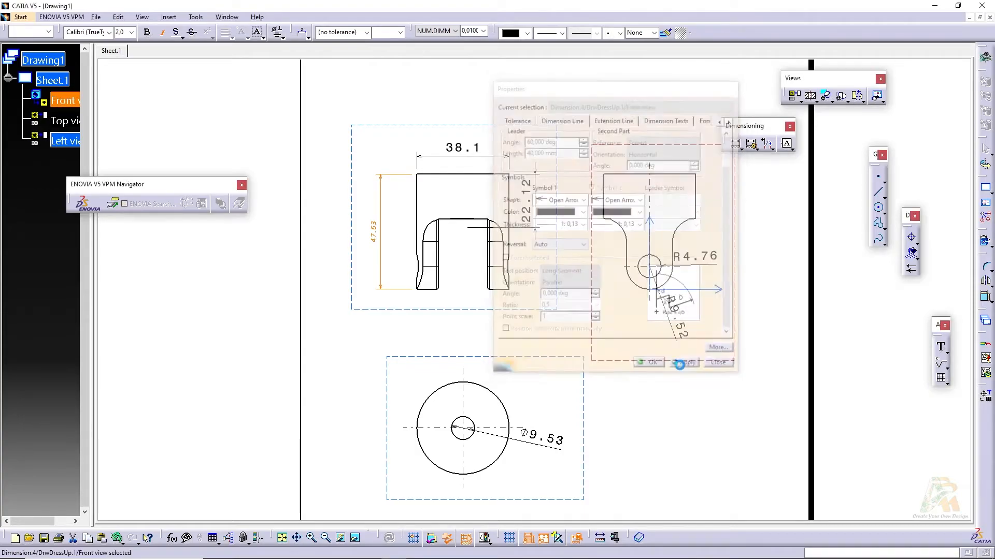
Step: Set the front view's overall height dimension precision to 0,10000 and deselect it
{"action": "left_click", "coordinate": [483, 31]}
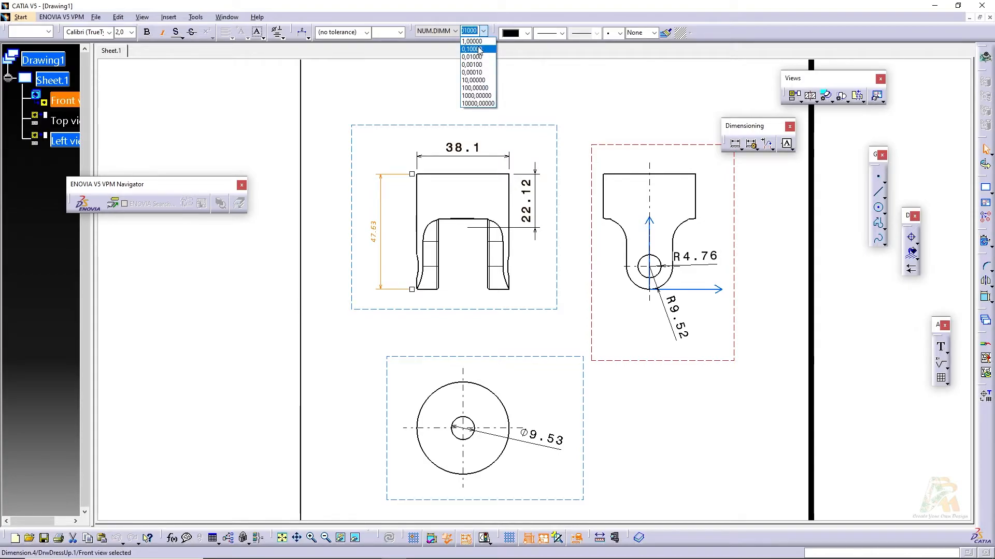
{"action": "left_click", "coordinate": [479, 50]}
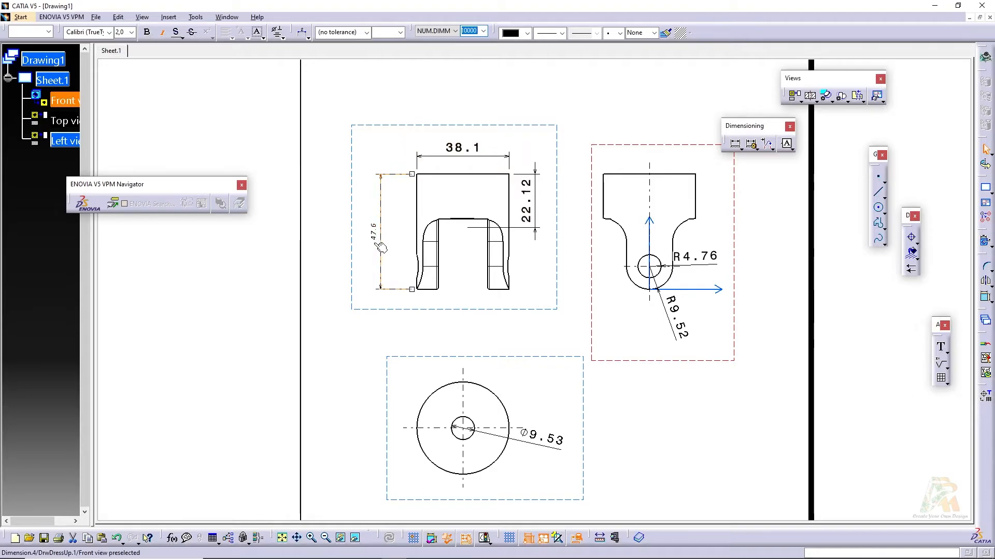
{"action": "left_click", "coordinate": [355, 107]}
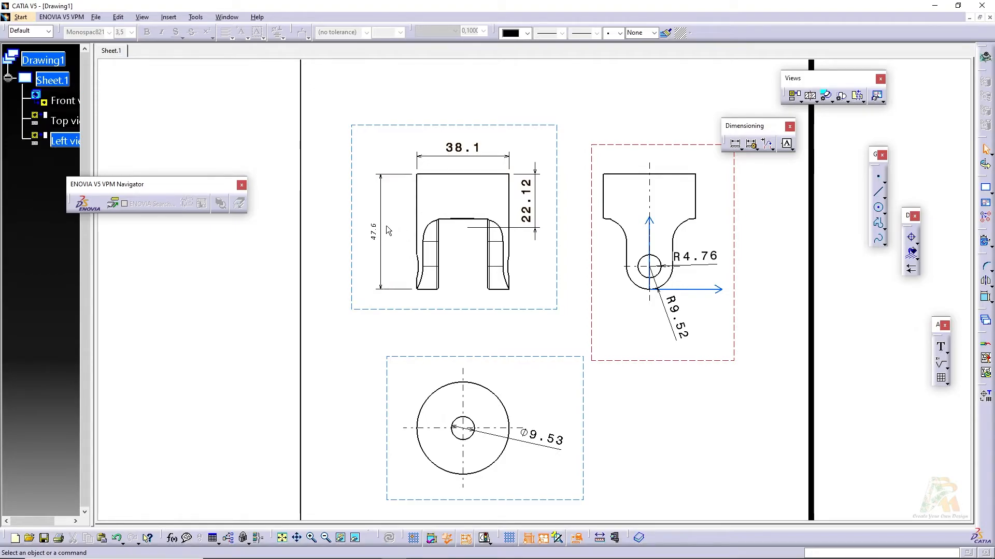
{"action": "left_click", "coordinate": [454, 156]}
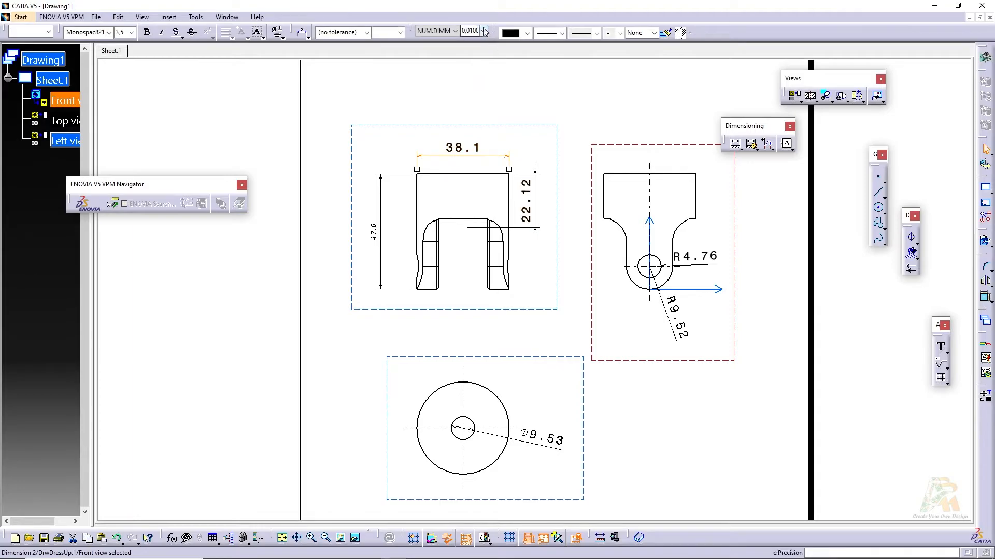
{"action": "left_click", "coordinate": [573, 100]}
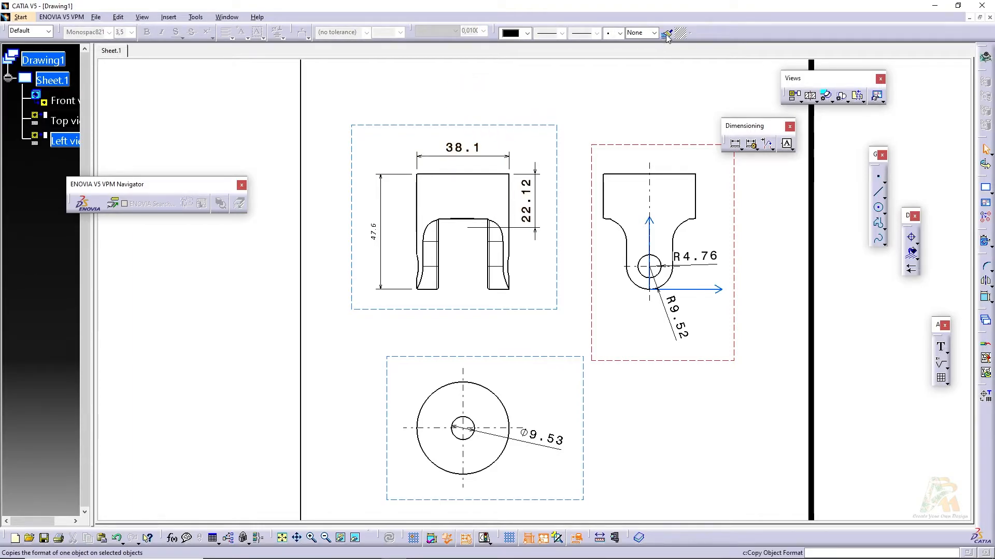
{"action": "left_click", "coordinate": [458, 148]}
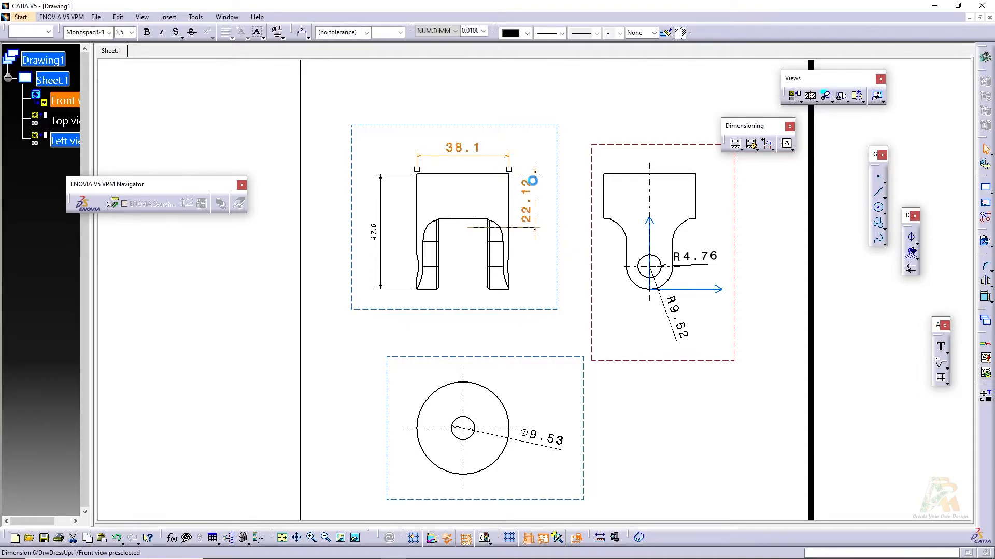
{"action": "left_click", "coordinate": [527, 200], "text": "ctrl"}
{"action": "left_click", "coordinate": [539, 437], "text": "ctrl"}
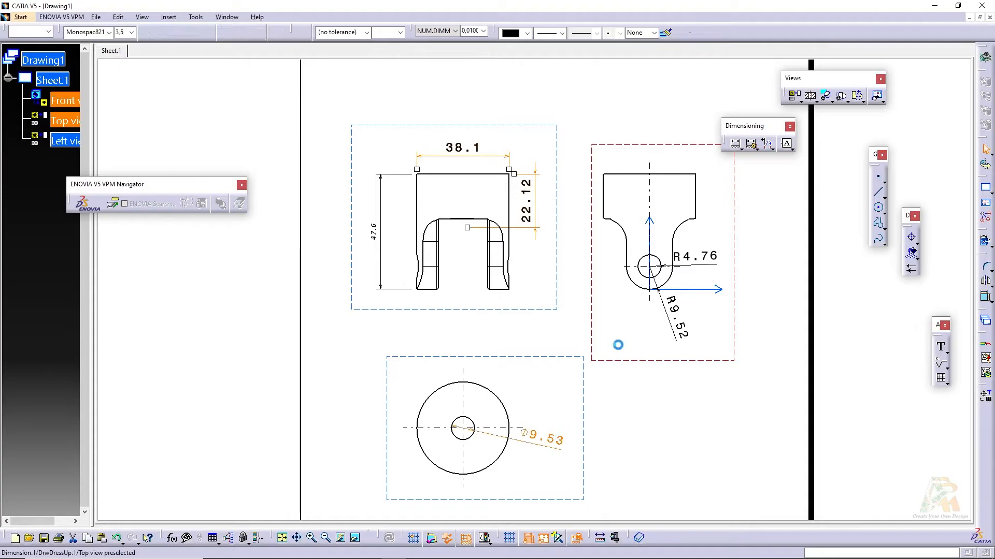
{"action": "left_click", "coordinate": [671, 312], "text": "ctrl"}
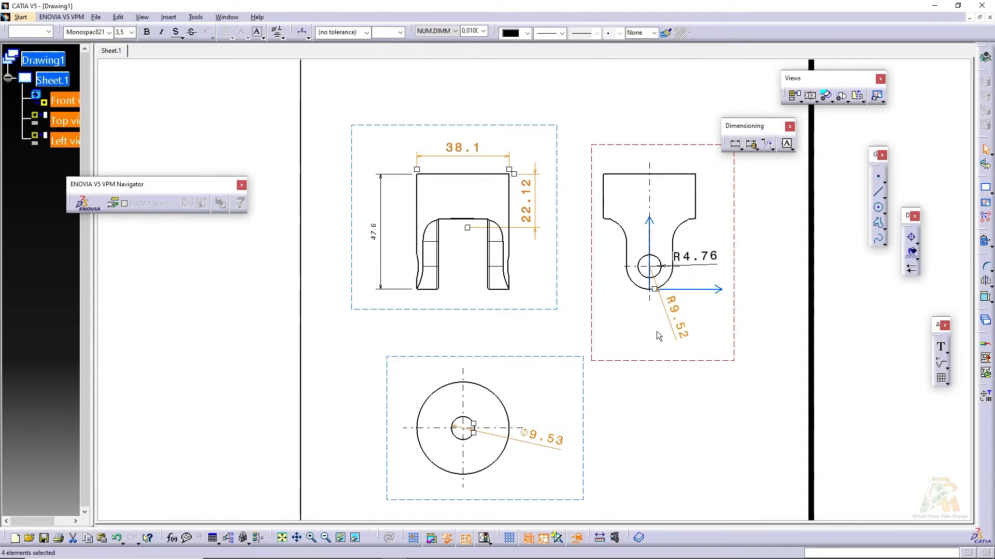
{"action": "left_click", "coordinate": [558, 86]}
Step: Copy the height dimension's format onto the front view's overall width and slot depth dimensions
{"action": "left_click", "coordinate": [467, 152]}
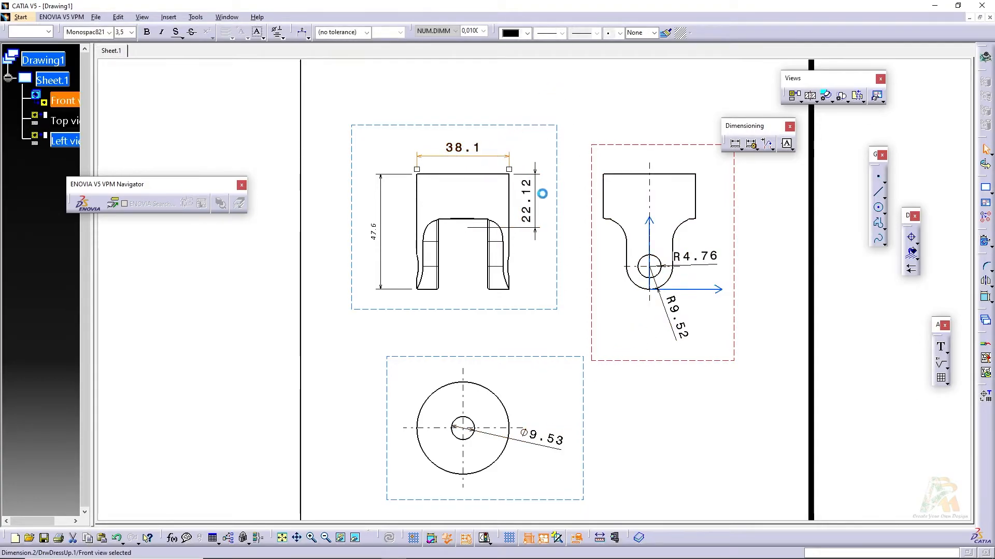
{"action": "left_click", "coordinate": [531, 195], "text": "ctrl"}
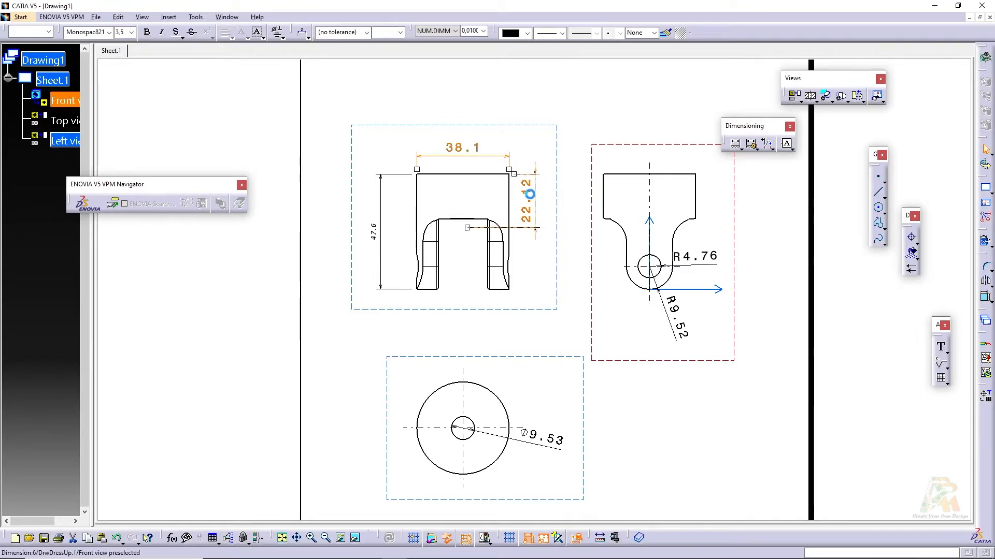
{"action": "left_click", "coordinate": [666, 33]}
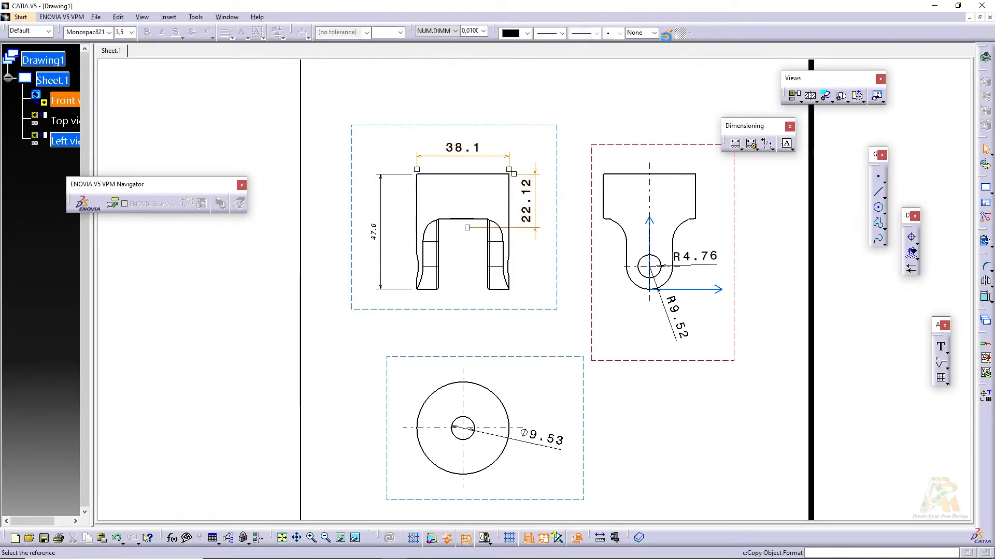
{"action": "left_click", "coordinate": [387, 227]}
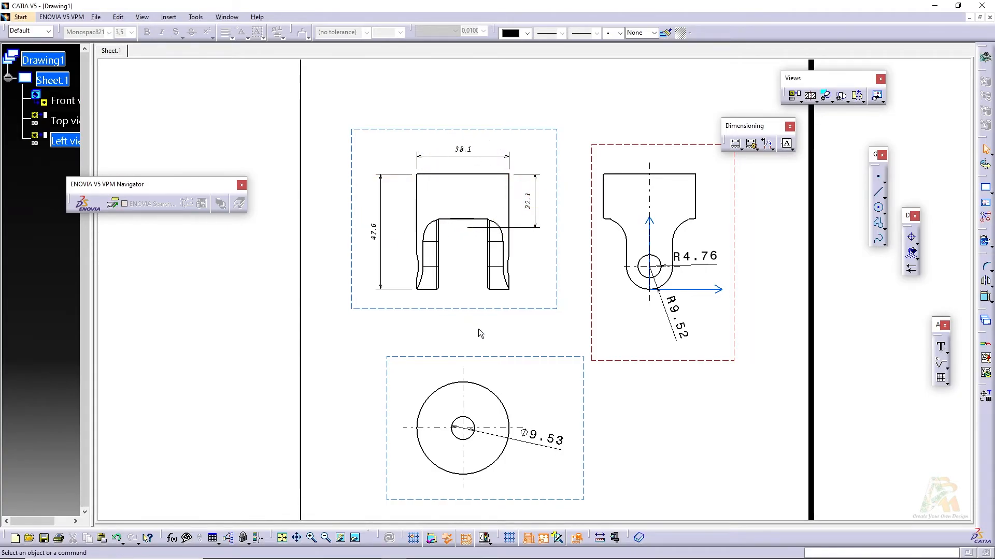
Step: Copy the slot depth dimension's format onto the top view's hole diameter and the left view's two radius dimensions
{"action": "left_click", "coordinate": [551, 438]}
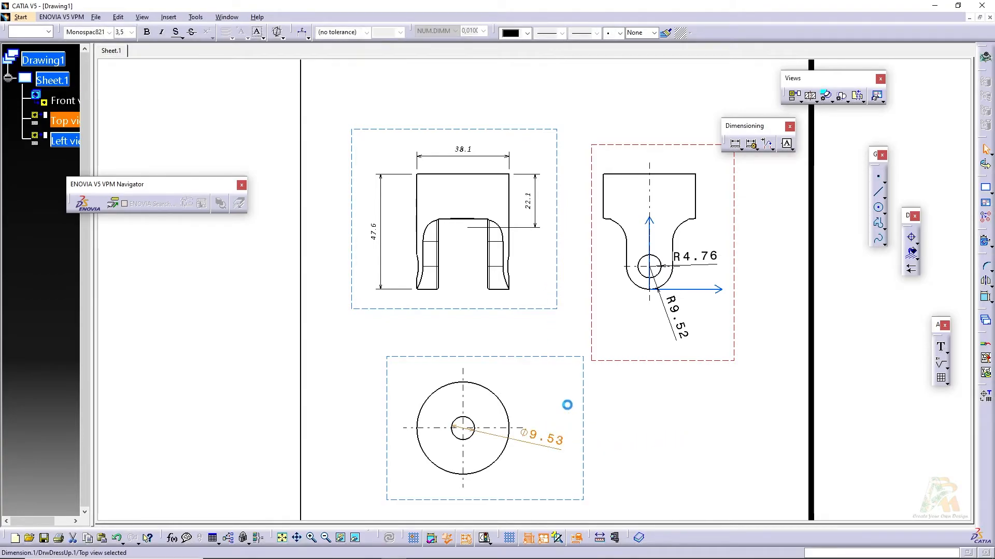
{"action": "left_click", "coordinate": [681, 331], "text": "ctrl"}
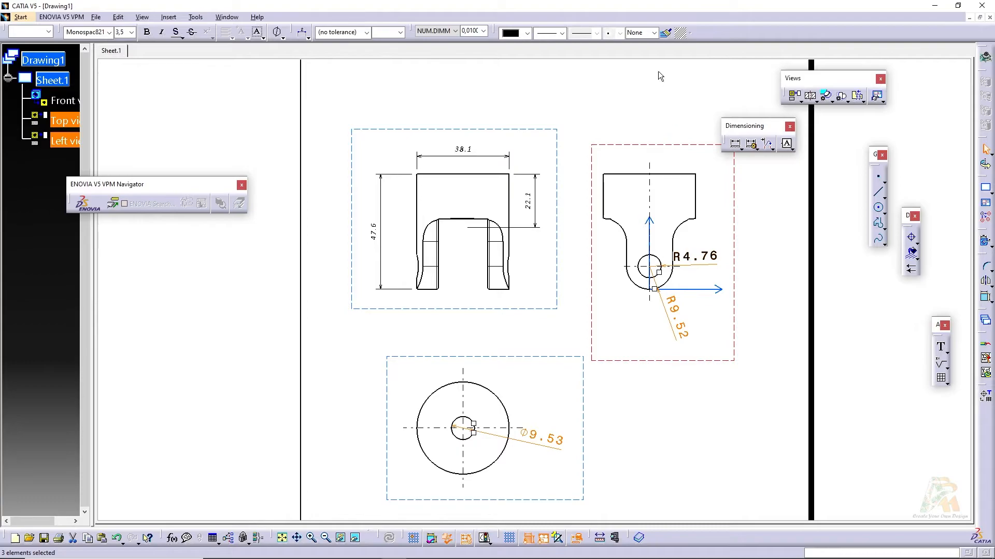
{"action": "left_click", "coordinate": [665, 34]}
{"action": "left_click", "coordinate": [534, 201]}
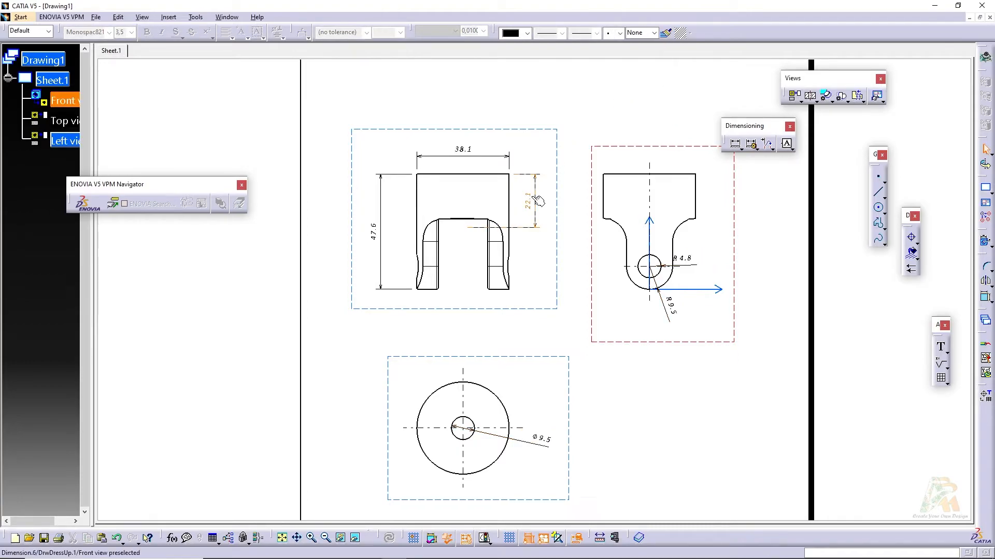
Step: Reposition the left view's outer radius dimension and move the overall height dimension closer to the front view
{"action": "left_click", "coordinate": [688, 266]}
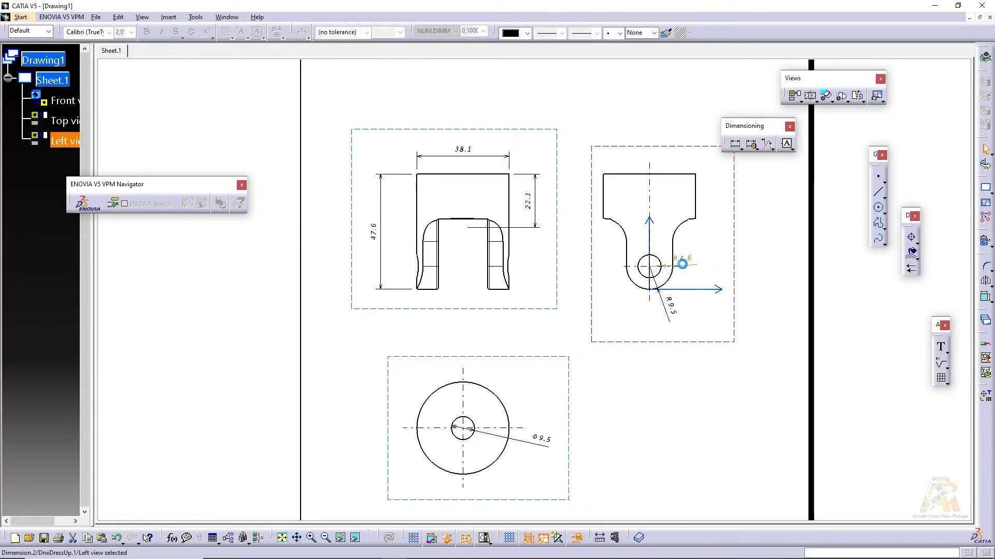
{"action": "left_click_drag", "start_coordinate": [696, 267], "coordinate": [690, 267]}
{"action": "left_click", "coordinate": [337, 209]}
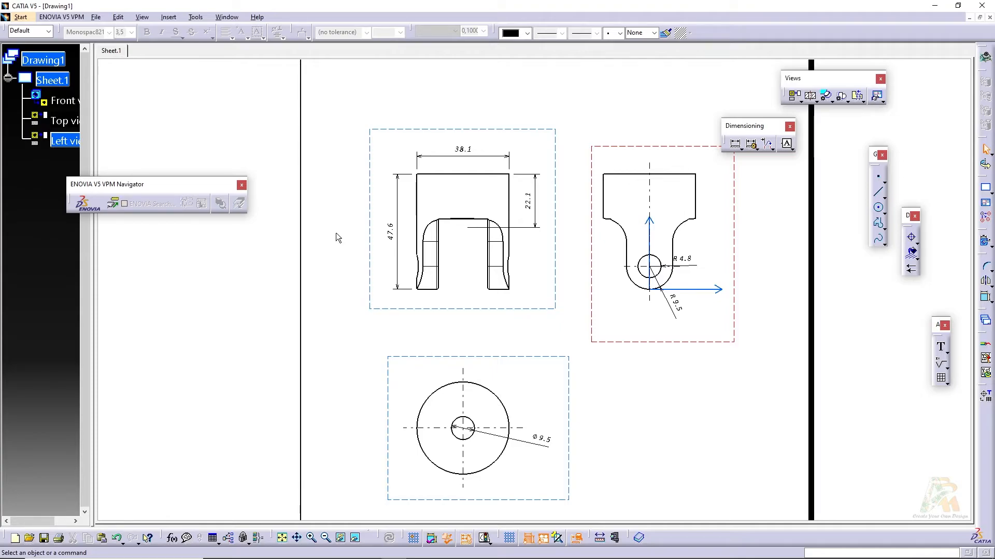
Step: Apply the TOL_NUM2 tolerance with +-0,10 to the front view's overall width dimension
{"action": "left_click", "coordinate": [469, 160]}
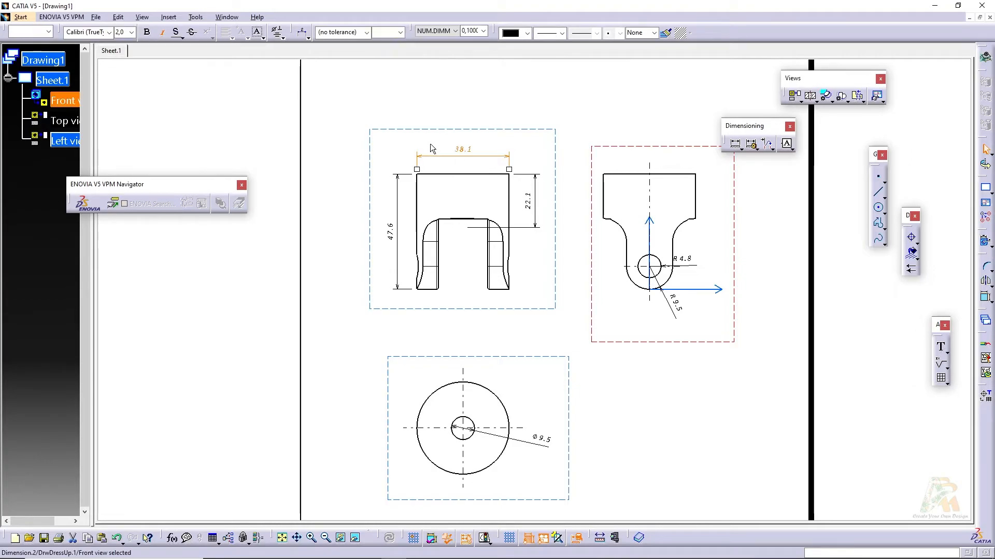
{"action": "left_click", "coordinate": [366, 32]}
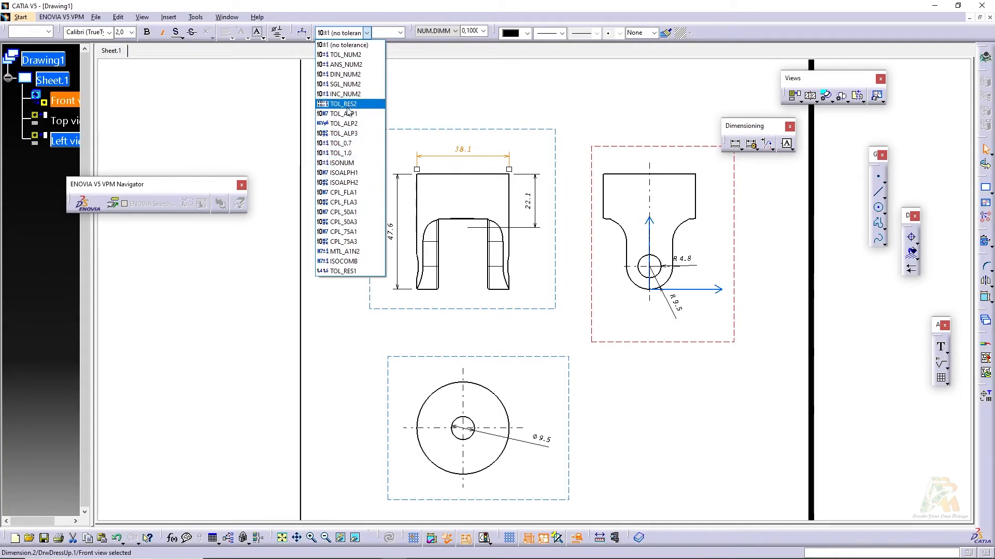
{"action": "left_click", "coordinate": [359, 54]}
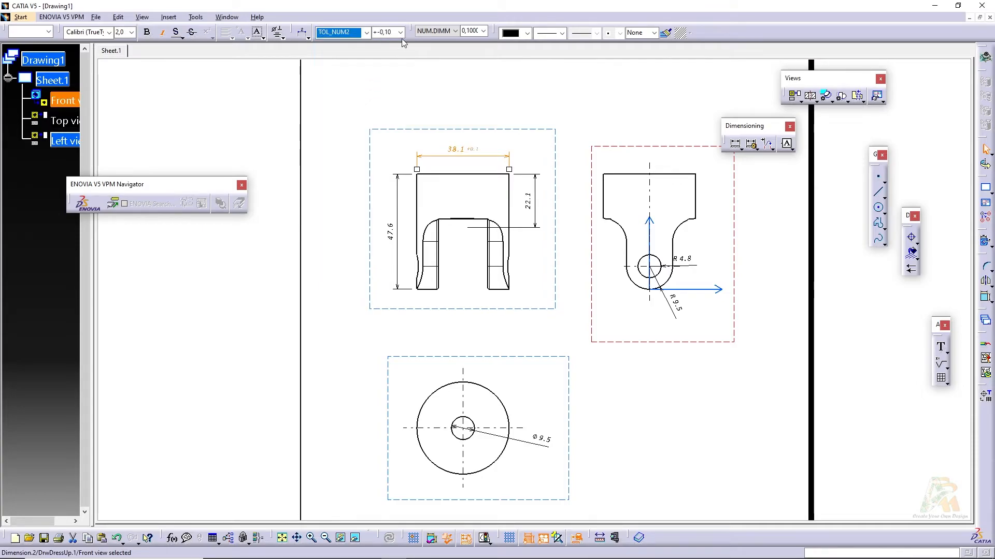
{"action": "left_click", "coordinate": [402, 32]}
{"action": "left_click", "coordinate": [402, 33]}
{"action": "left_click", "coordinate": [402, 32]}
{"action": "left_click", "coordinate": [391, 55]}
Step: Set the width dimension's TOL_NUM2 tolerance to an upper value of 0,15 mm and a lower value of -0,15 mm
{"action": "right_click", "coordinate": [454, 158]}
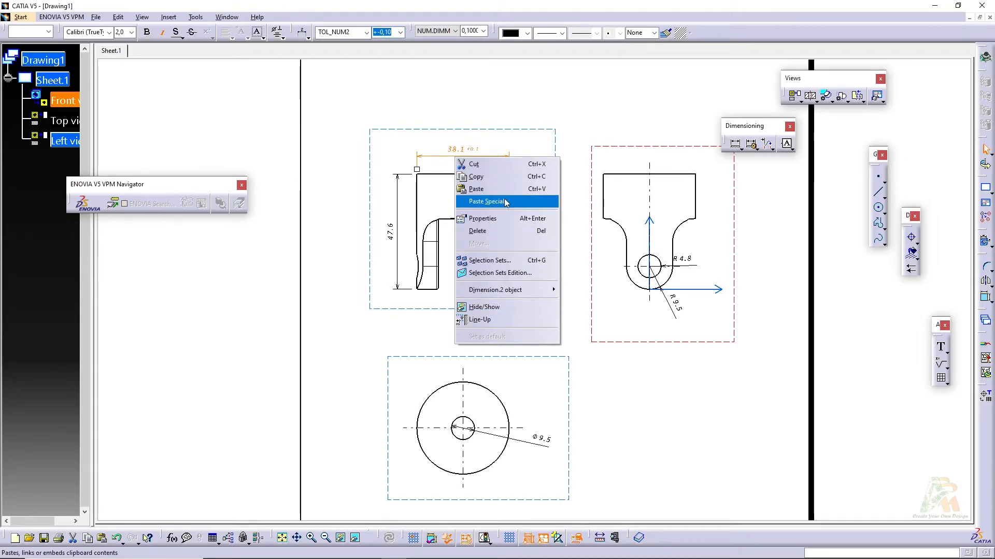
{"action": "left_click", "coordinate": [500, 218]}
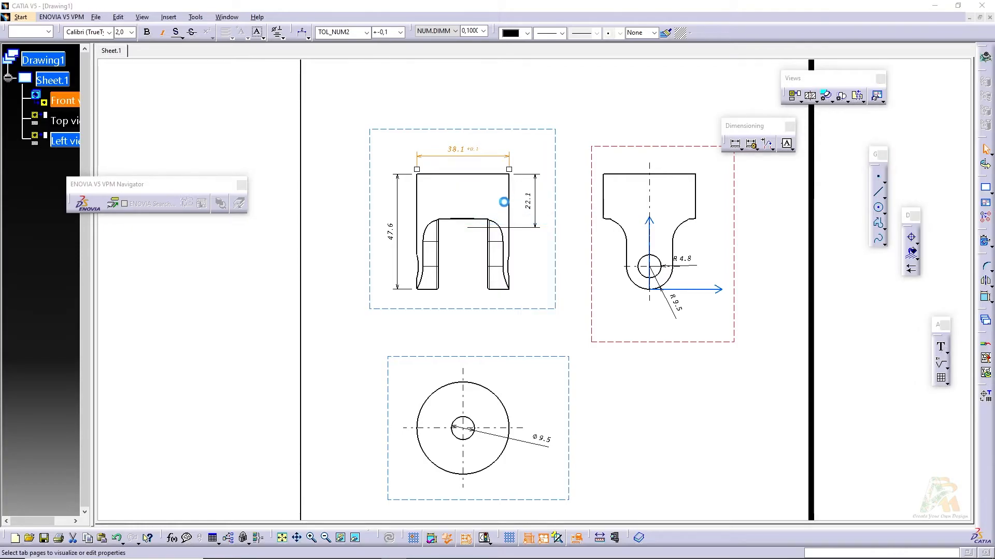
{"action": "left_click", "coordinate": [534, 119]}
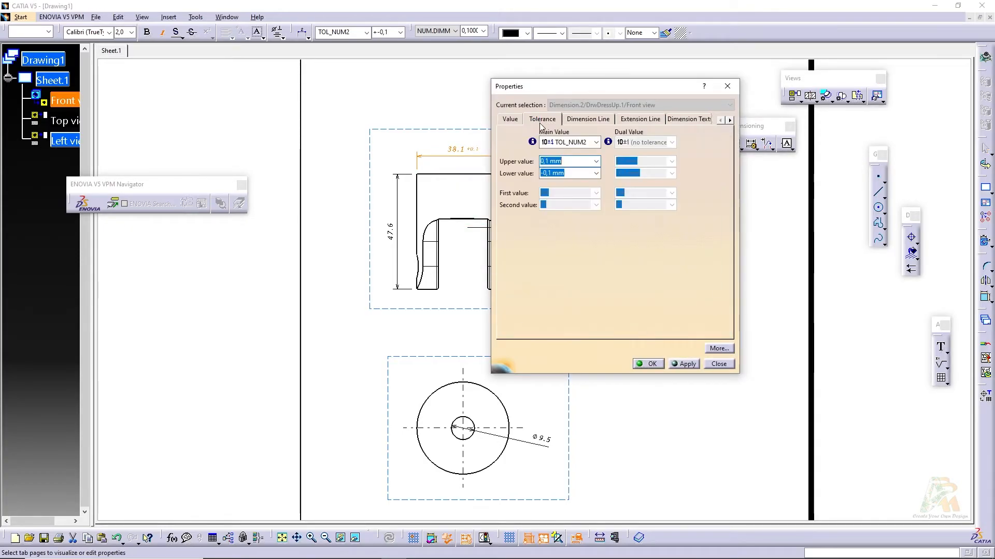
{"action": "left_click", "coordinate": [595, 142]}
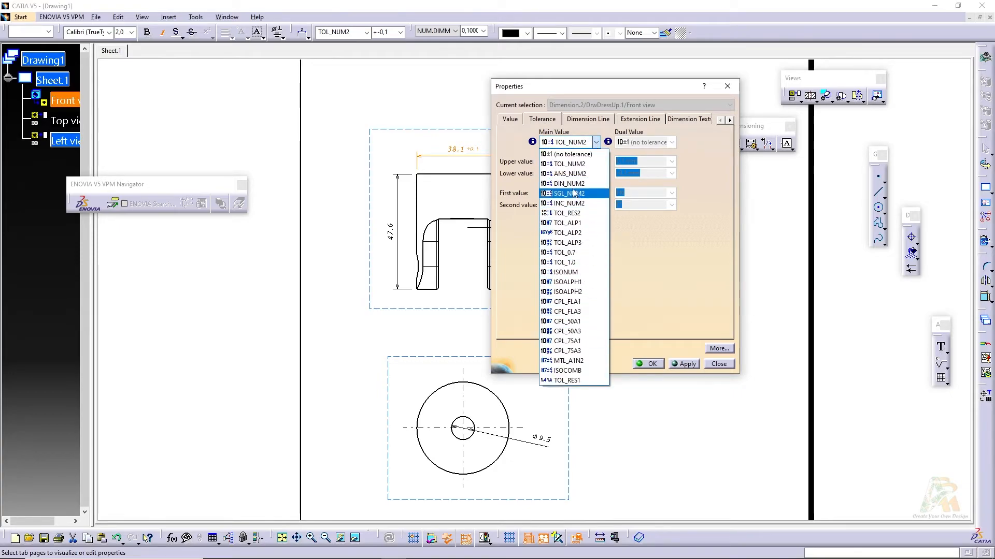
{"action": "left_click", "coordinate": [586, 164]}
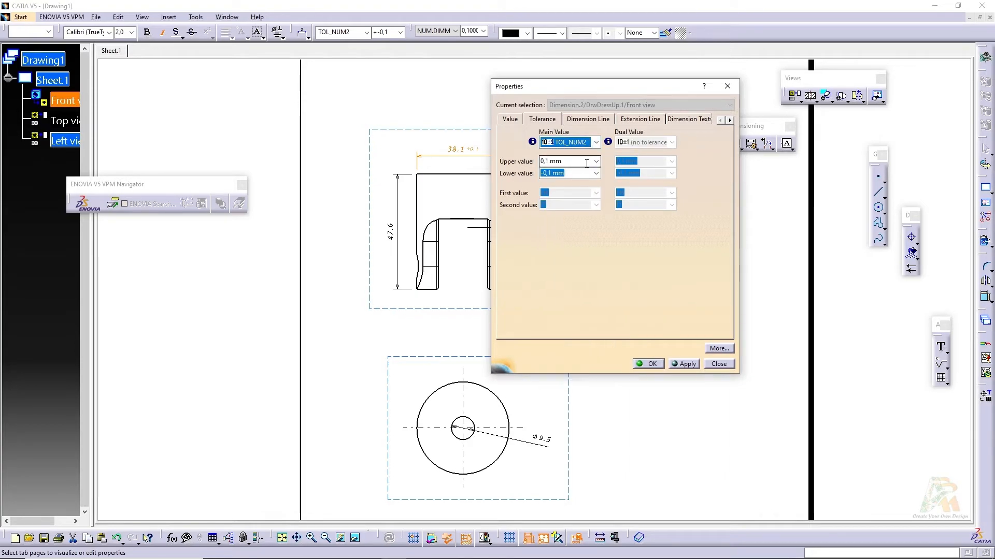
{"action": "left_click", "coordinate": [566, 161]}
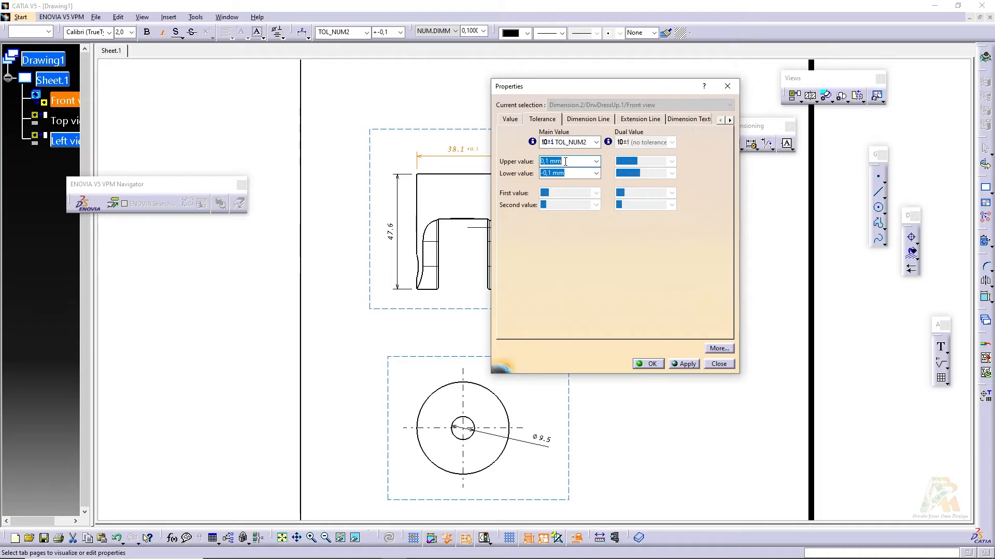
{"action": "left_click", "coordinate": [566, 161]}
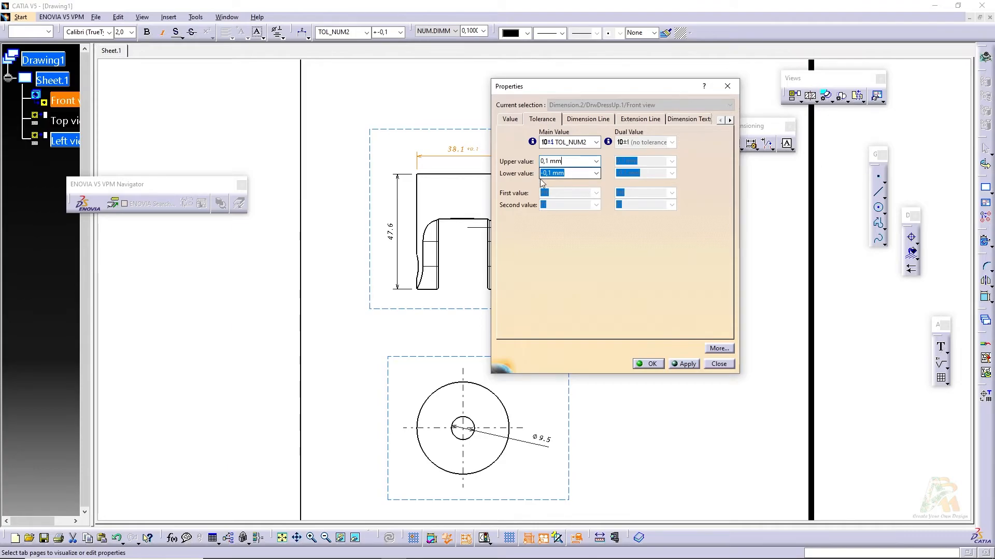
{"action": "type", "text": "5"}
{"action": "key", "text": "Tab"}
{"action": "left_click", "coordinate": [554, 172]}
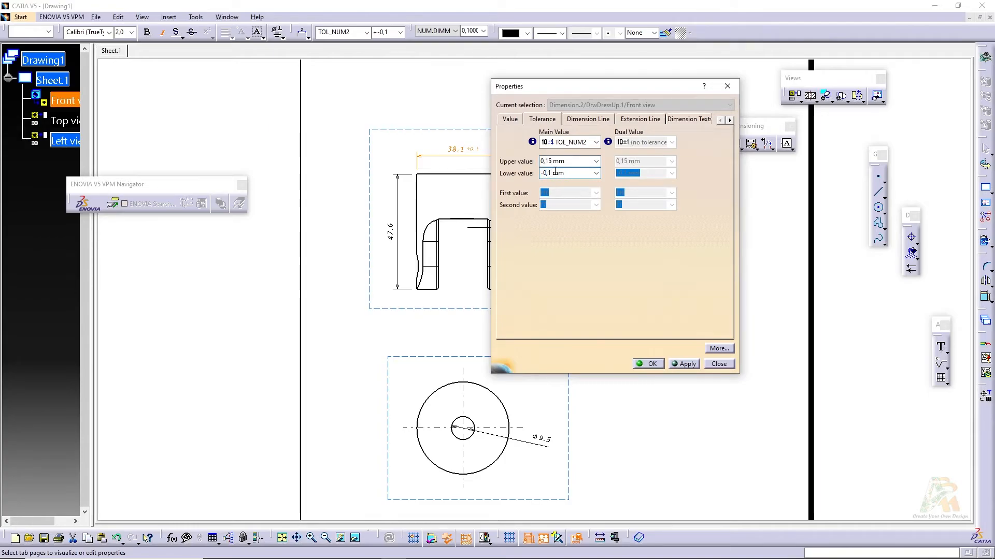
{"action": "left_click", "coordinate": [687, 363]}
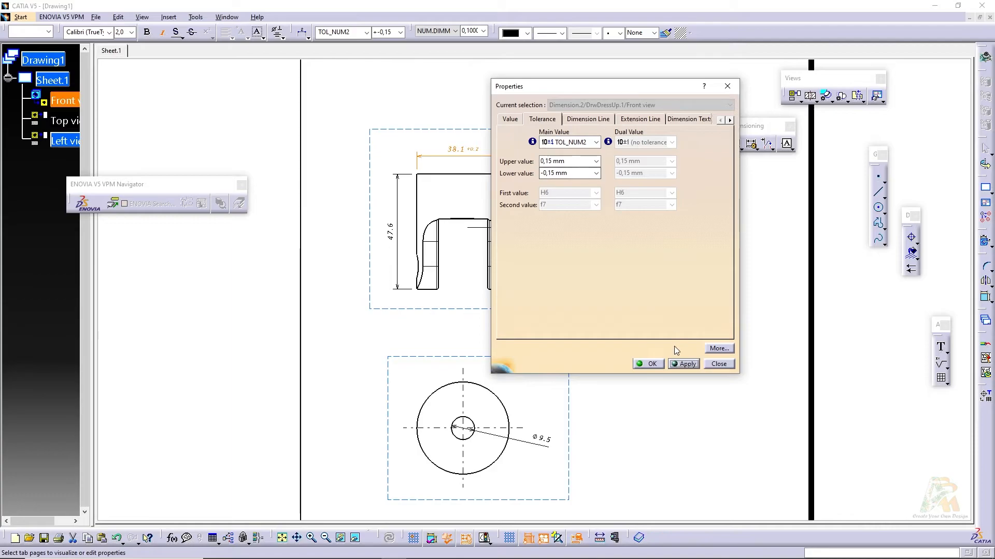
{"action": "left_click", "coordinate": [661, 366]}
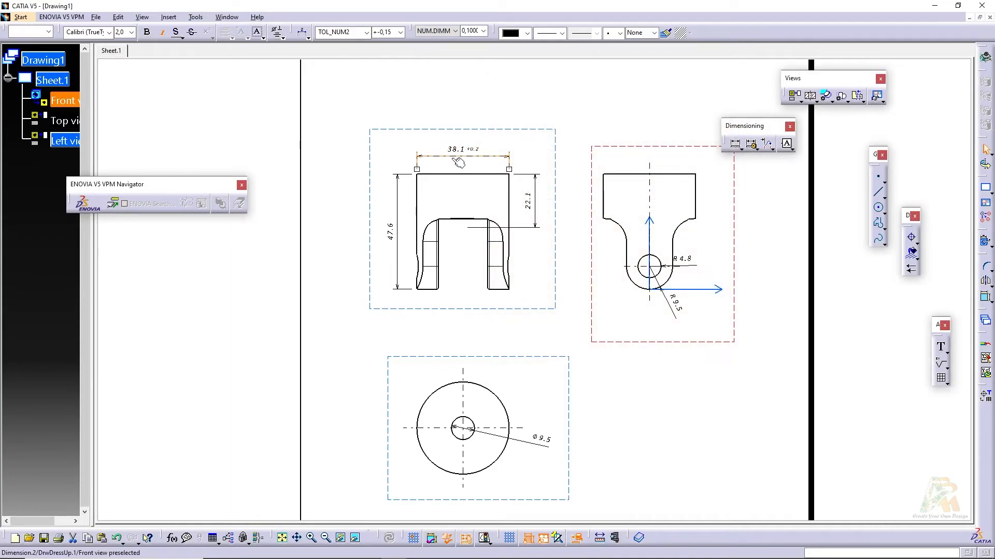
Step: Apply the CPL_FLA1 tolerance with fit class H7 to the top view's hole diameter dimension and deselect it
{"action": "left_click", "coordinate": [544, 446]}
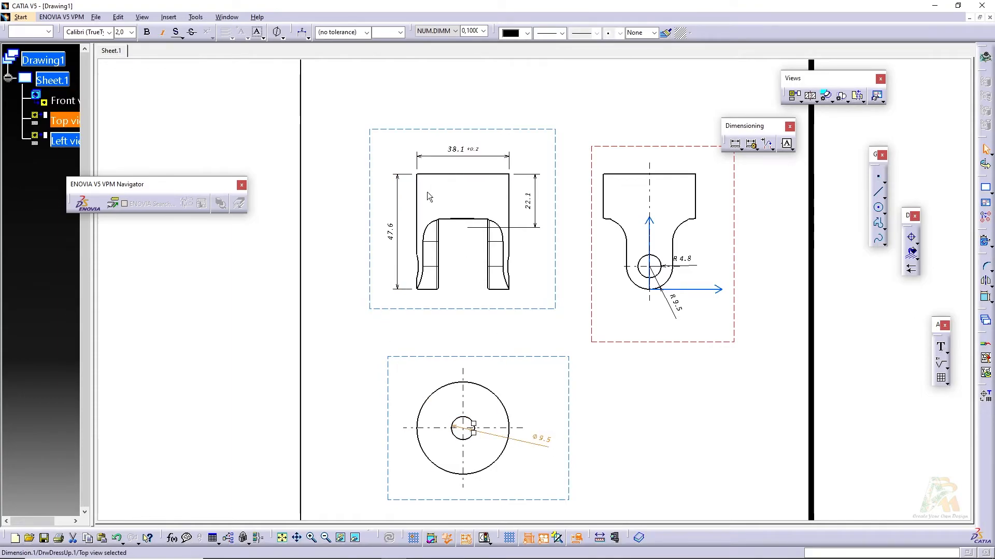
{"action": "left_click", "coordinate": [366, 32]}
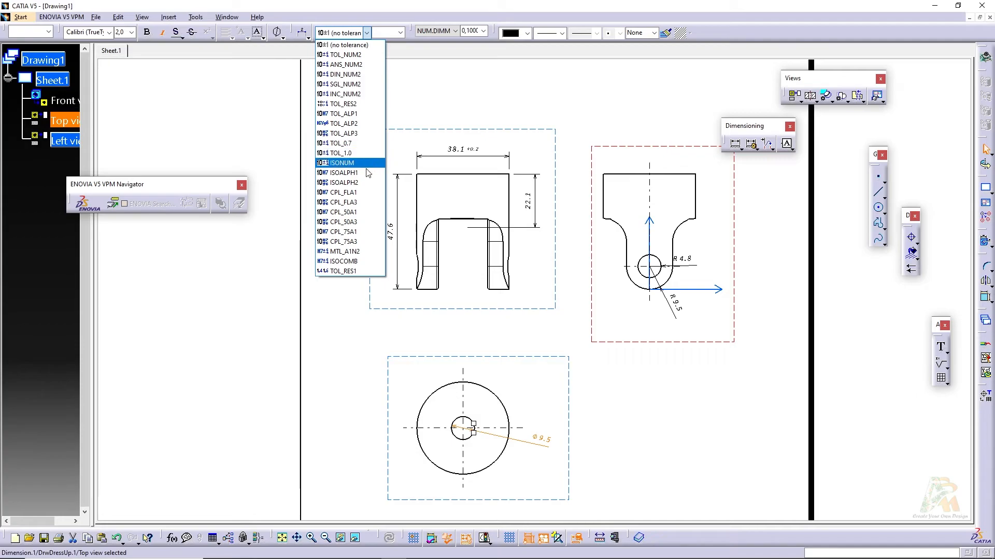
{"action": "left_click", "coordinate": [363, 193]}
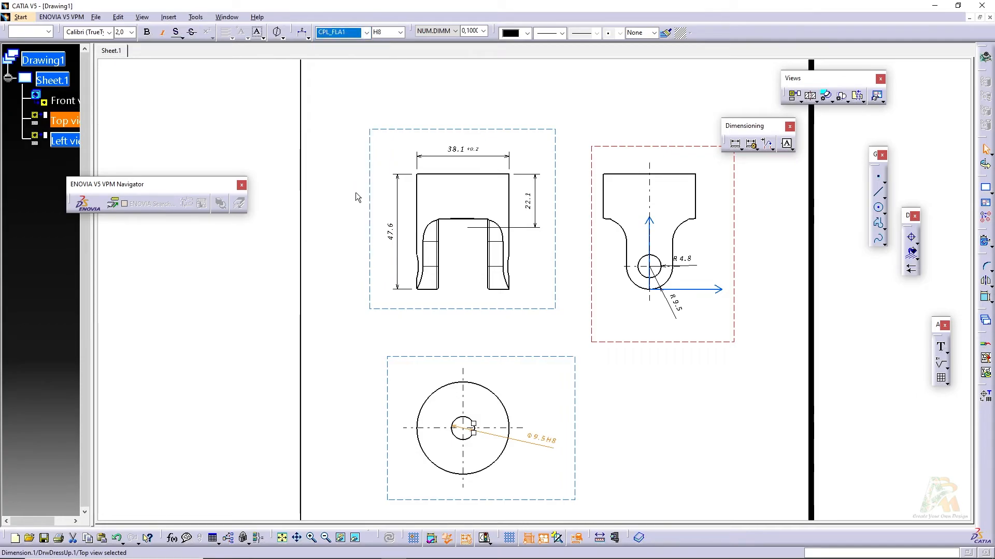
{"action": "left_click", "coordinate": [400, 32]}
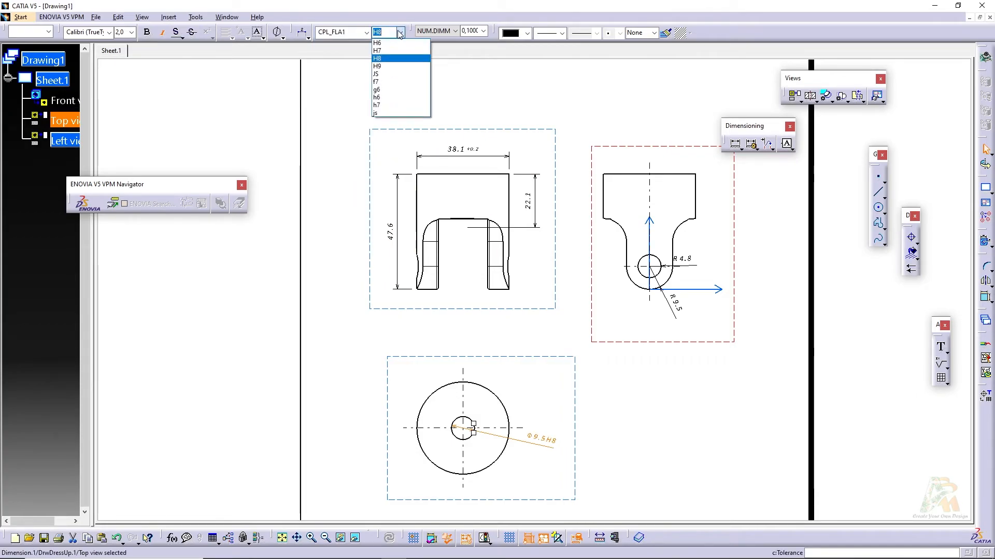
{"action": "left_click", "coordinate": [390, 51]}
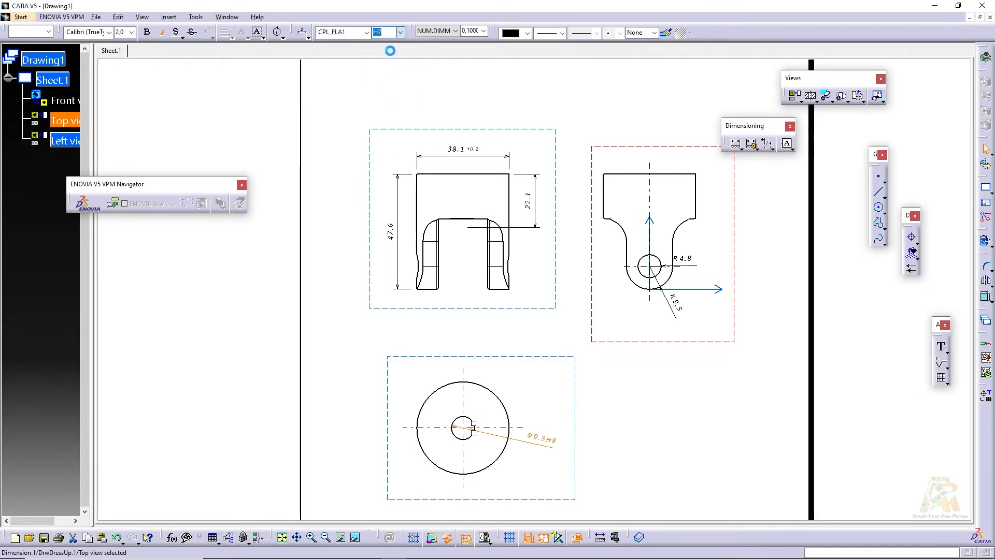
{"action": "right_click", "coordinate": [535, 440]}
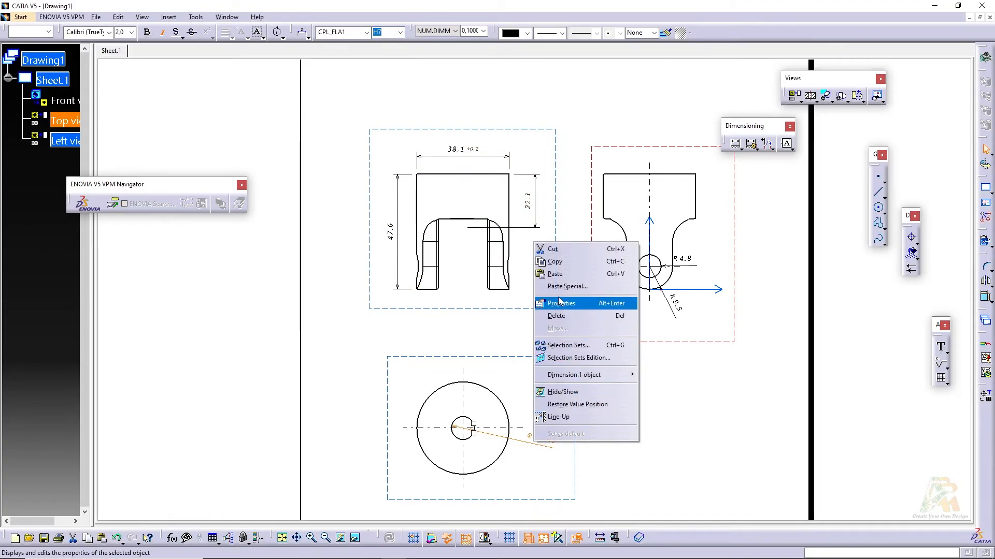
{"action": "left_click", "coordinate": [537, 107]}
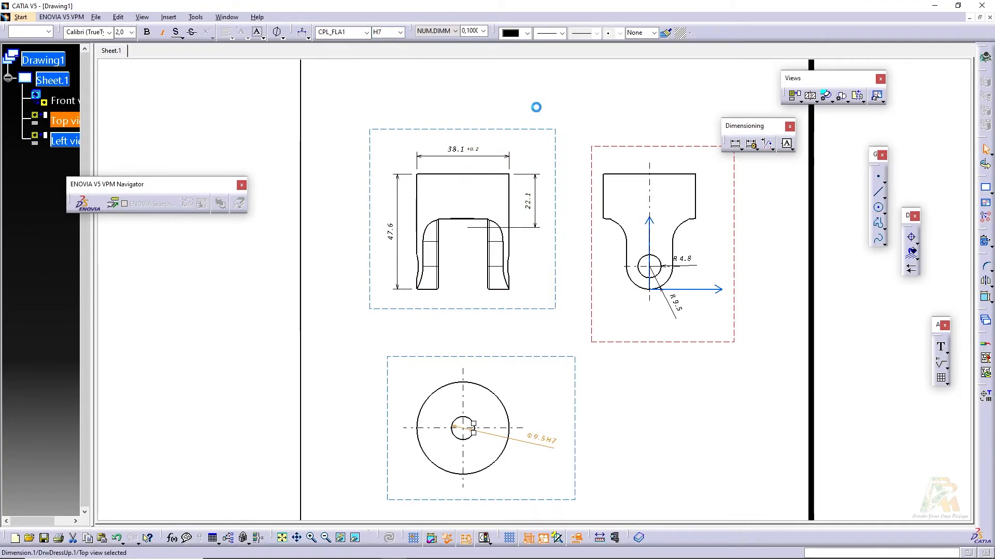
{"action": "left_click", "coordinate": [456, 152]}
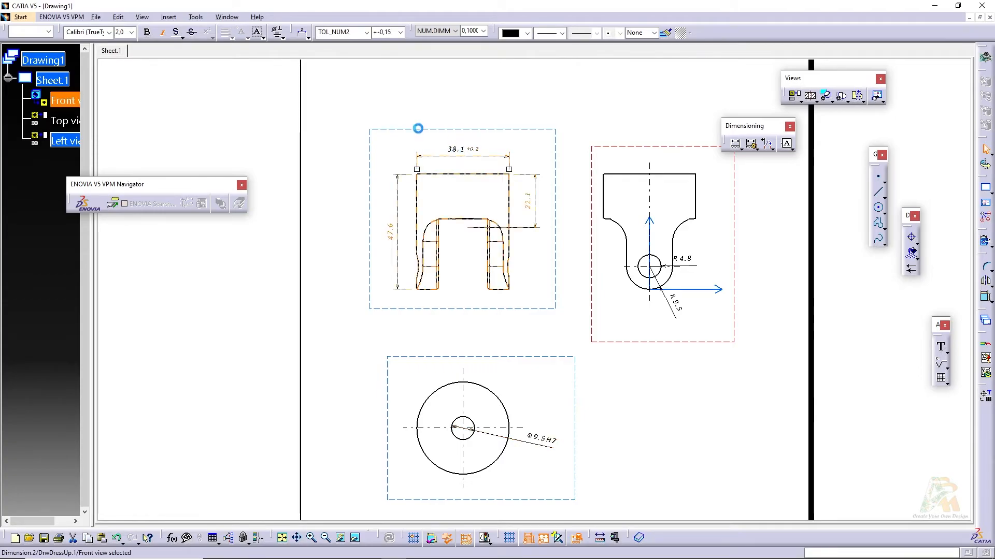
{"action": "left_click", "coordinate": [110, 34]}
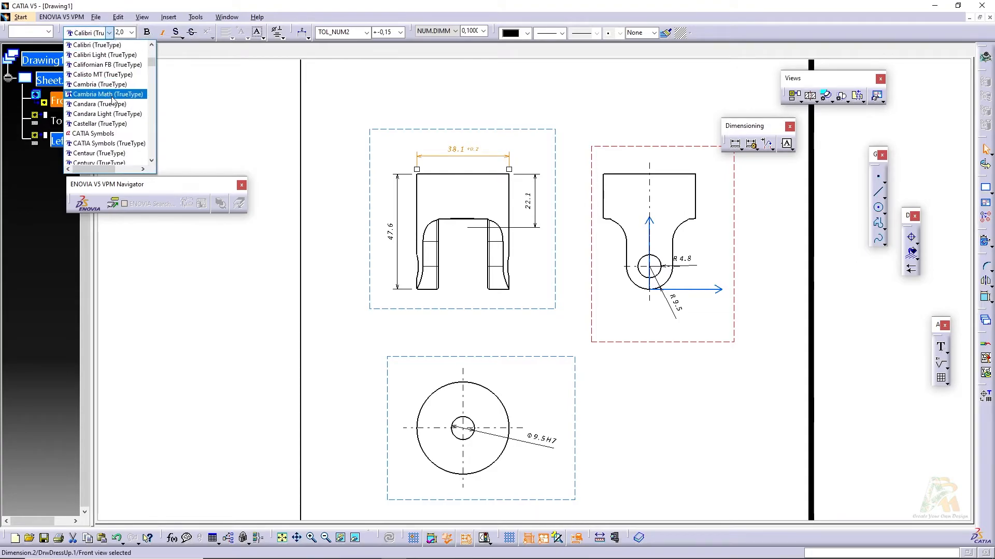
{"action": "left_click", "coordinate": [133, 33]}
{"action": "left_click", "coordinate": [133, 32]}
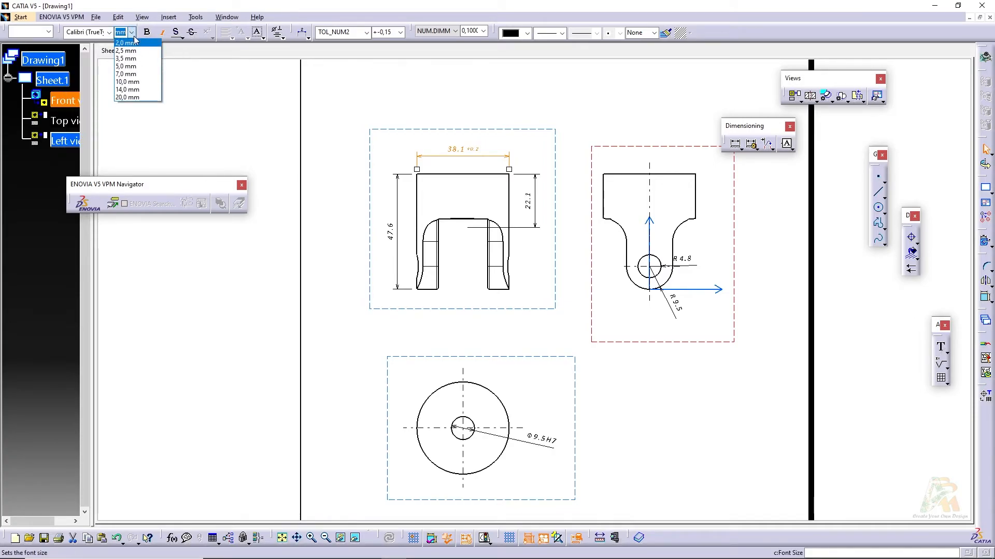
{"action": "left_click", "coordinate": [290, 19]}
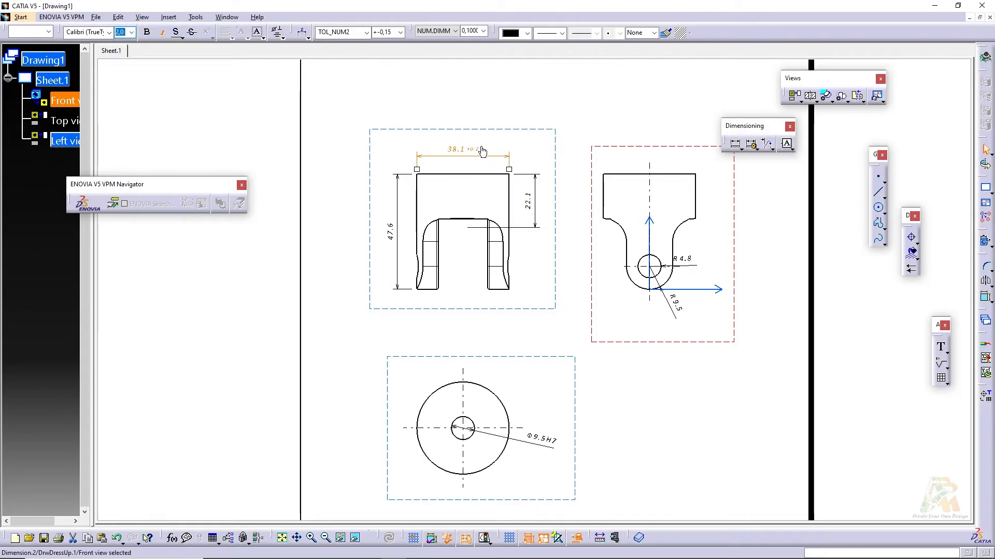
Step: Attach datum feature A to the top edge of the left view, placing its label just above the edge
{"action": "left_click", "coordinate": [787, 144]}
{"action": "left_click", "coordinate": [792, 150]}
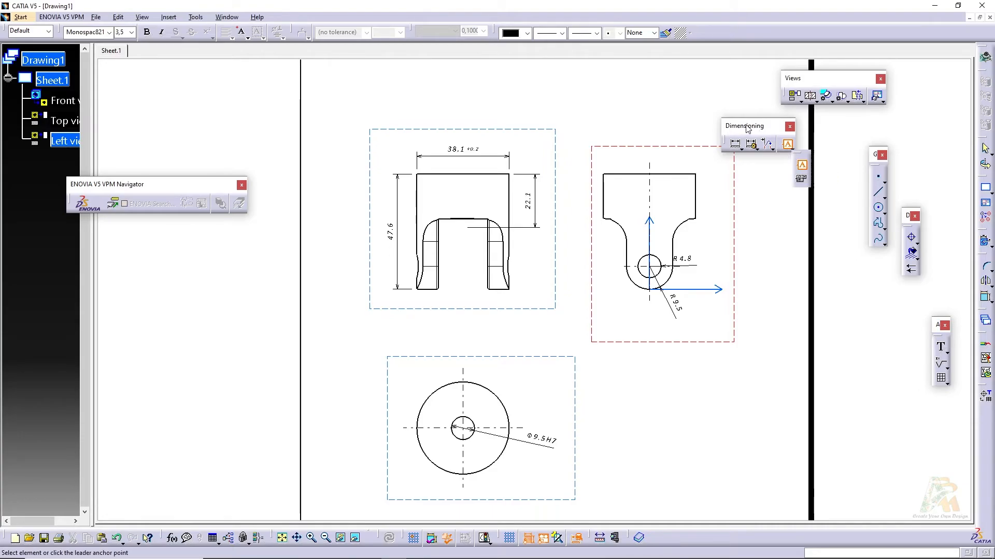
{"action": "left_click", "coordinate": [791, 150]}
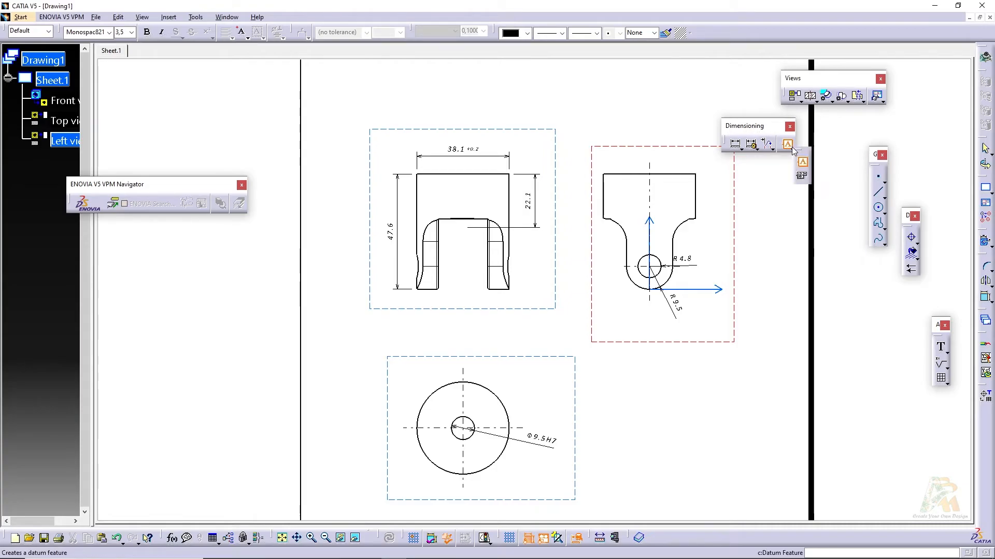
{"action": "left_click", "coordinate": [802, 176]}
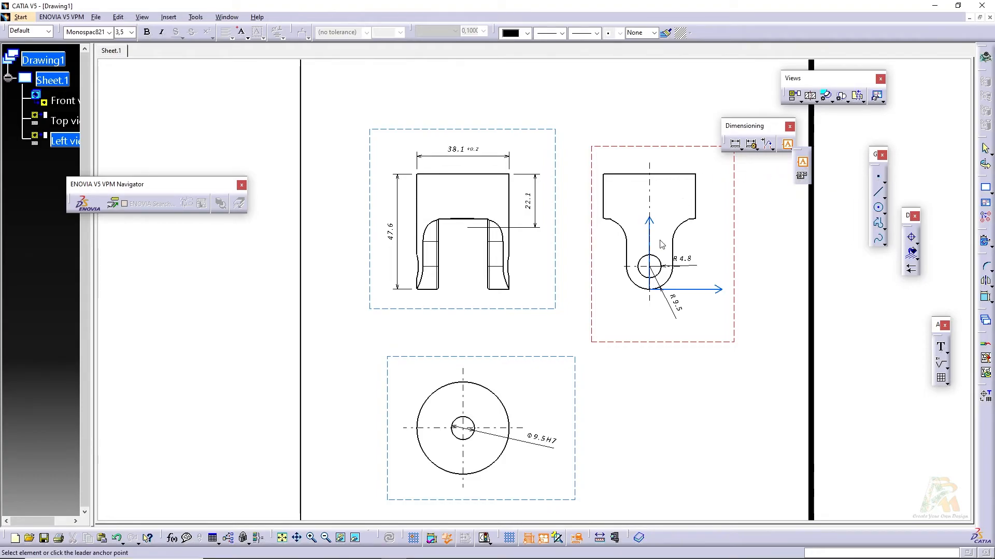
{"action": "left_click", "coordinate": [682, 176]}
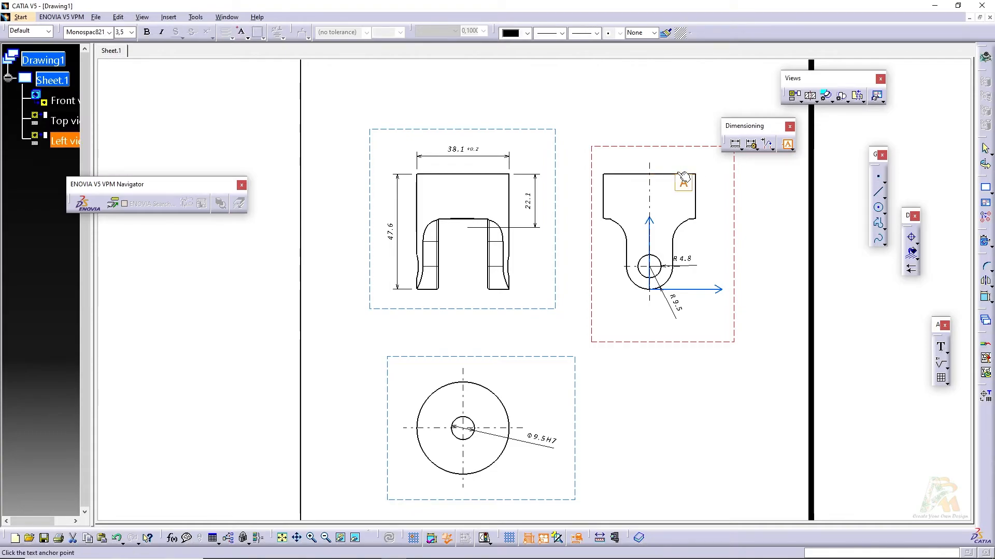
{"action": "left_click", "coordinate": [683, 152]}
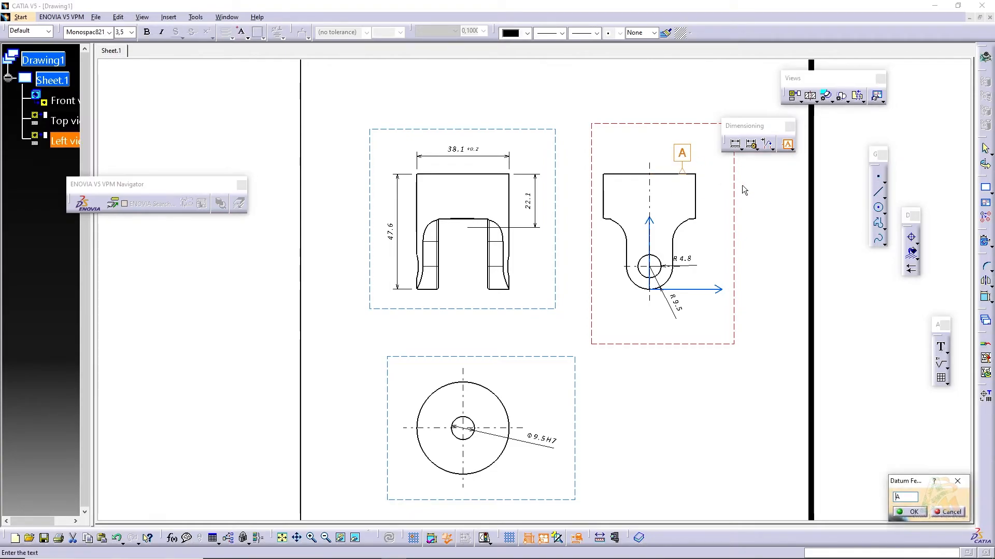
{"action": "left_click", "coordinate": [910, 512]}
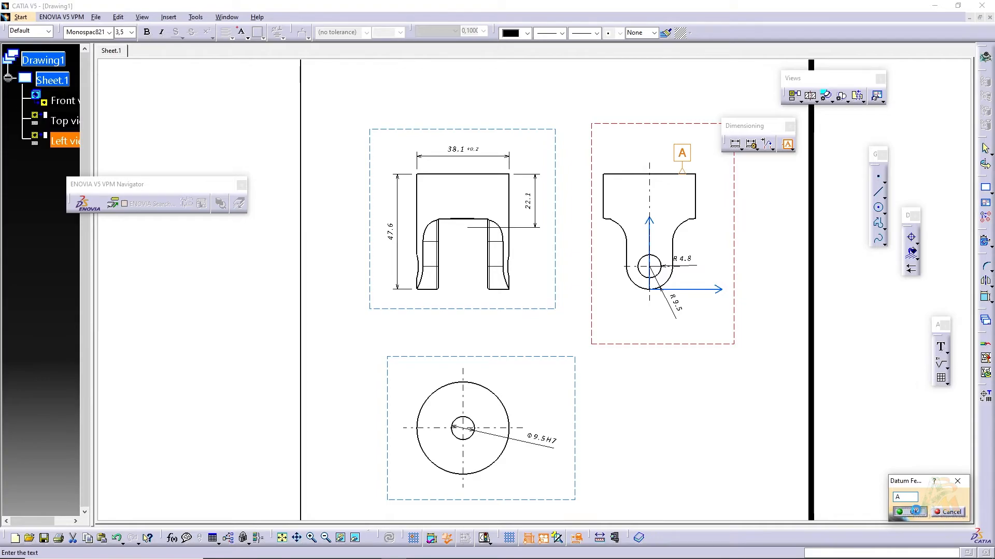
Step: Start a geometrical tolerance on the left vertical edge of the left view and anchor its frame beside the edge
{"action": "left_click", "coordinate": [794, 150]}
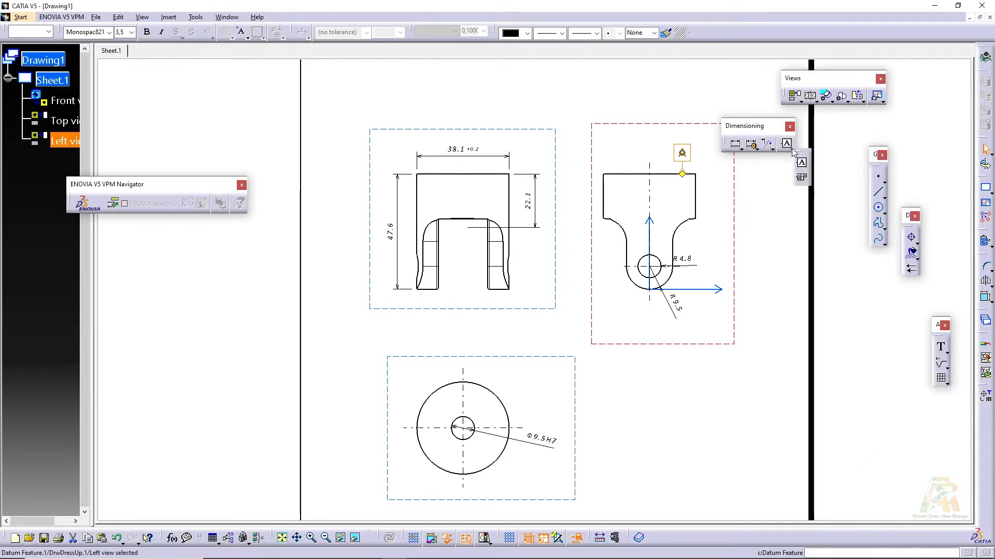
{"action": "left_click", "coordinate": [801, 179]}
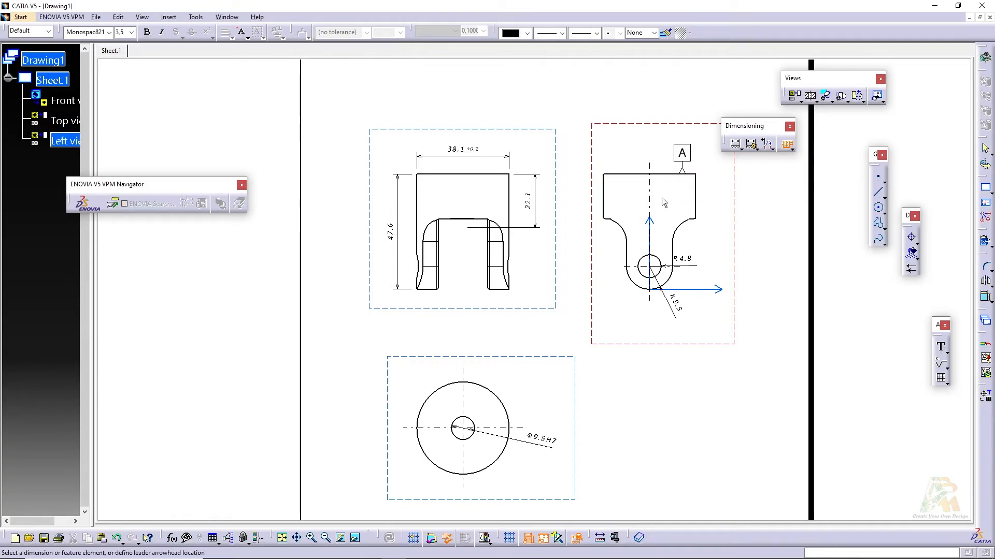
{"action": "left_click", "coordinate": [603, 194]}
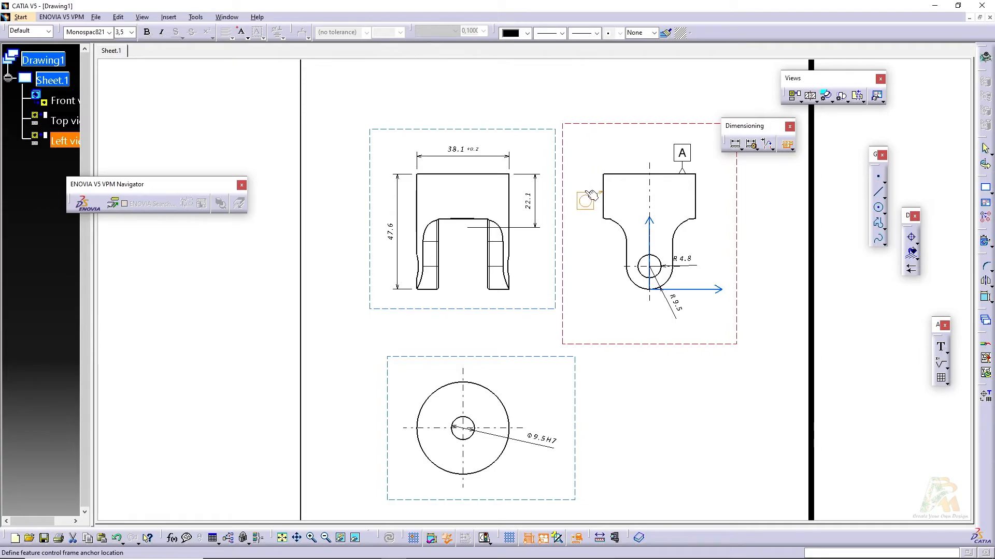
{"action": "left_click", "coordinate": [584, 195]}
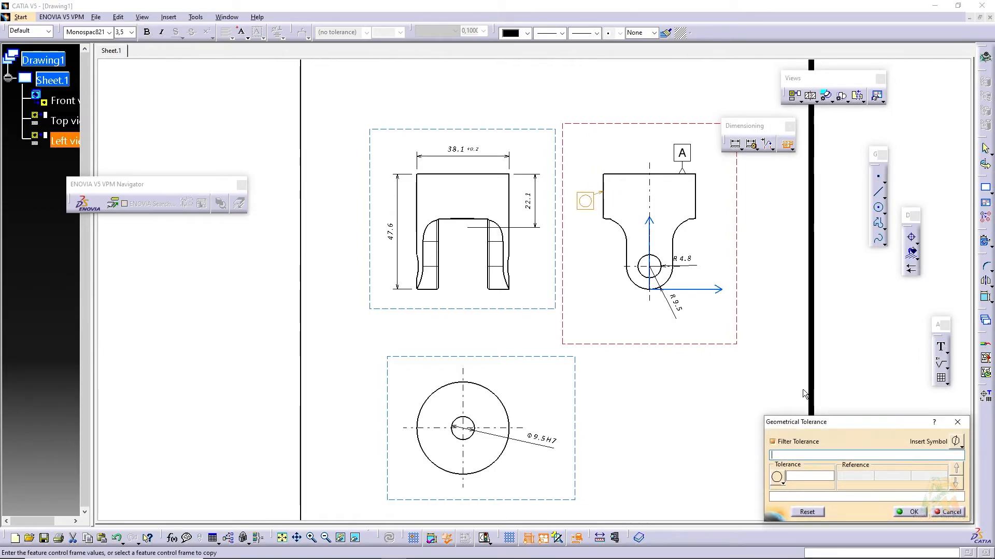
Step: Define the geometrical tolerance as perpendicularity with a value of 0,1 and reference A
{"action": "left_click_drag", "start_coordinate": [828, 419], "coordinate": [520, 234]}
{"action": "left_click", "coordinate": [475, 300]}
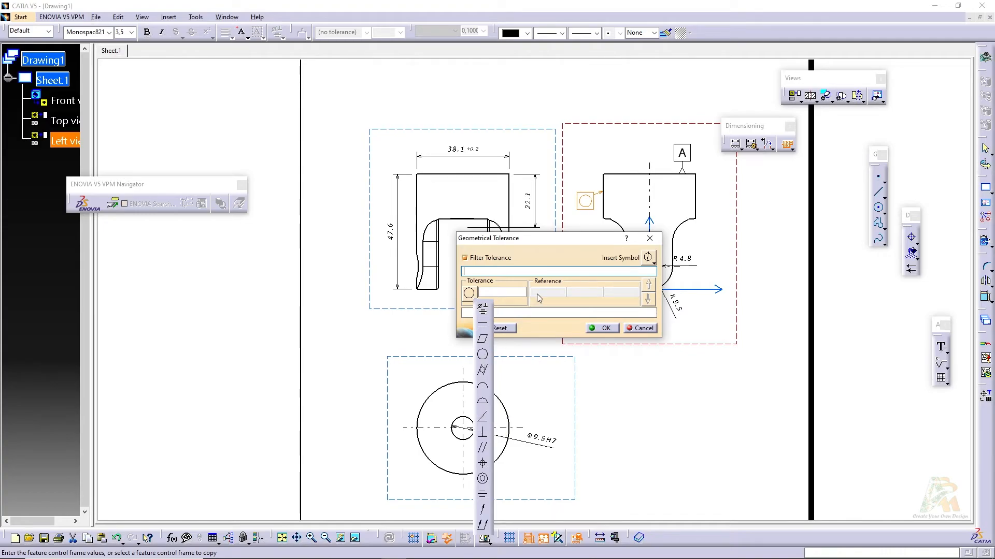
{"action": "left_click", "coordinate": [514, 292]}
{"action": "left_click", "coordinate": [472, 297]}
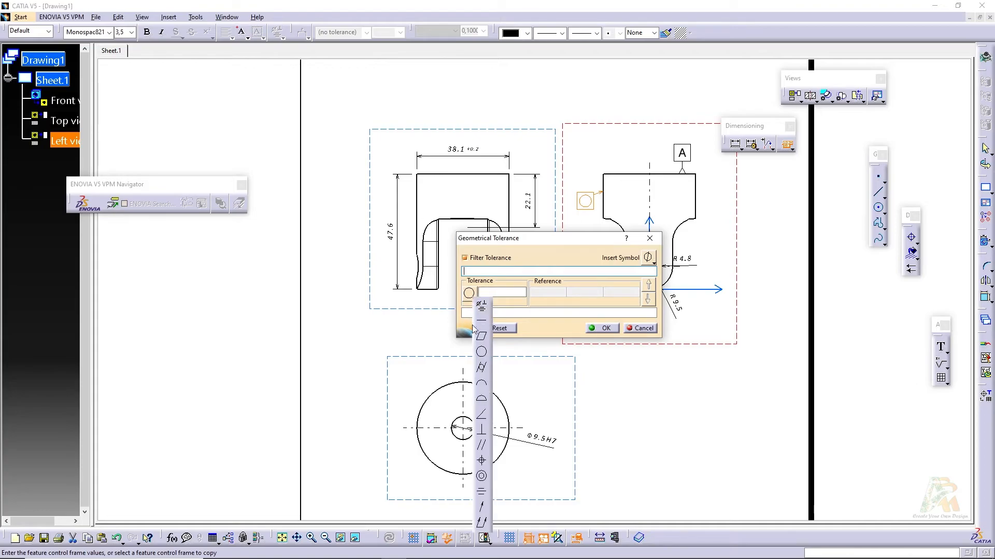
{"action": "left_click", "coordinate": [481, 429]}
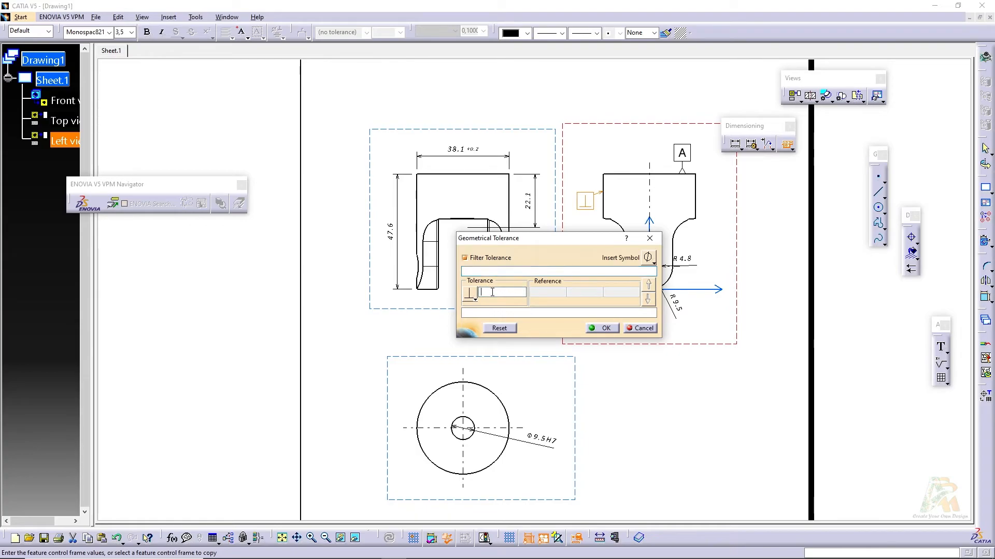
{"action": "type", "text": "0,"}
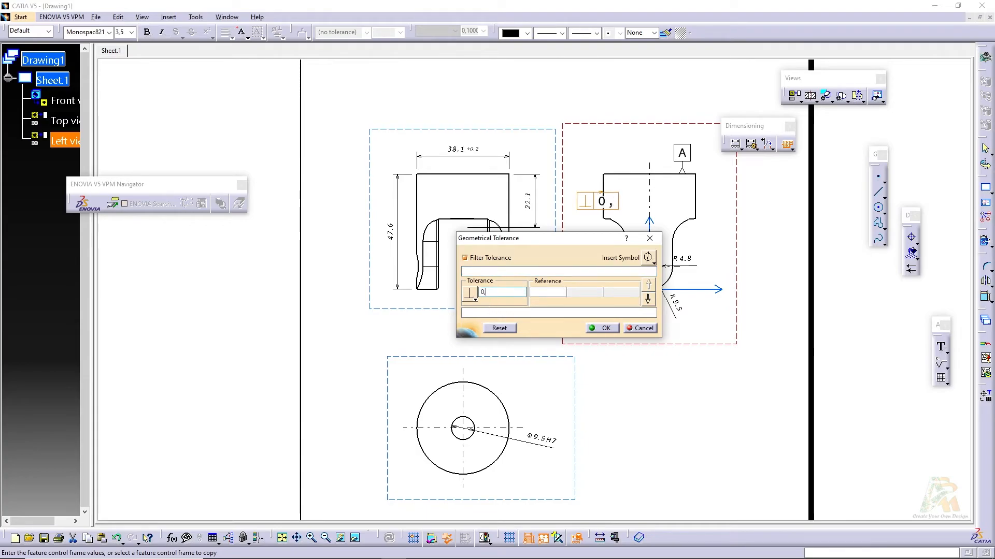
{"action": "type", "text": "1"}
{"action": "left_click", "coordinate": [536, 291]}
{"action": "type", "text": "A"}
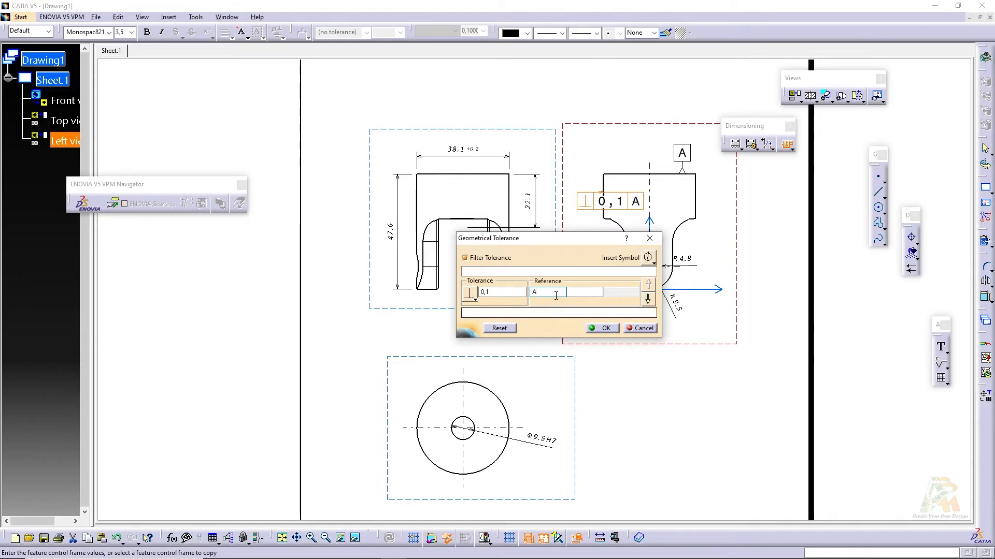
{"action": "left_click", "coordinate": [604, 329]}
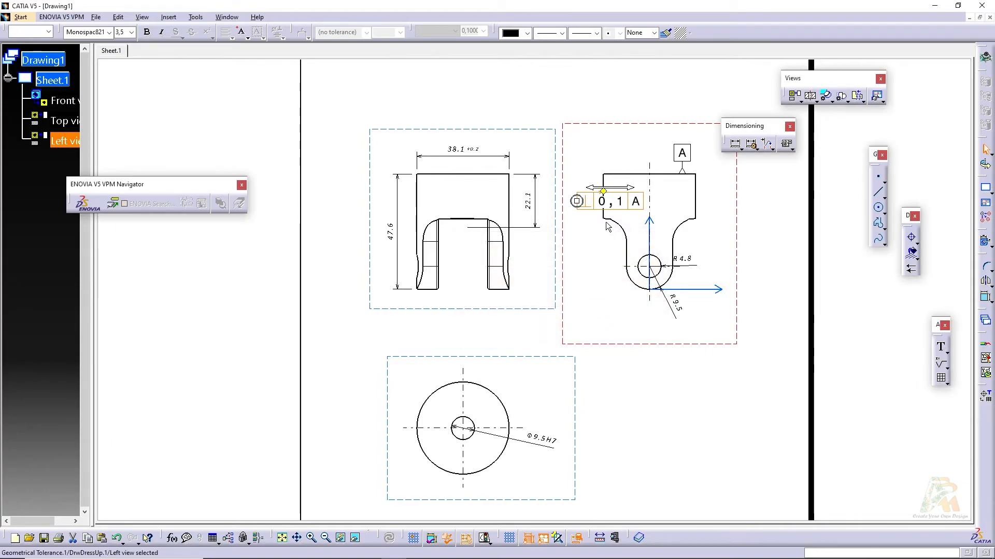
Step: Move the perpendicularity frame down to the lower left of its edge and shift the left view farther right from the front view
{"action": "left_click_drag", "start_coordinate": [621, 192], "coordinate": [572, 192]}
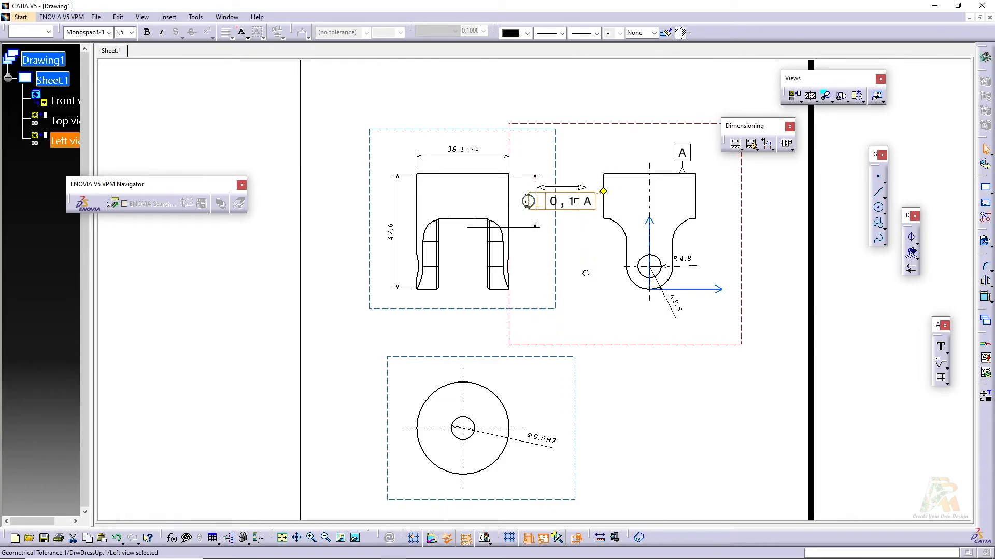
{"action": "left_click_drag", "start_coordinate": [565, 196], "coordinate": [588, 195]}
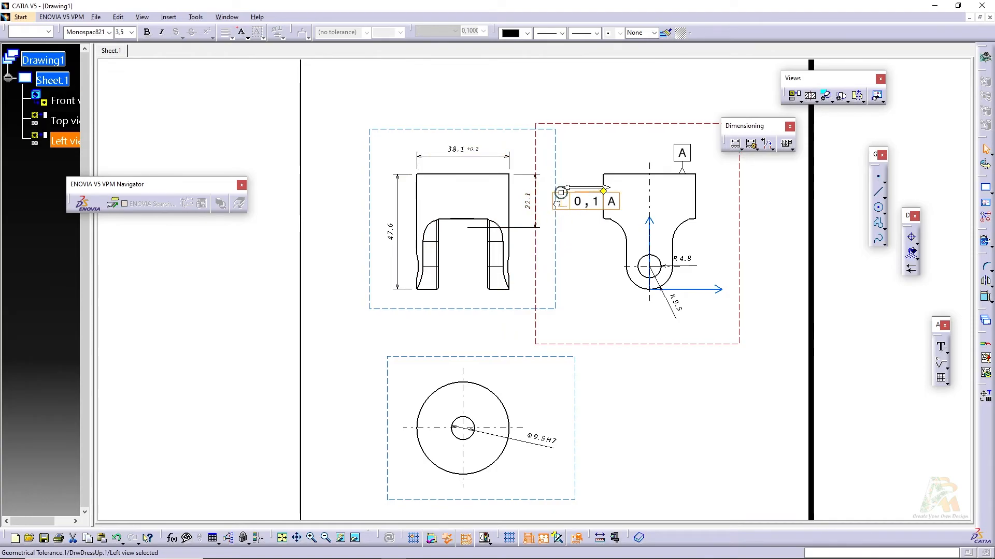
{"action": "left_click_drag", "start_coordinate": [570, 210], "coordinate": [569, 261]}
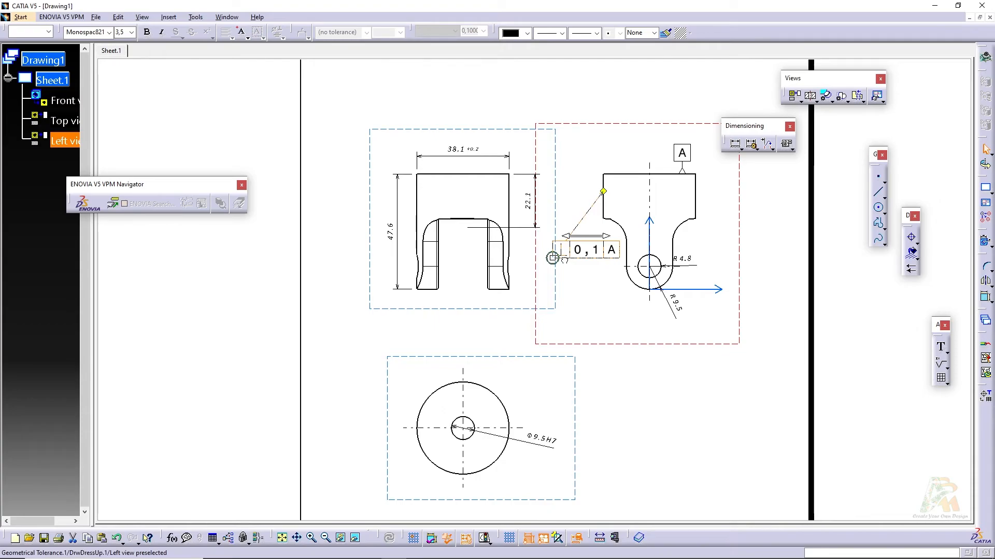
{"action": "left_click", "coordinate": [620, 98]}
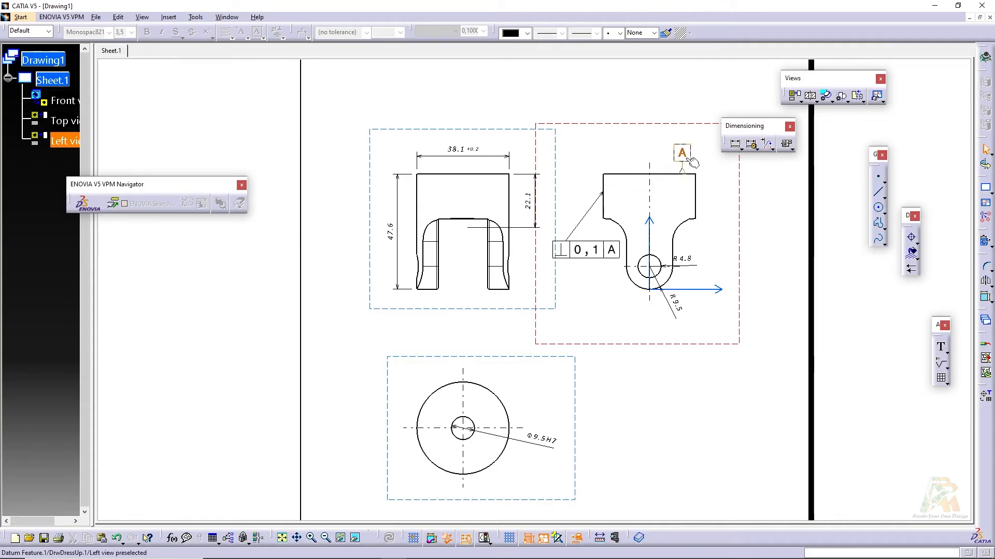
{"action": "left_click", "coordinate": [793, 151]}
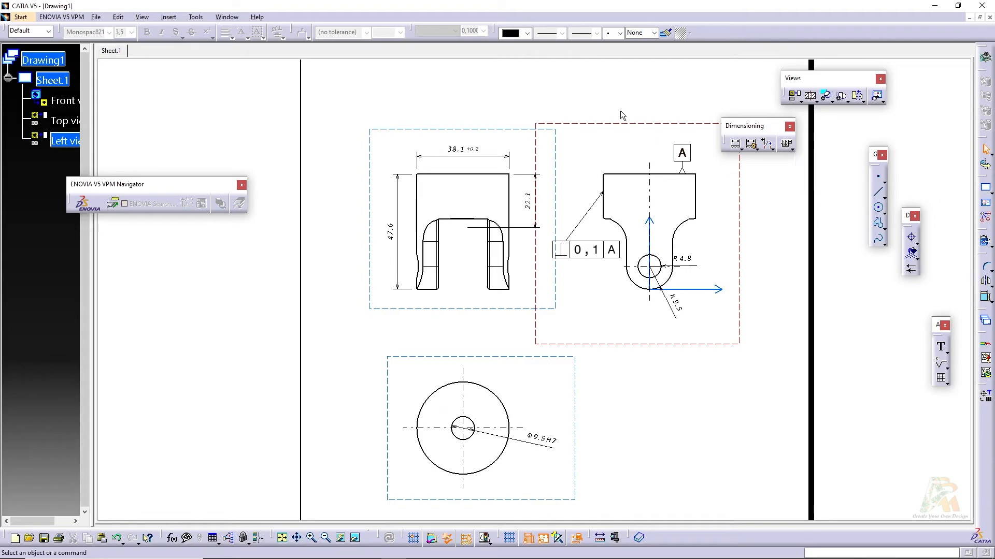
{"action": "left_click_drag", "start_coordinate": [608, 123], "coordinate": [632, 123]}
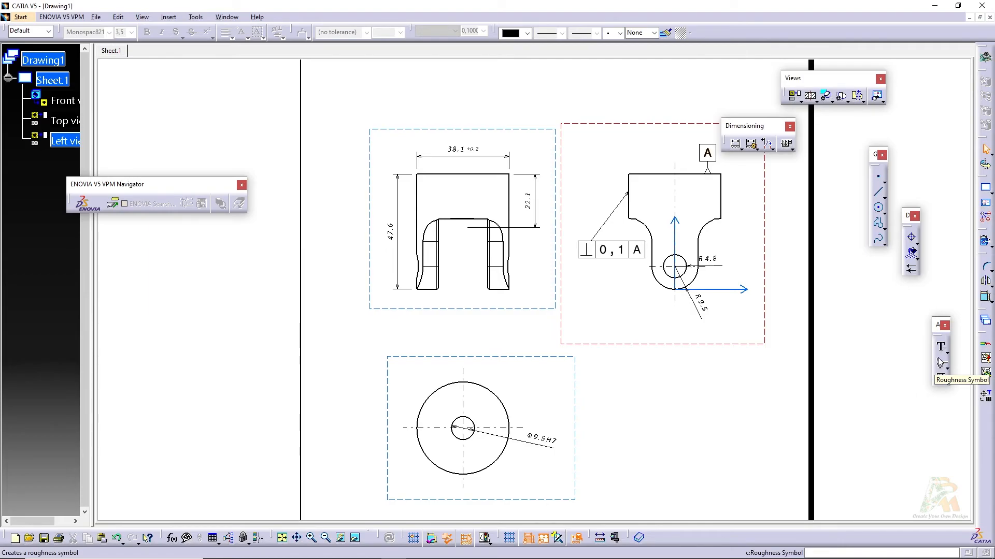
Step: Add the text annotation "adafa" above the front view
{"action": "mouse_move", "coordinate": [930, 325]}
{"action": "left_mouse_down"}
{"action": "mouse_move", "coordinate": [646, 120]}
{"action": "mouse_move", "coordinate": [629, 38]}
{"action": "mouse_move", "coordinate": [704, 36]}
{"action": "mouse_move", "coordinate": [623, 69]}
{"action": "left_mouse_up"}
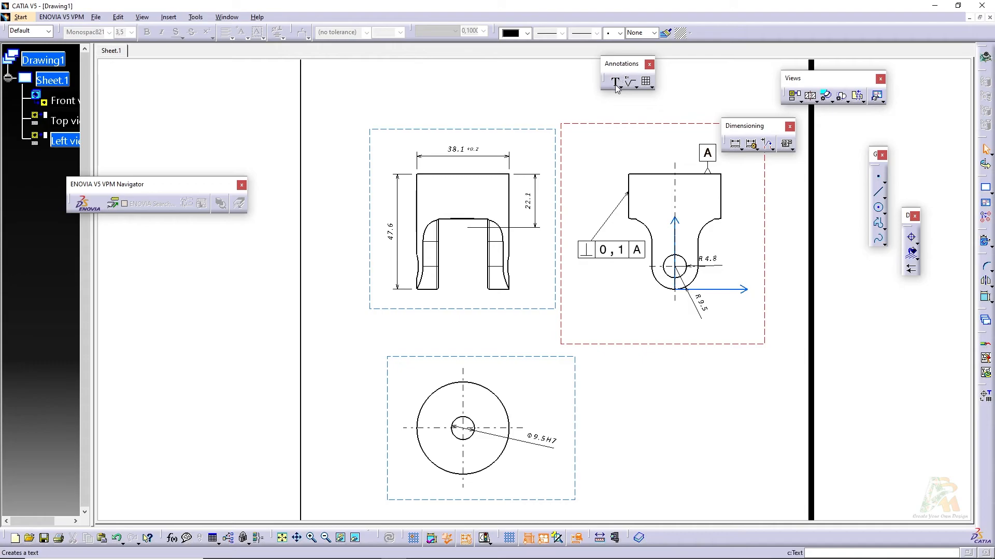
{"action": "left_click", "coordinate": [618, 87]}
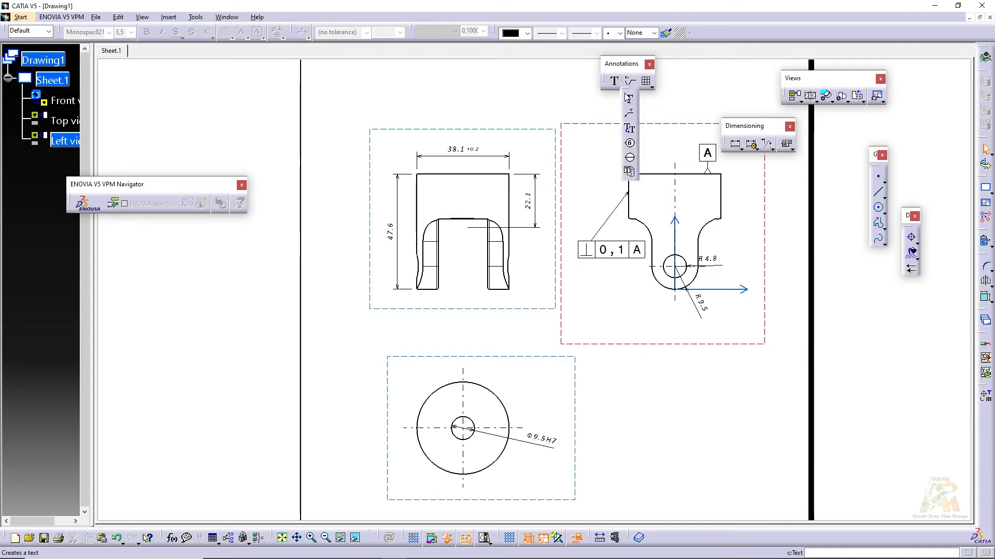
{"action": "left_click", "coordinate": [630, 100]}
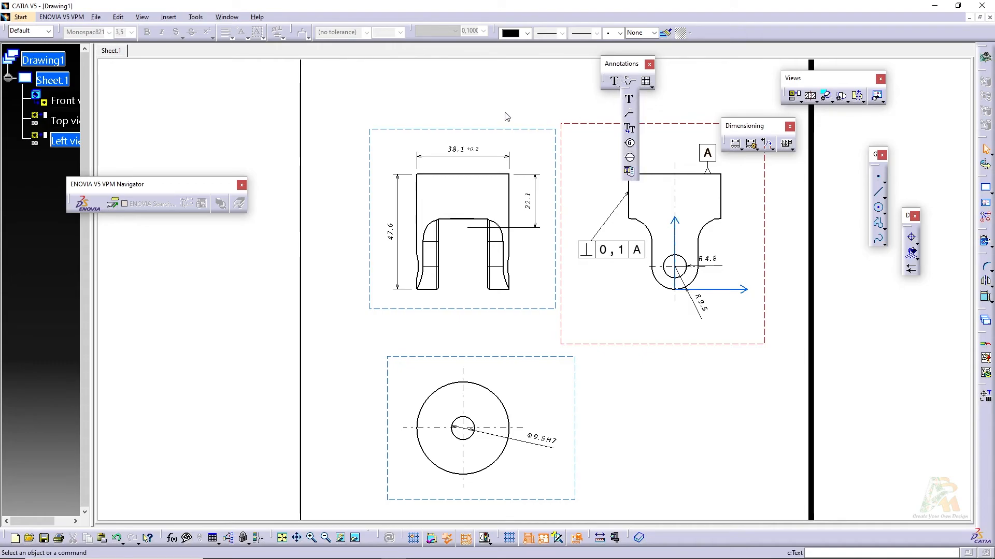
{"action": "left_click", "coordinate": [437, 83]}
{"action": "type", "text": "a"}
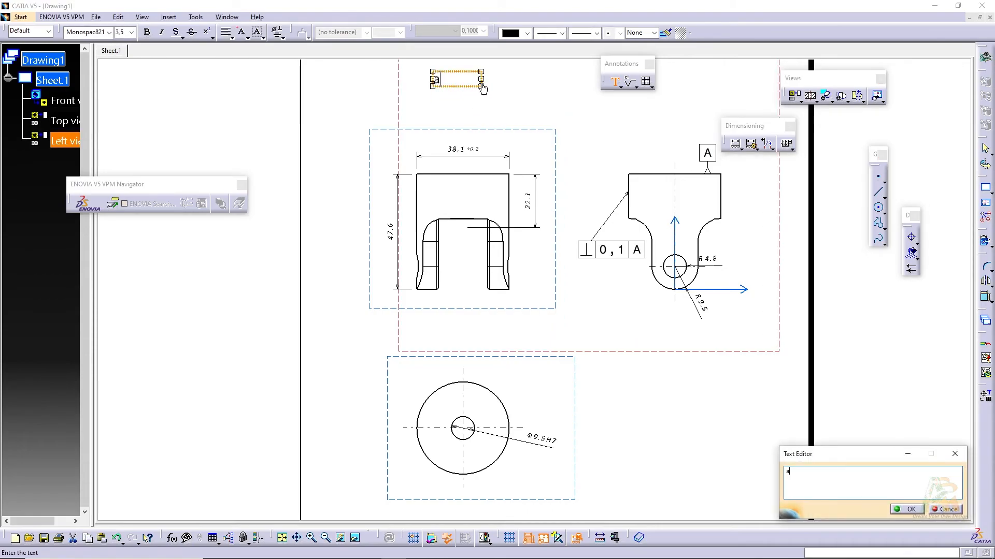
{"action": "type", "text": "dafaf"}
{"action": "left_click", "coordinate": [524, 103]}
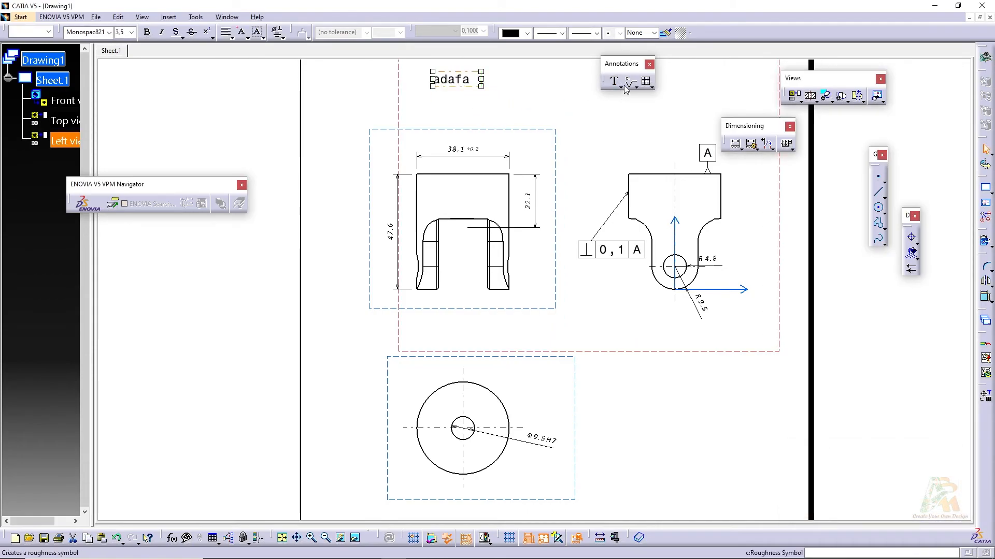
Step: Add the leader text "asfasda" below the front view, pointing to the lower edge of its right leg
{"action": "left_click", "coordinate": [620, 86]}
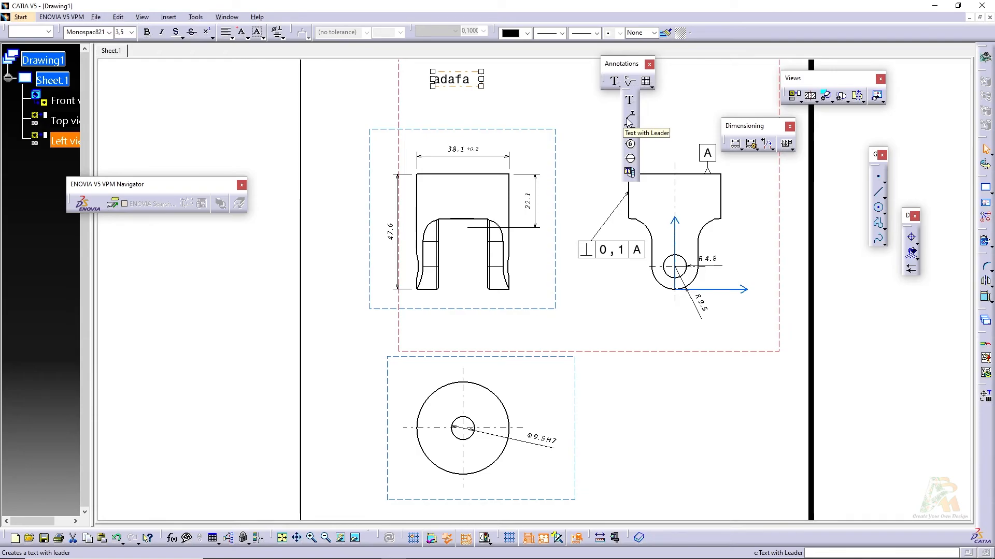
{"action": "left_click", "coordinate": [628, 121]}
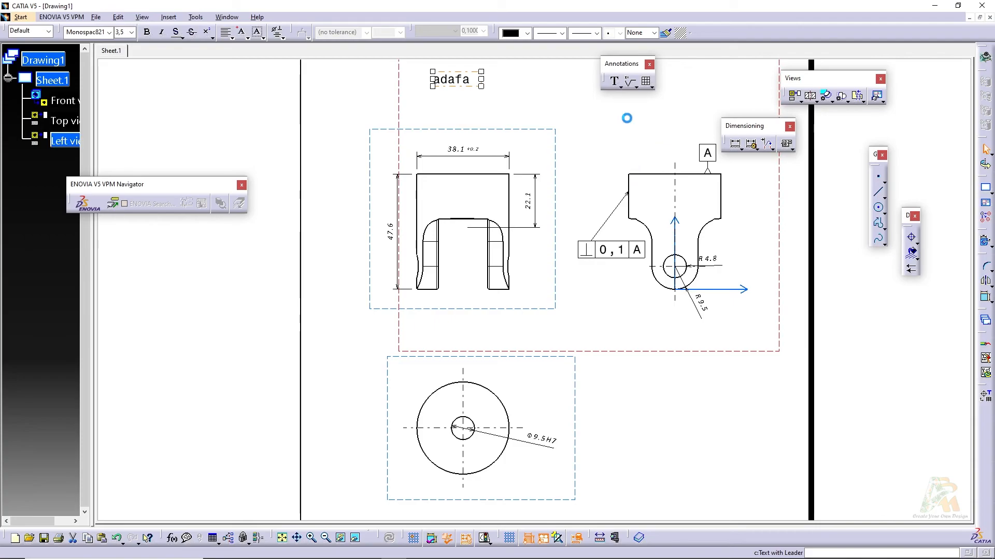
{"action": "left_click", "coordinate": [498, 280]}
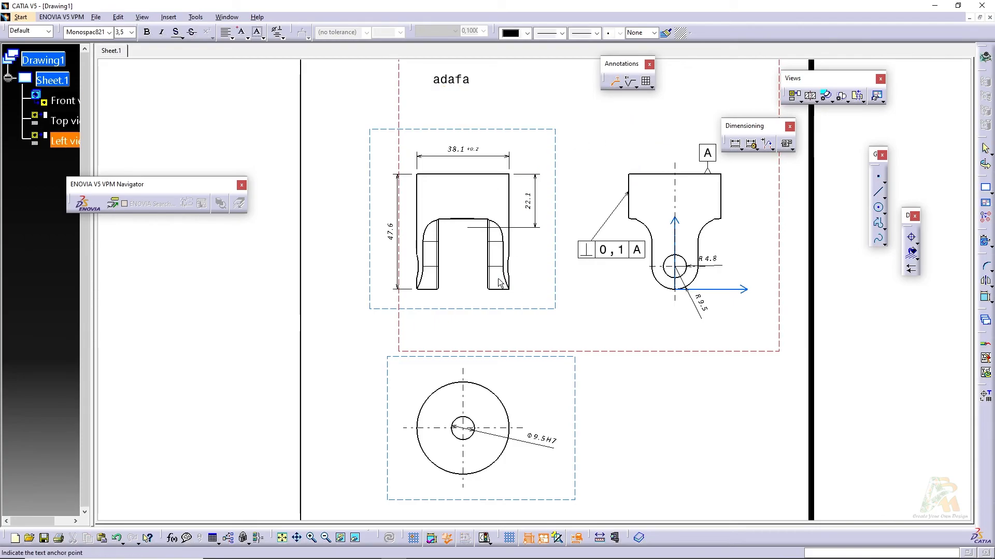
{"action": "left_click", "coordinate": [551, 317]}
{"action": "type", "text": "asfasda"}
{"action": "left_click", "coordinate": [643, 313]}
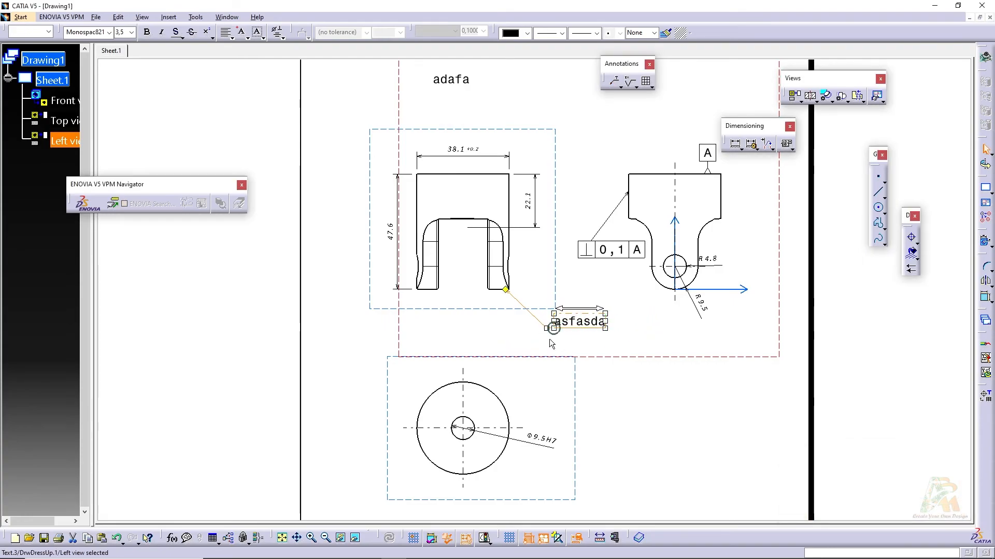
Step: Place a roughness symbol above the gap between the front view and the left view
{"action": "left_click", "coordinate": [632, 85]}
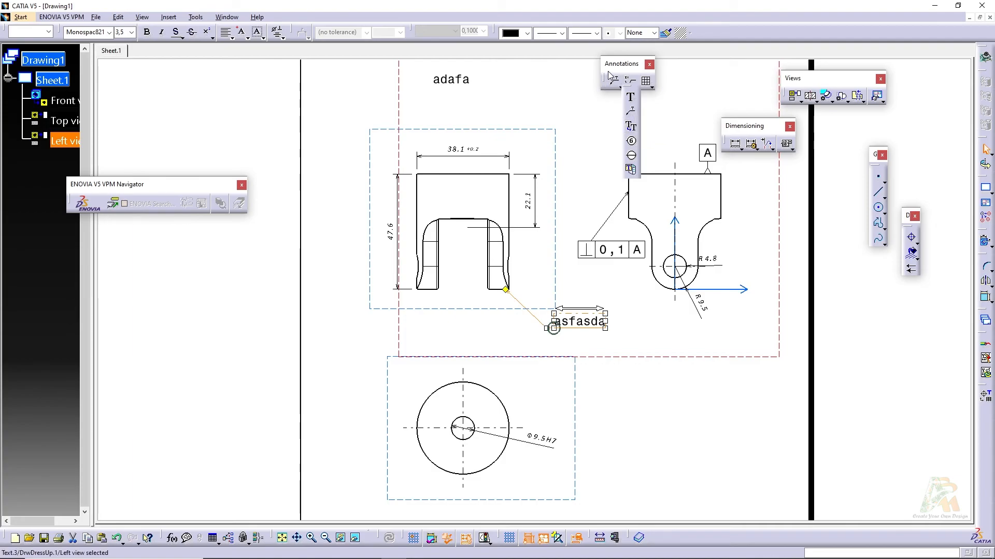
{"action": "left_click", "coordinate": [637, 87]}
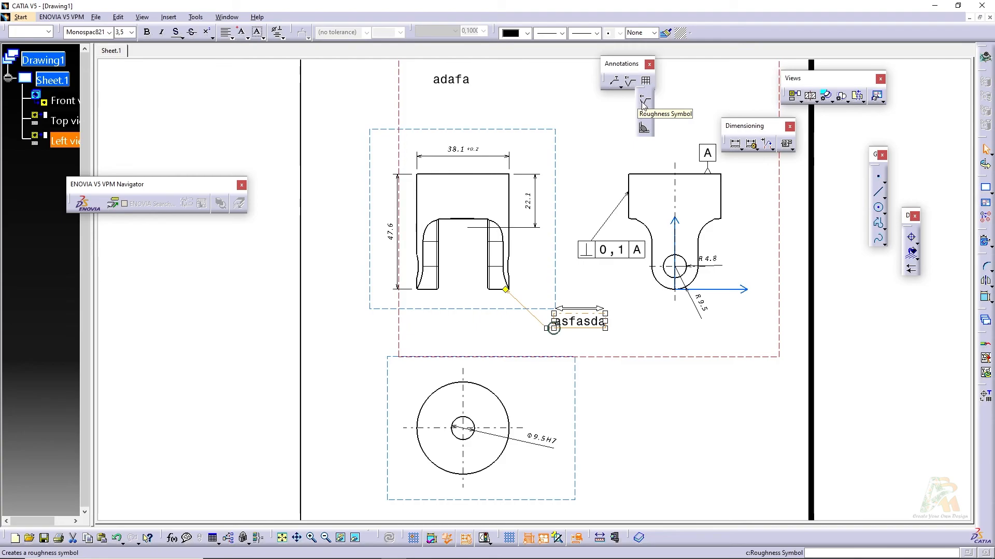
{"action": "left_click", "coordinate": [642, 103]}
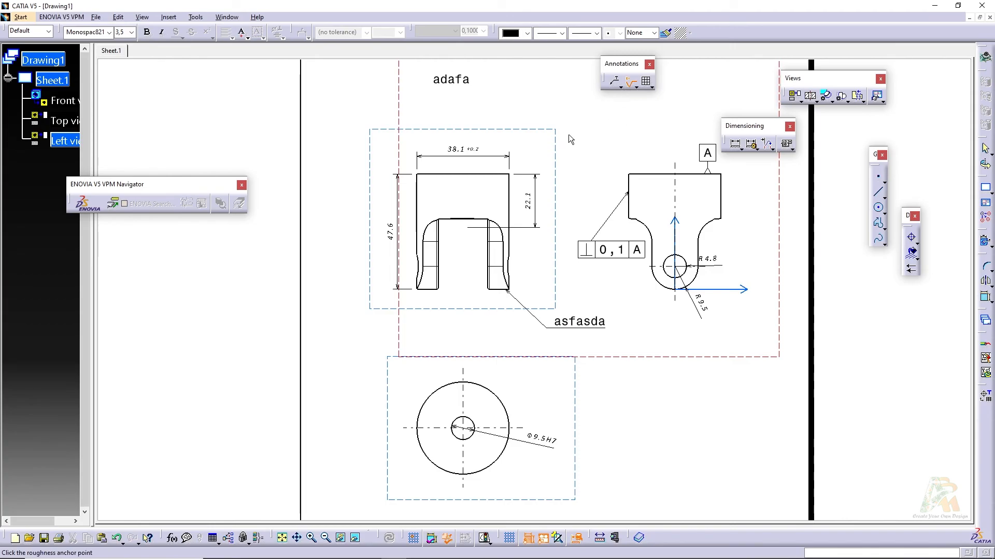
{"action": "left_click", "coordinate": [600, 123]}
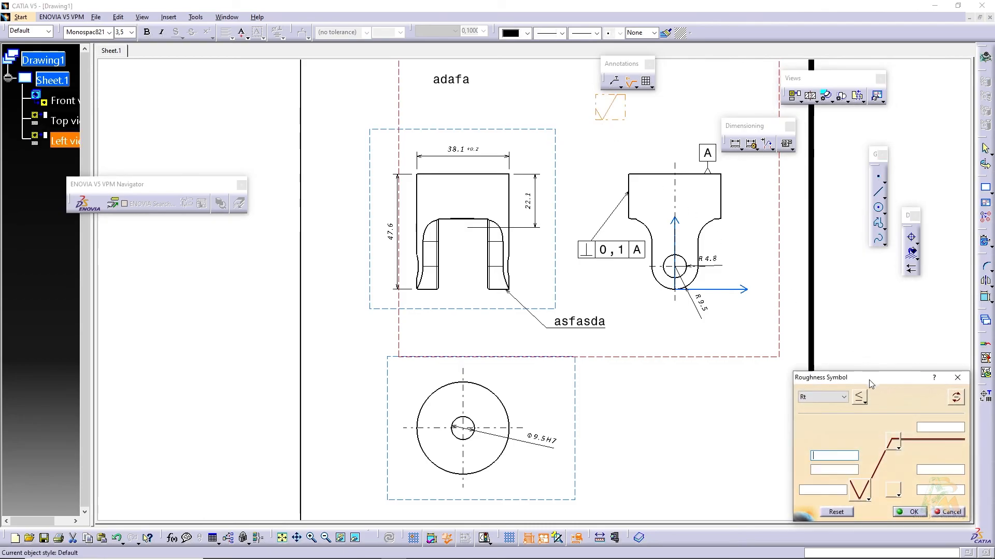
Step: Define the roughness symbol as the closed-triangle type with the value N8 and shift it slightly closer to the left view
{"action": "left_click_drag", "start_coordinate": [859, 377], "coordinate": [469, 126]}
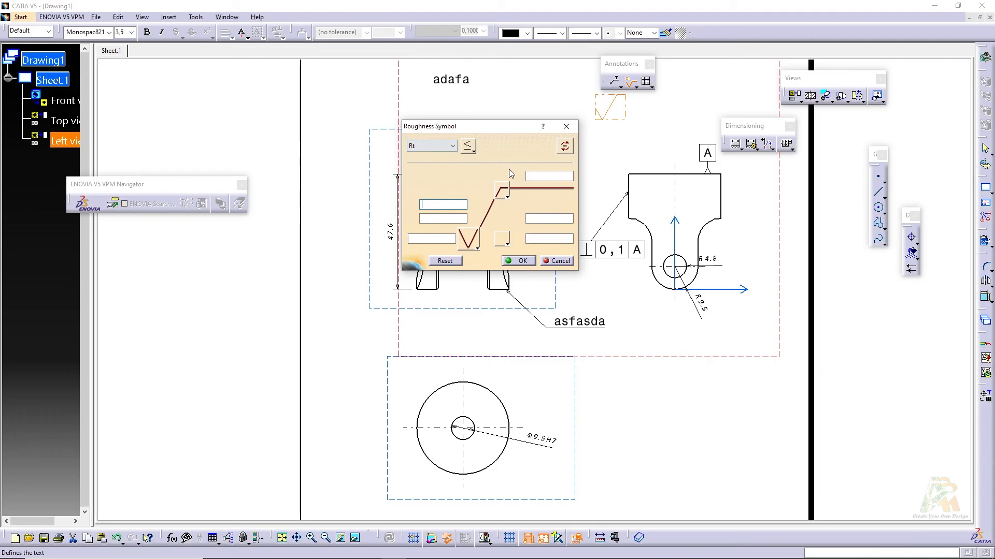
{"action": "left_click", "coordinate": [547, 177]}
{"action": "left_click", "coordinate": [474, 245]}
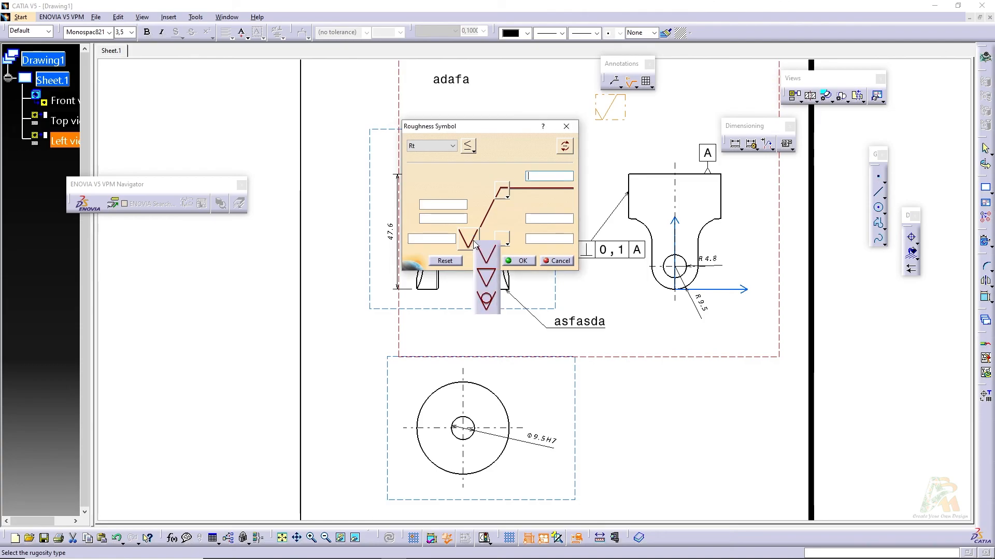
{"action": "left_click", "coordinate": [486, 277]}
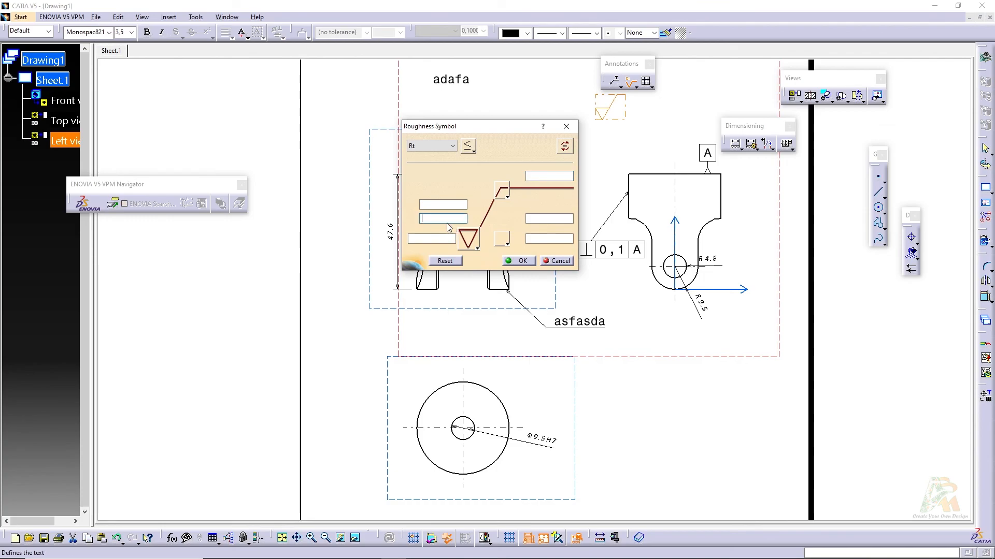
{"action": "type", "text": "N*"}
{"action": "key", "text": "BackSpace"}
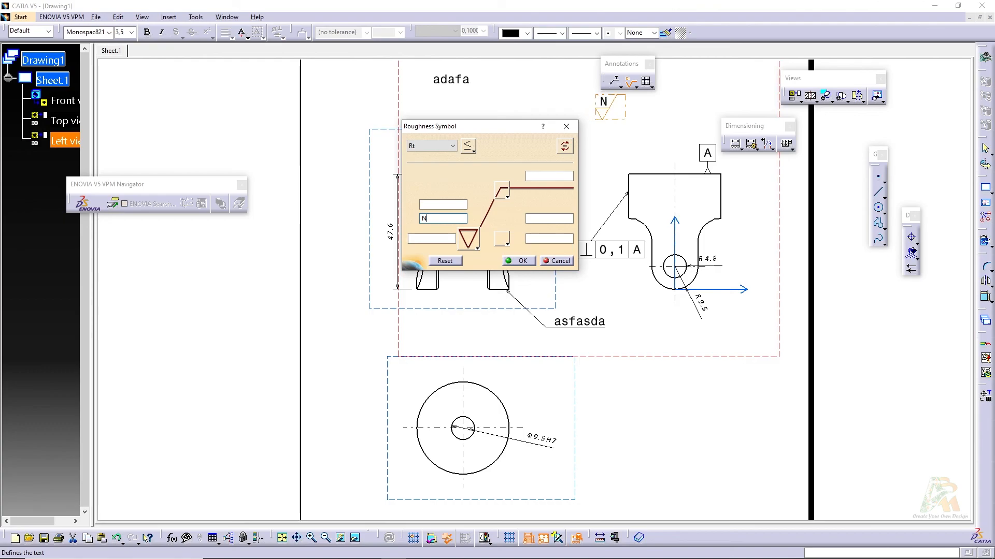
{"action": "type", "text": "8"}
{"action": "left_click", "coordinate": [518, 260]}
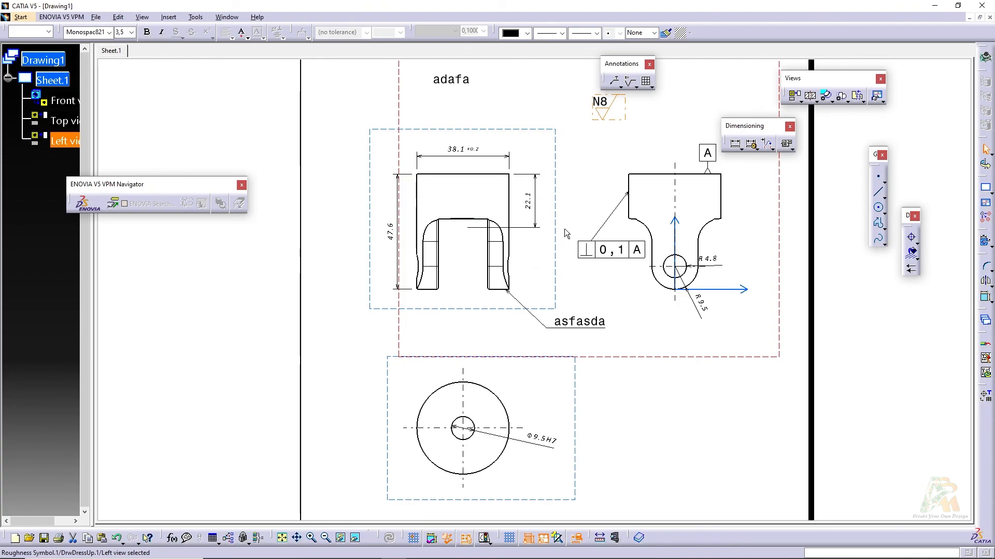
{"action": "middle_click_drag", "start_coordinate": [570, 177], "coordinate": [507, 237]}
{"action": "left_click_drag", "start_coordinate": [522, 178], "coordinate": [471, 159]}
Step: Start adding a welding symbol to the drawing
{"action": "left_click", "coordinate": [637, 88]}
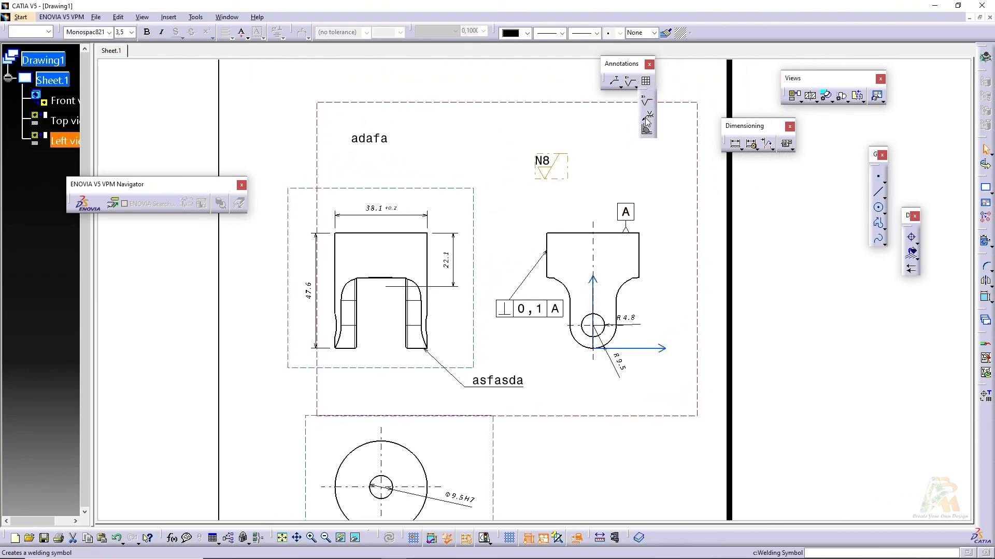